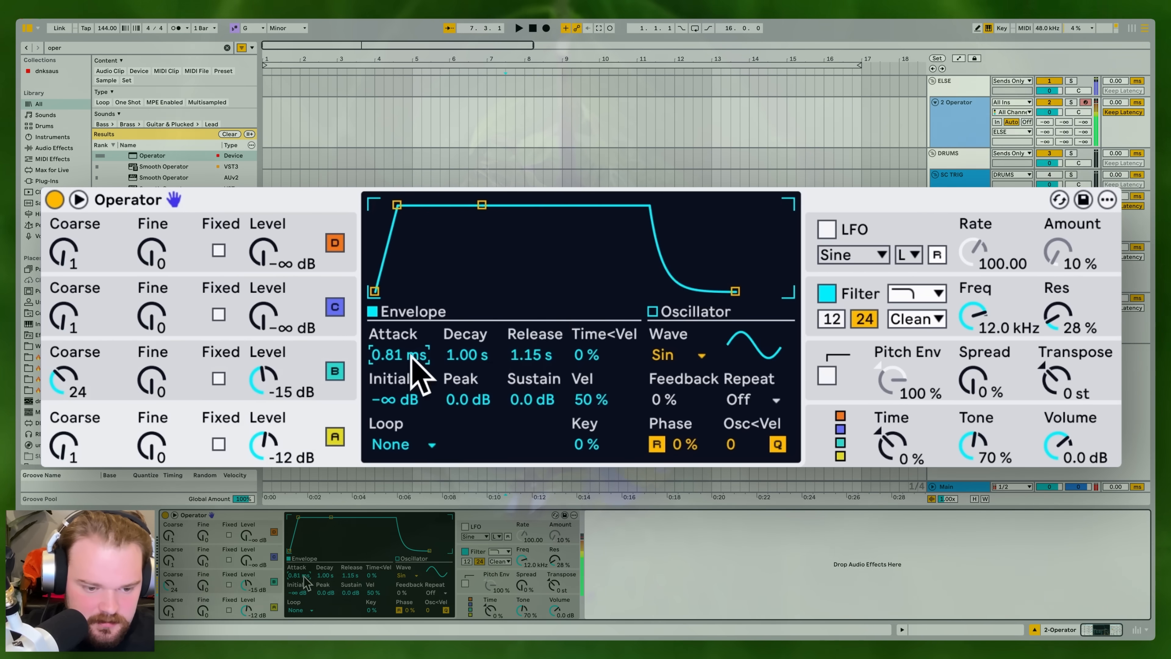
- Set the Operator envelope's sustain to -17 dB and release to 631 ms, and raise oscillator C's level to -17 dB
drag(535, 399, 539, 358)
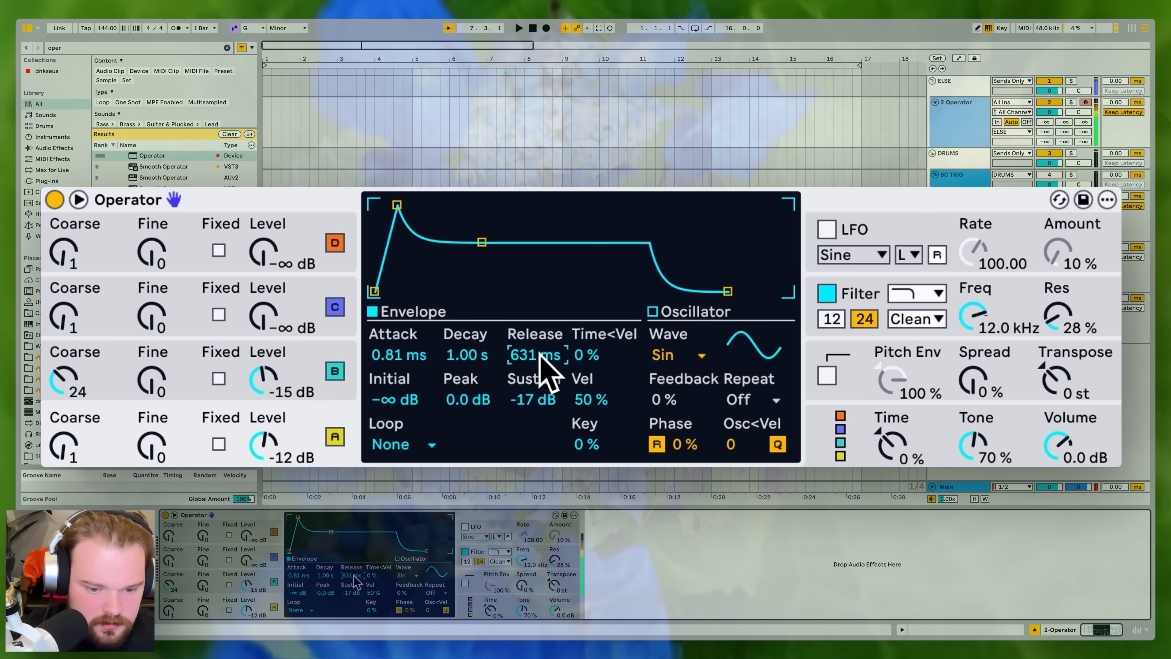
click(265, 313)
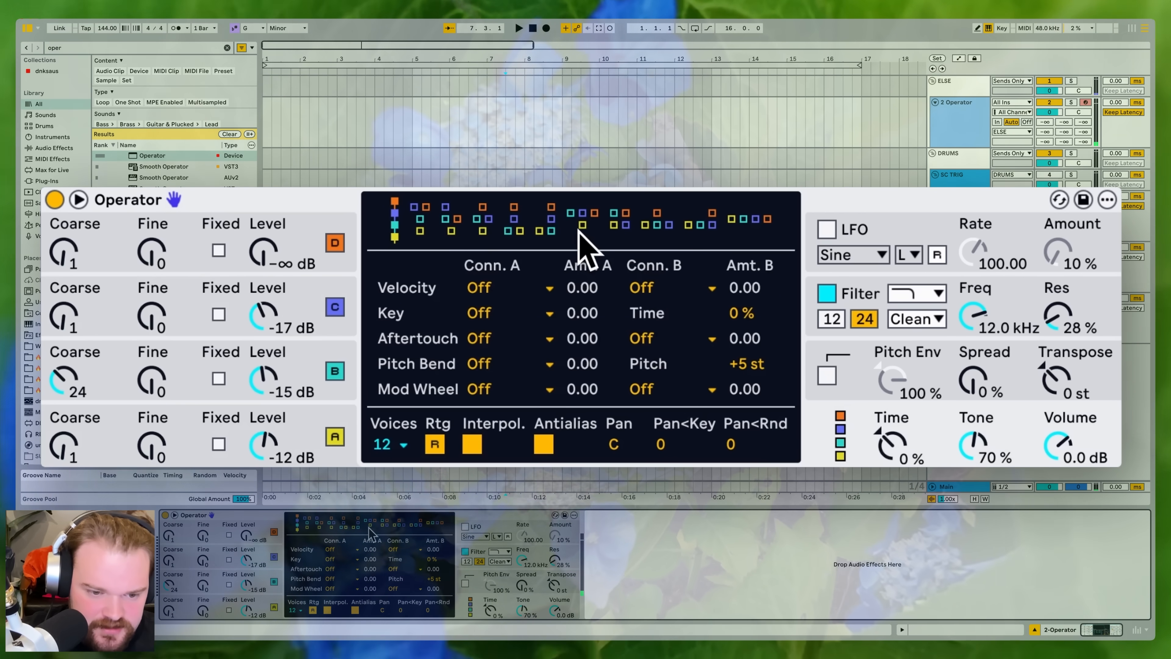
- Choose the algorithm with two parallel modulator-carrier pairs, and give oscillator C the SwD wave with a 37 ms attack
click(618, 221)
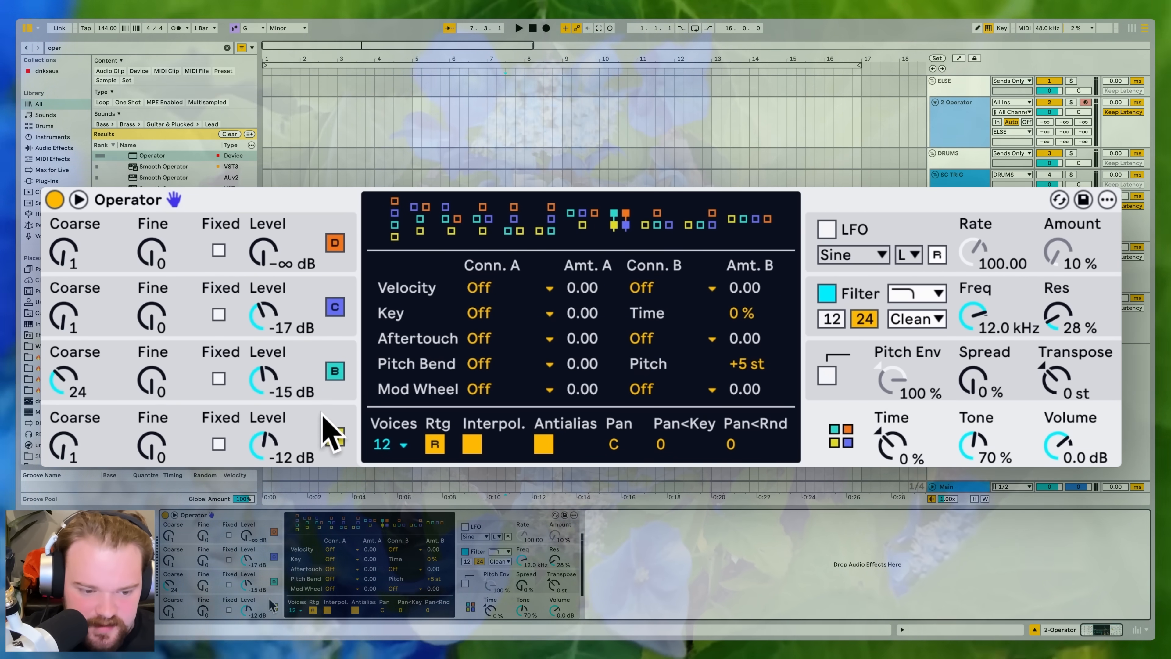
click(334, 435)
click(677, 354)
click(667, 94)
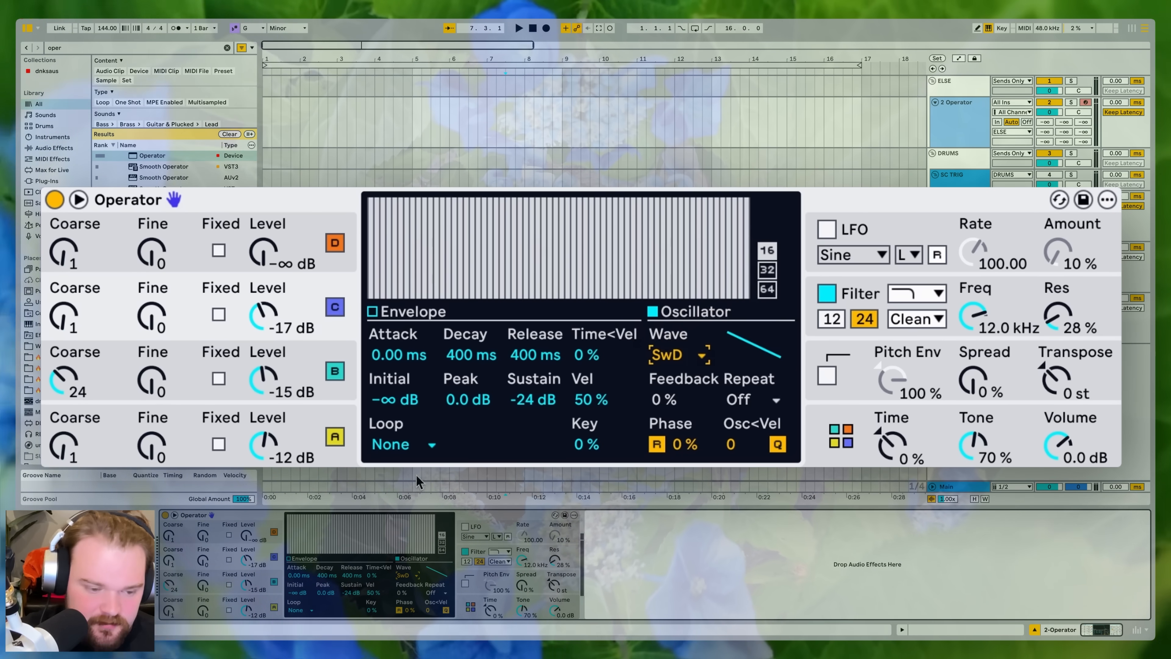
drag(399, 354, 399, 342)
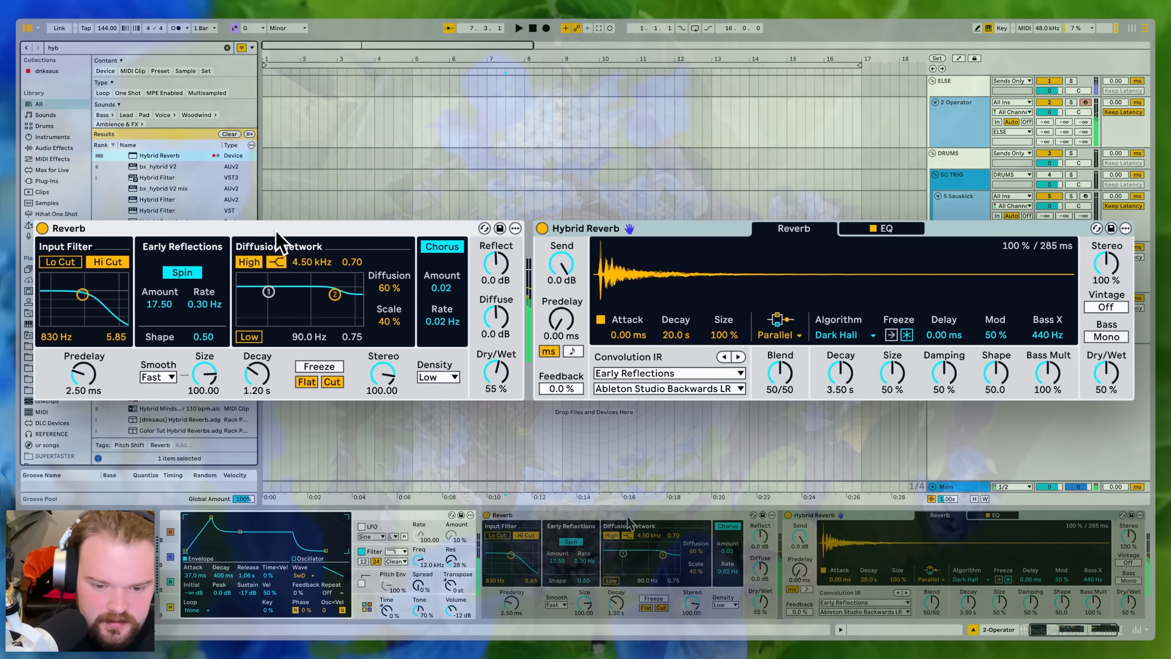
- Adjust the Amount macro on the second OTT-MBC Switcher rack
scroll(693, 530, right, 10)
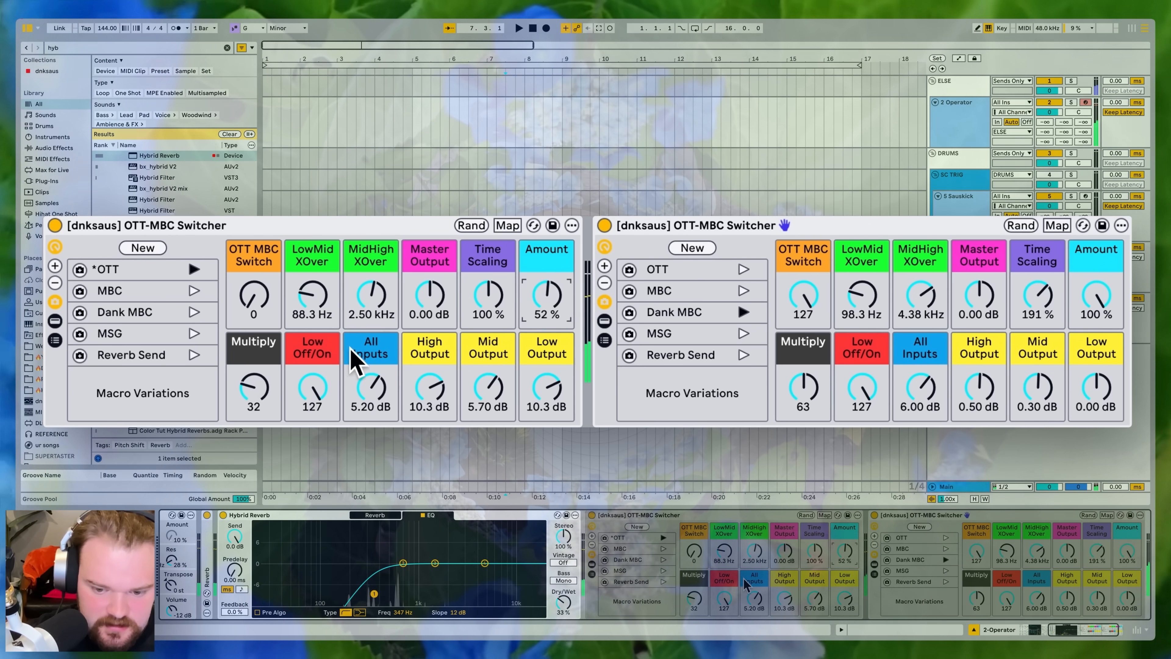
drag(1128, 551, 1133, 558)
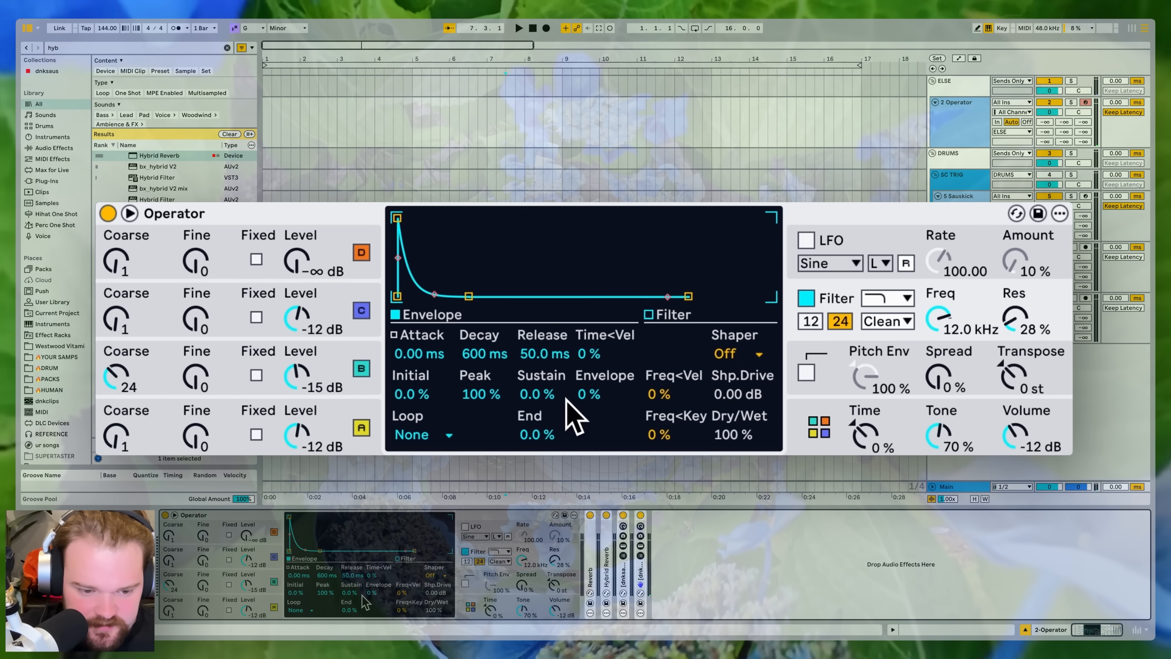
- Set Operator's filter envelope amount to -100 % and the filter envelope decay to 174 ms
drag(363, 594, 362, 598)
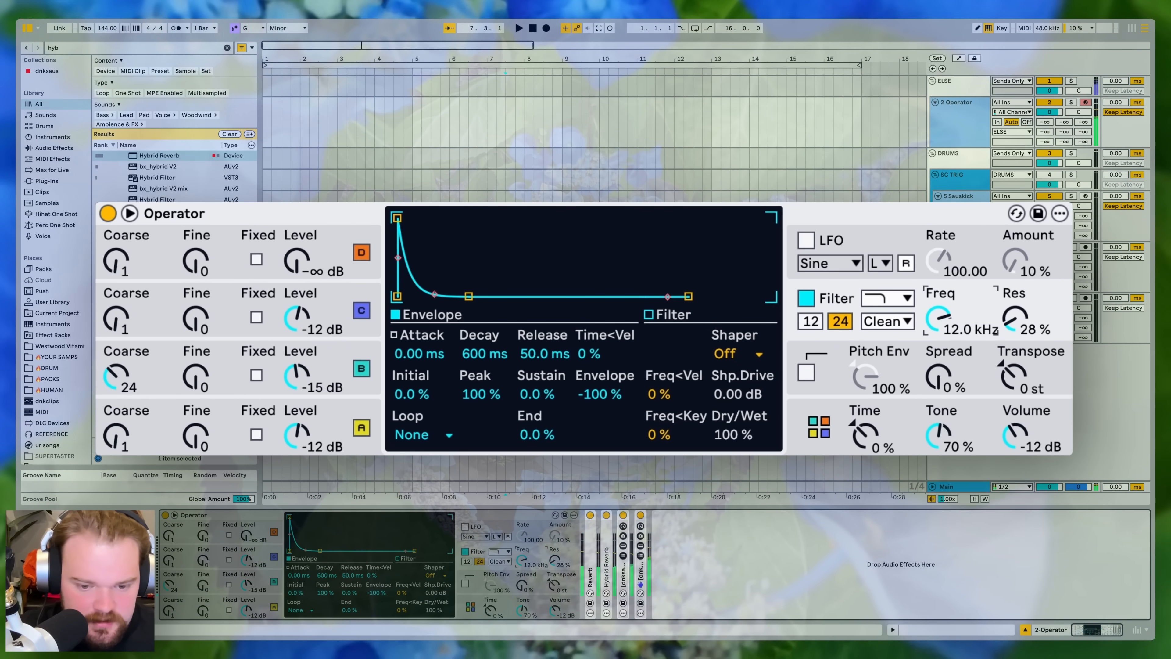
drag(325, 577, 326, 591)
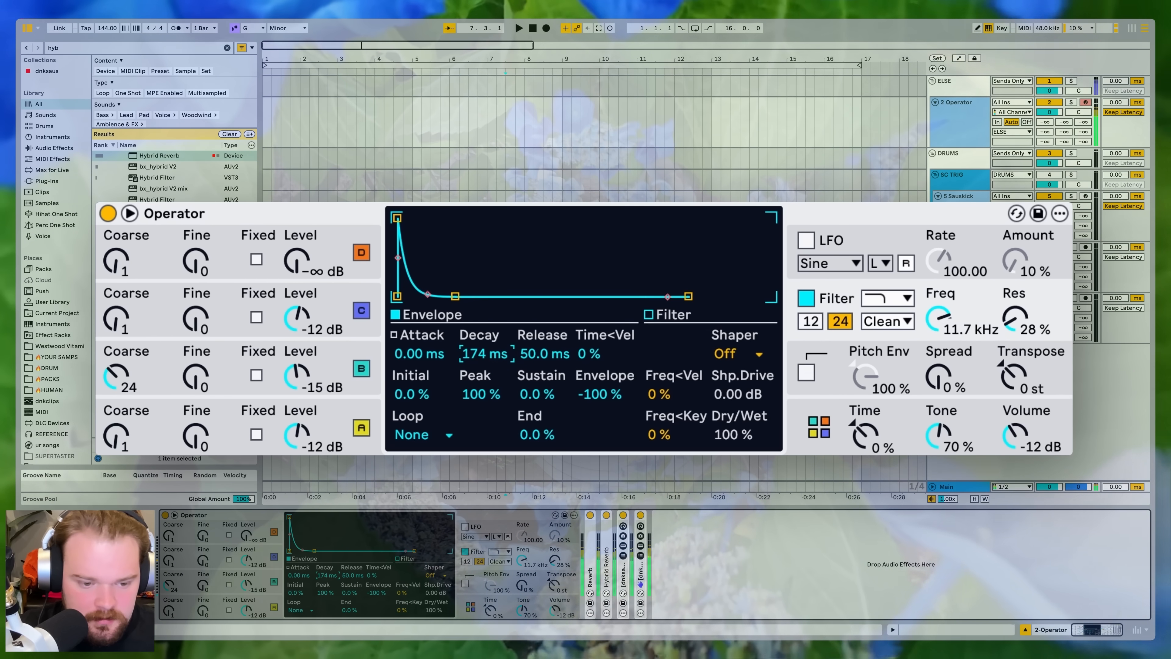
- Add a Chord device before Operator and learn a voicing with shifts of -7, +9, -10 and -22 st
key(super+f)
text(cho)
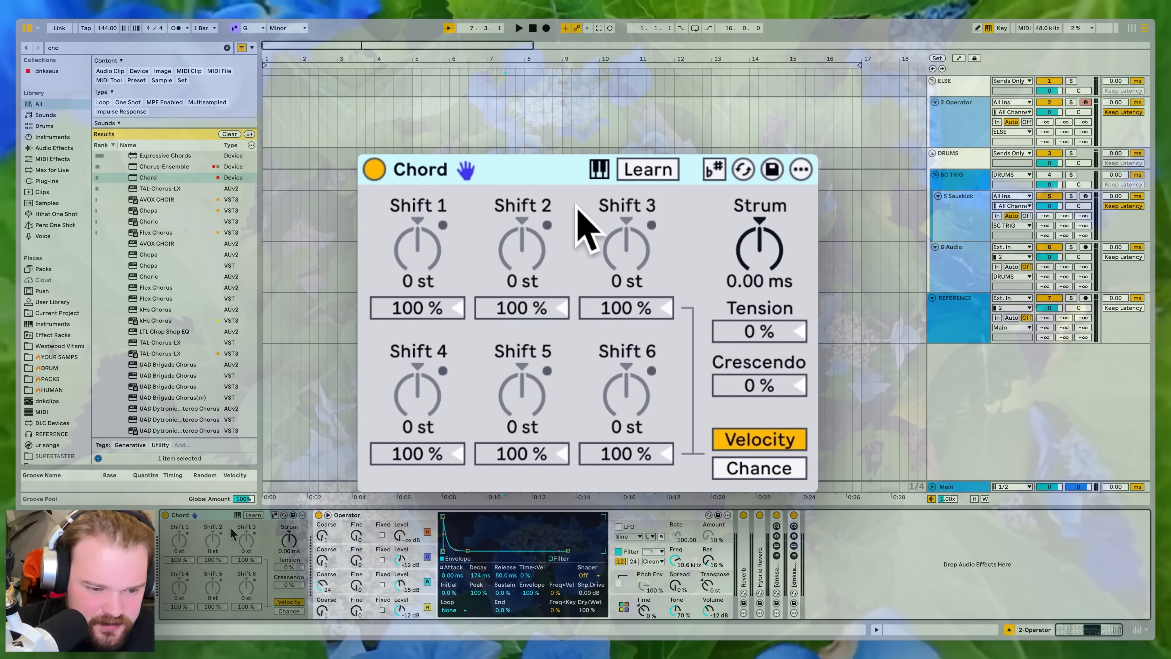
click(251, 517)
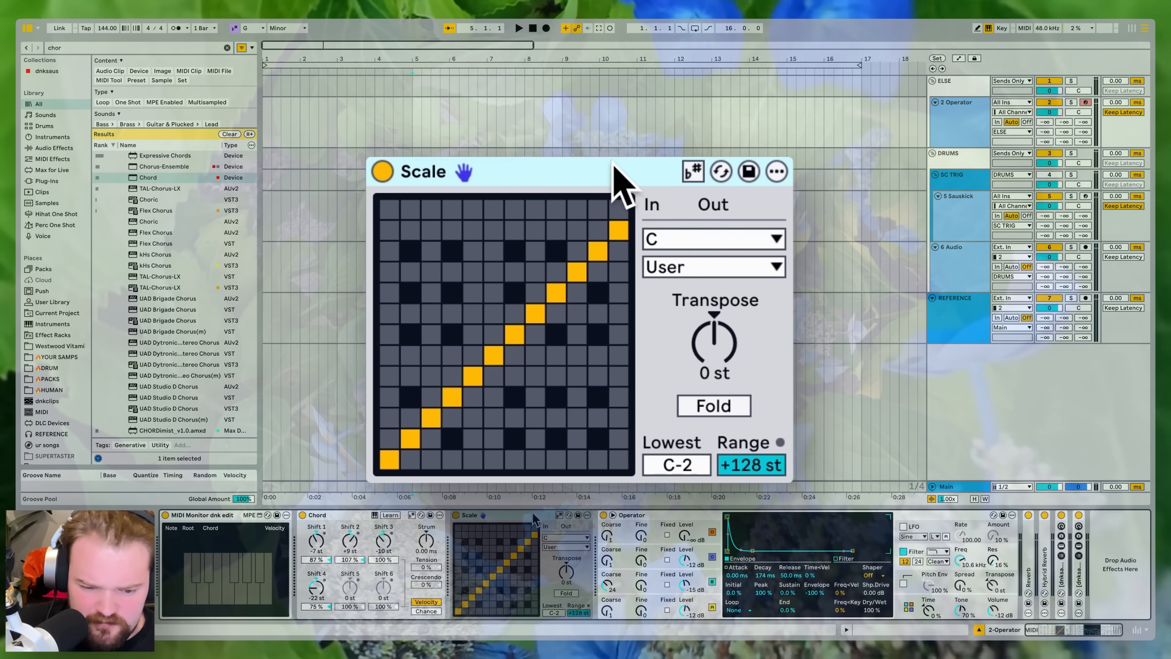
- Make the Scale device follow the project's G Minor scale and save that state as its default preset
click(559, 515)
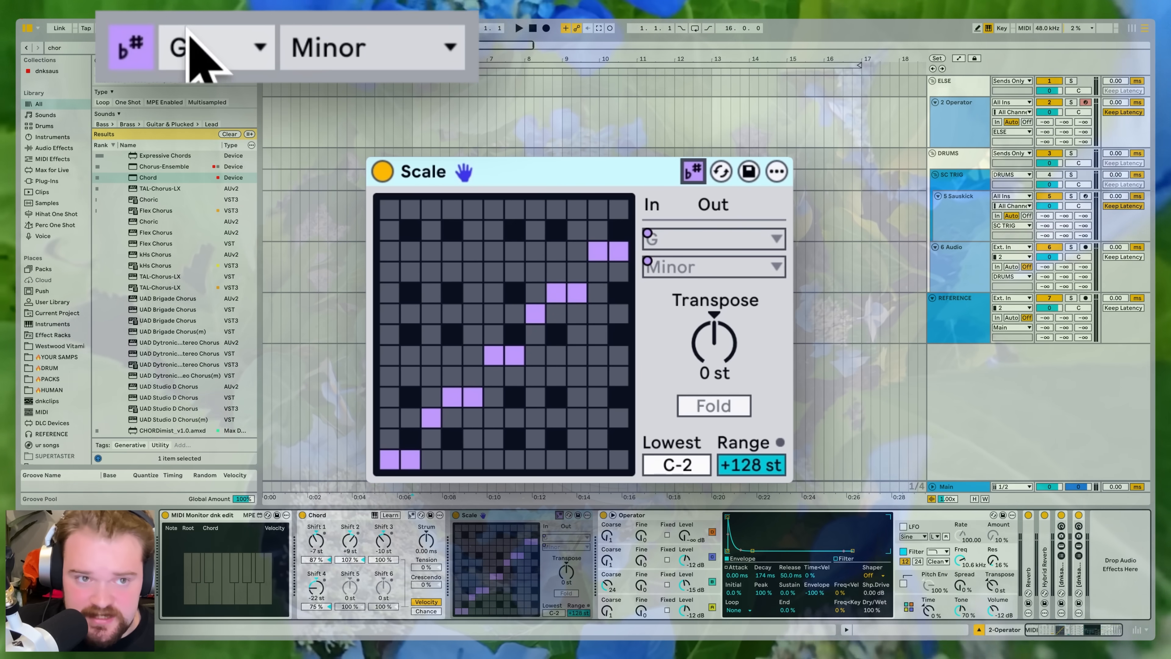
click(559, 515)
click(559, 515)
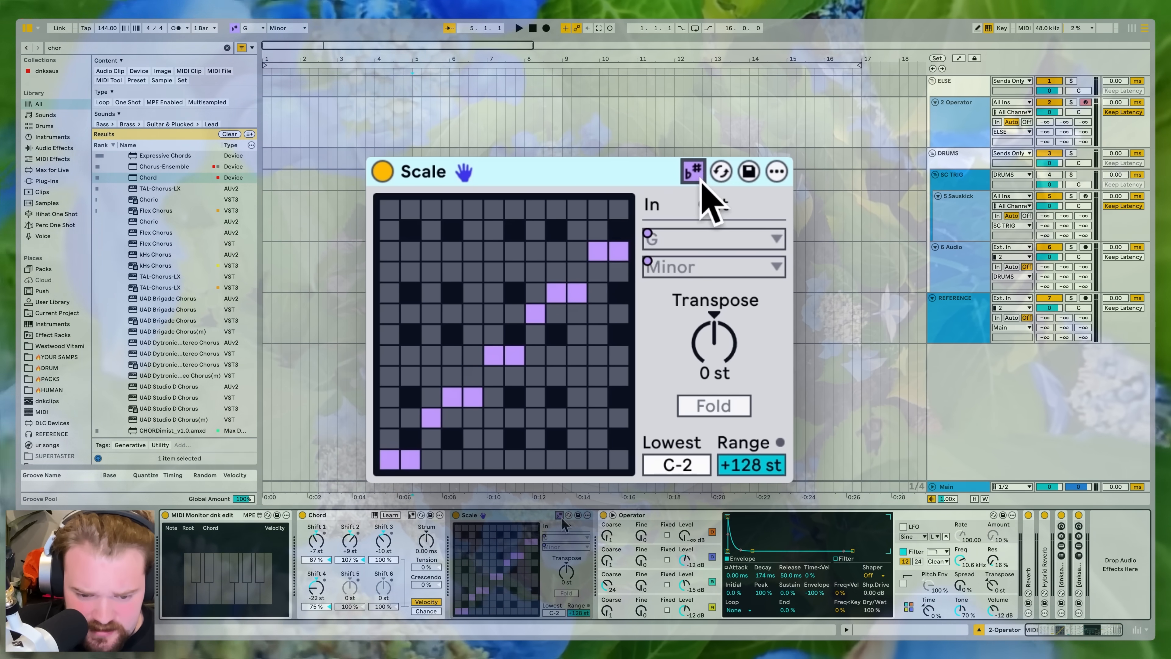
right_click(562, 513)
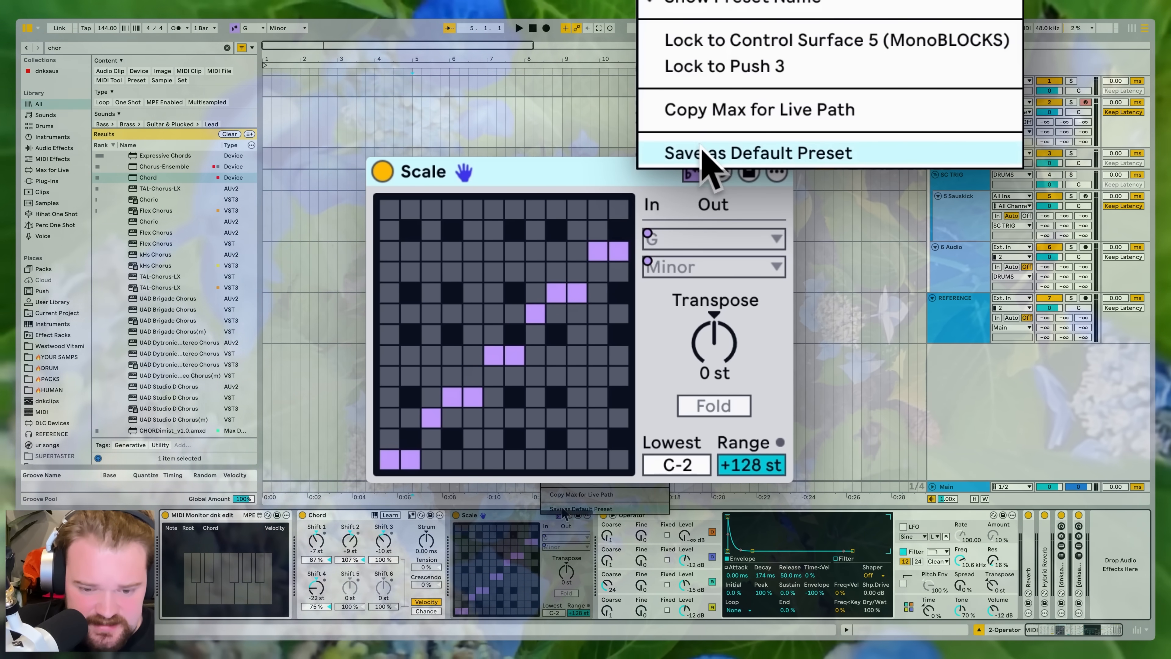
click(564, 509)
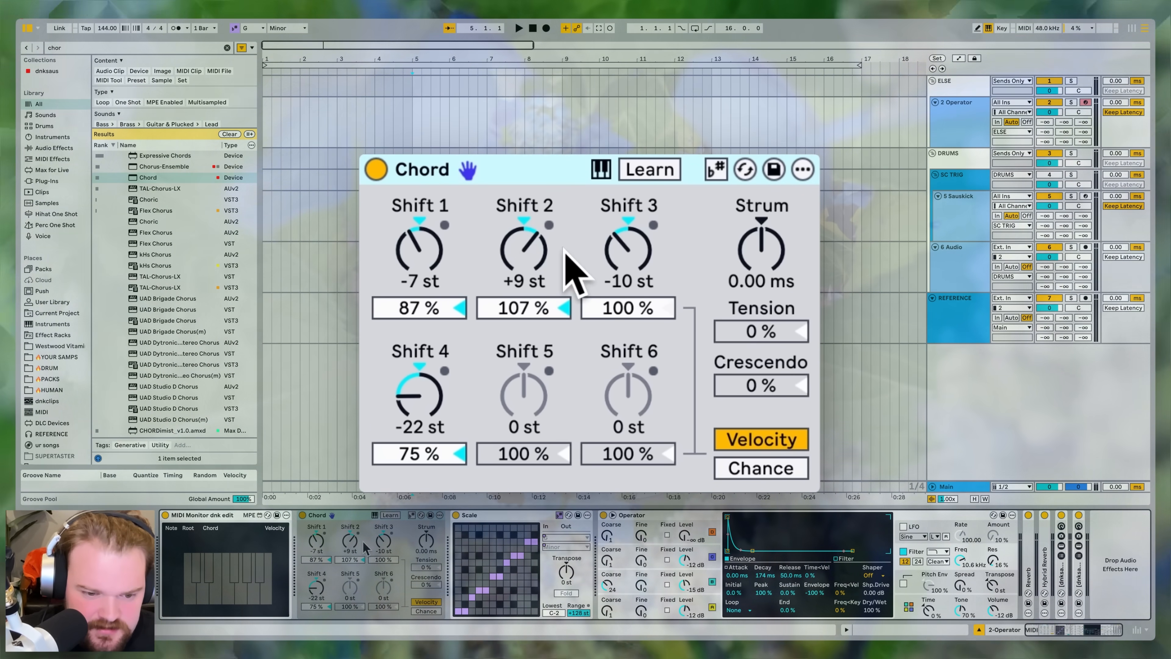
- Group the Chord device into a MIDI Effect Rack and show its chain list
key(super+g)
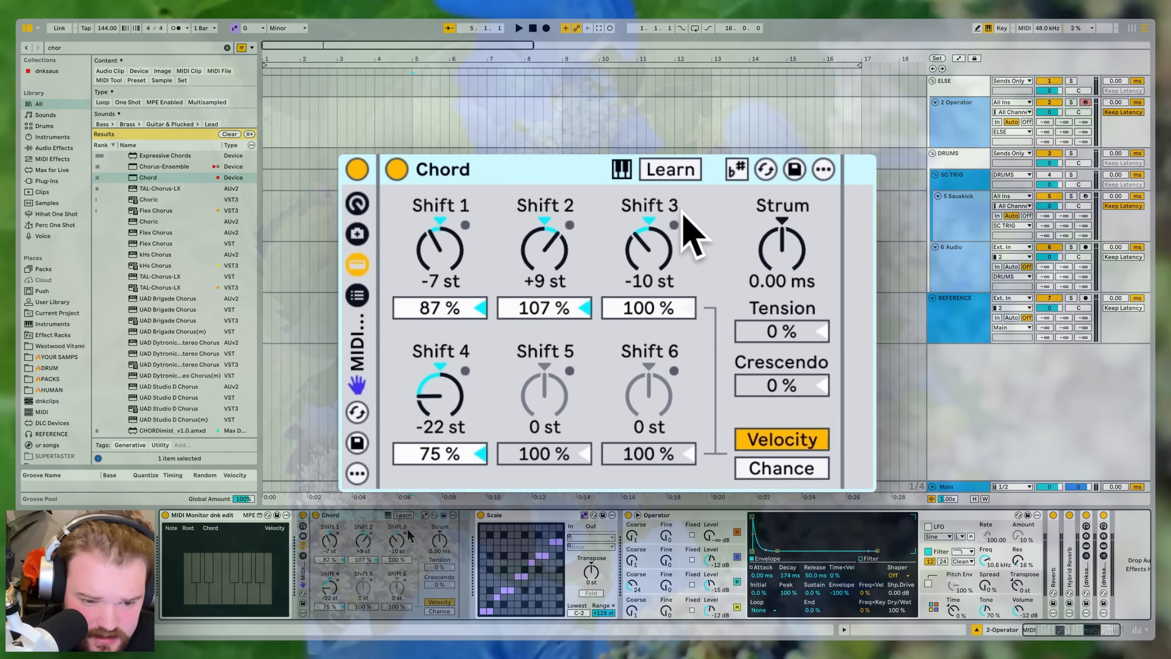
click(303, 555)
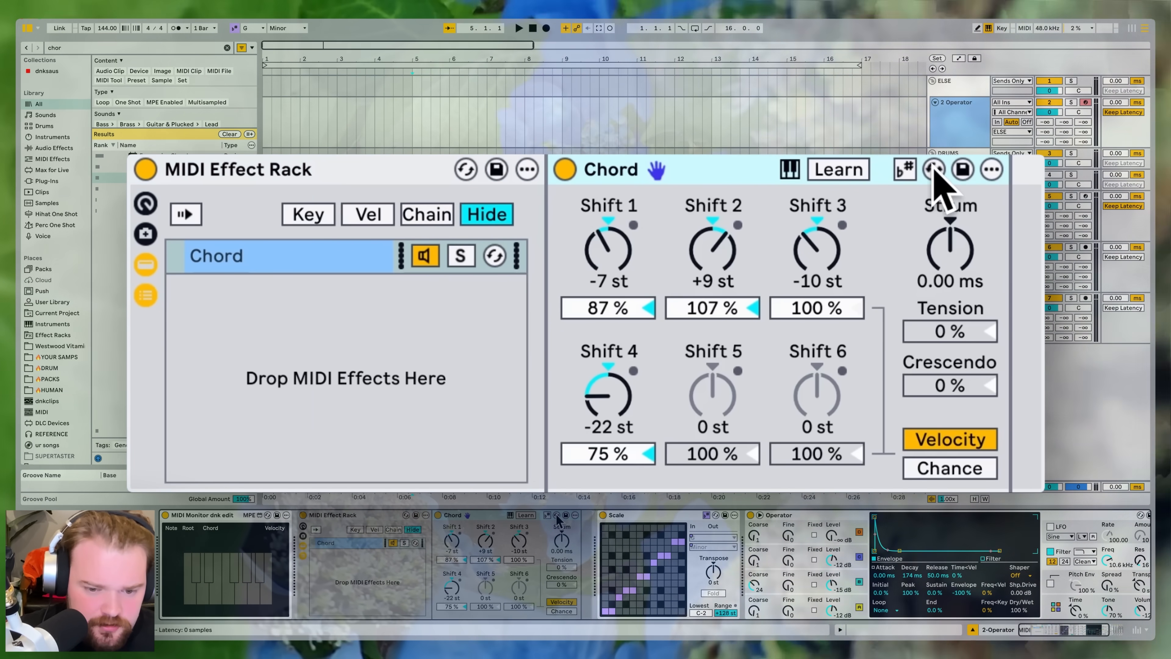
- Add the Chord presets from Dank Chord through Zukunft Futur to the MIDI Effect Rack, each as its own chain
click(557, 515)
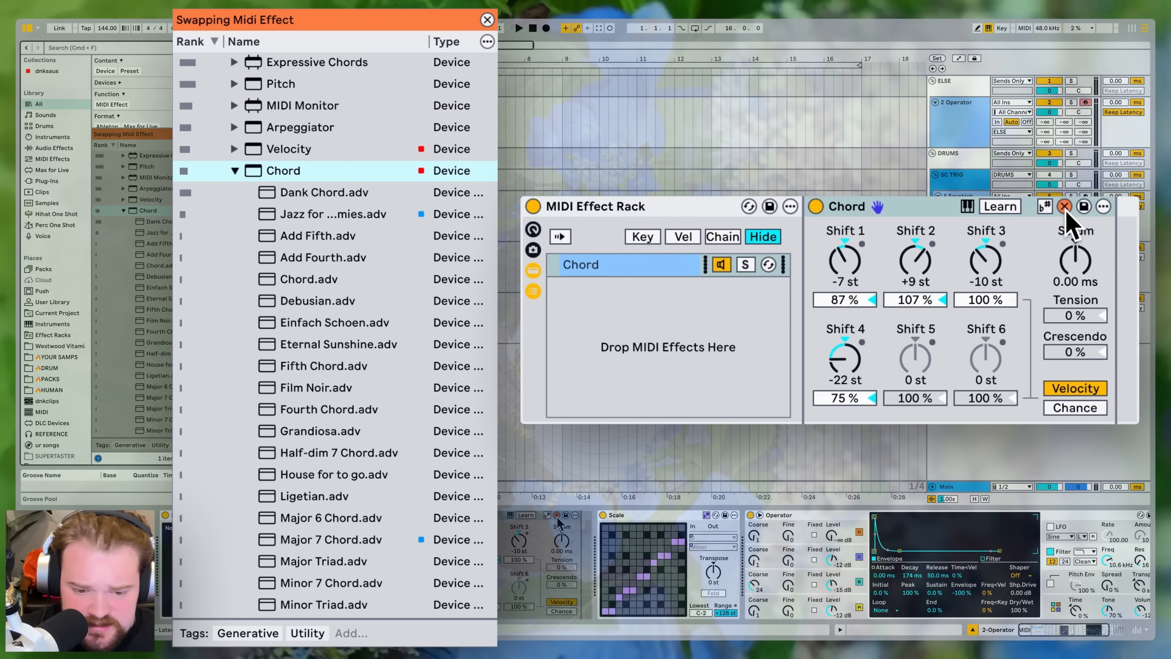
scroll(380, 276, down, 2)
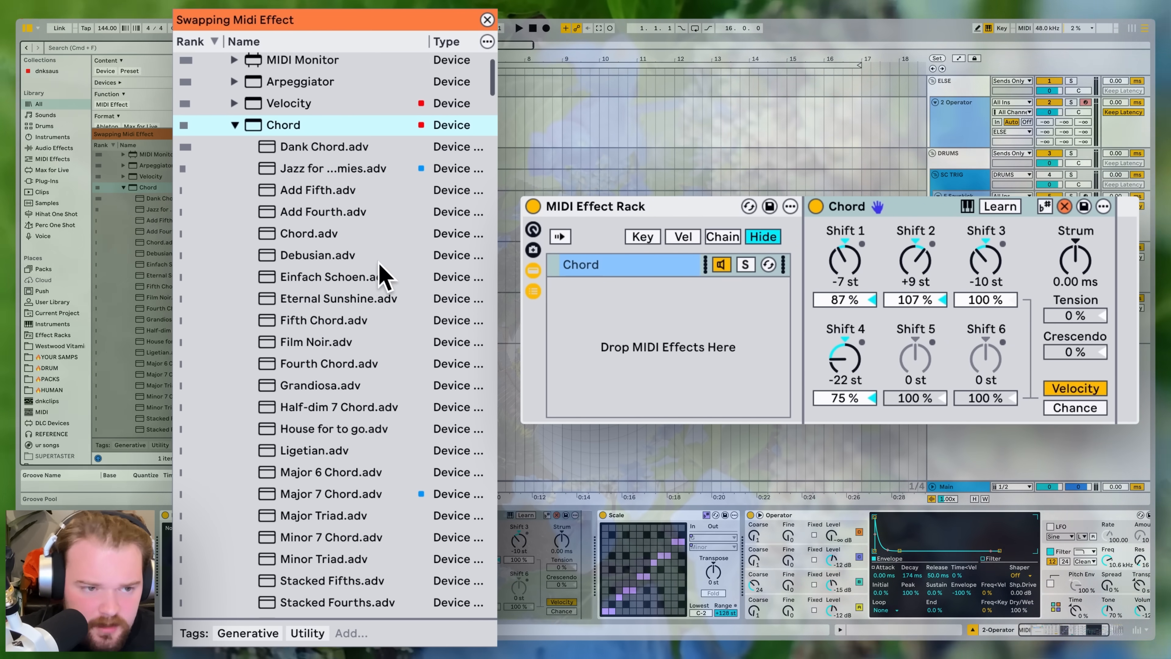
drag(344, 171, 628, 368)
drag(323, 190, 641, 353)
key(Down)
key(Return)
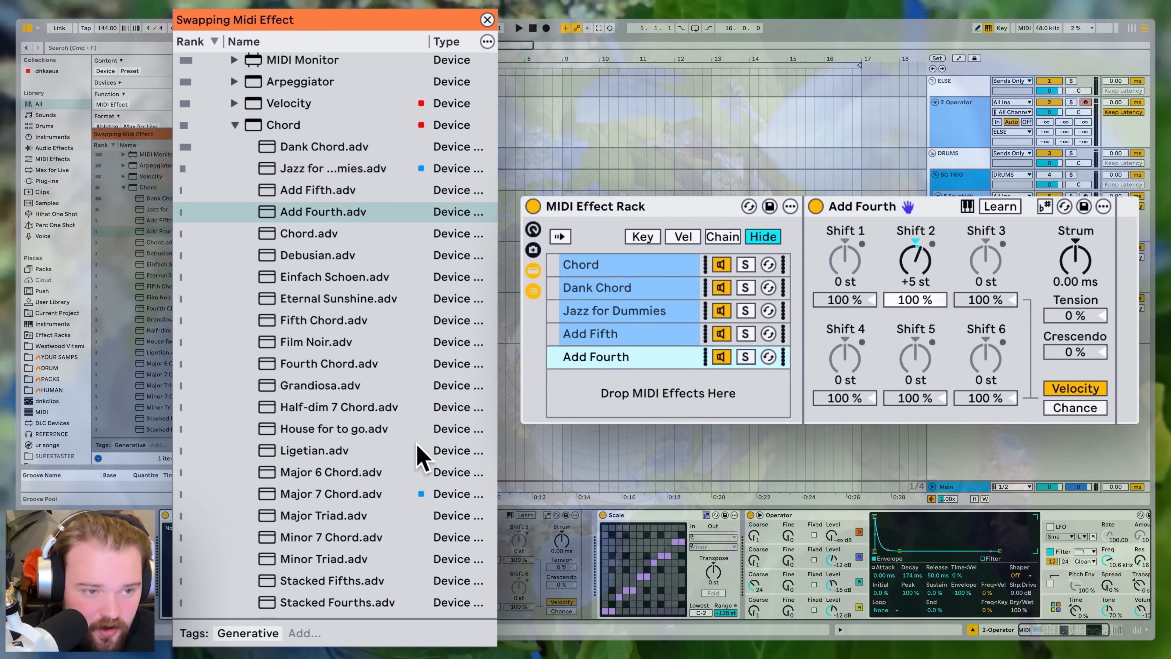
drag(323, 255, 596, 333)
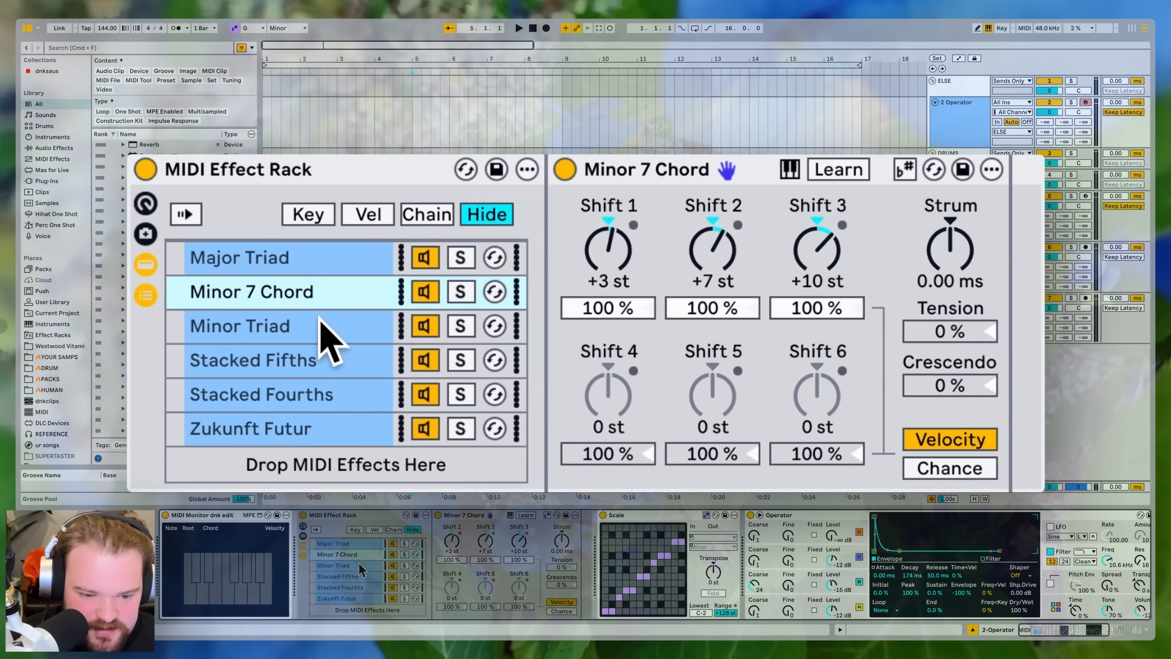
- Select all chains in the rack and extend their chain zones across the full range up to 127
click(355, 576)
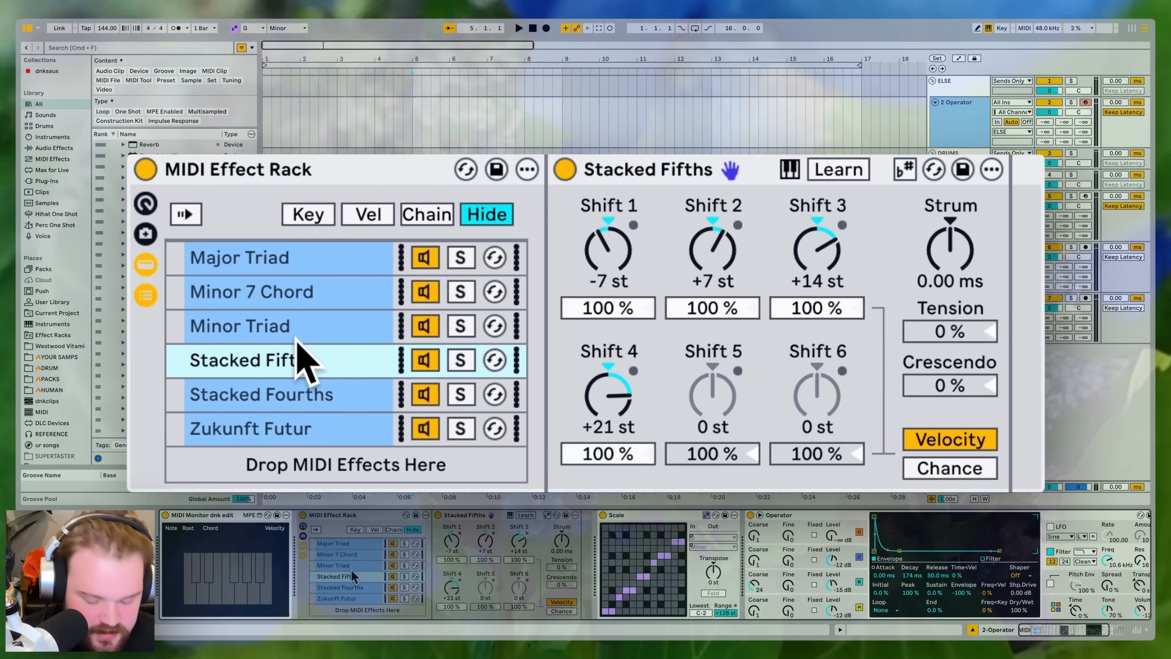
key(super+a)
click(389, 530)
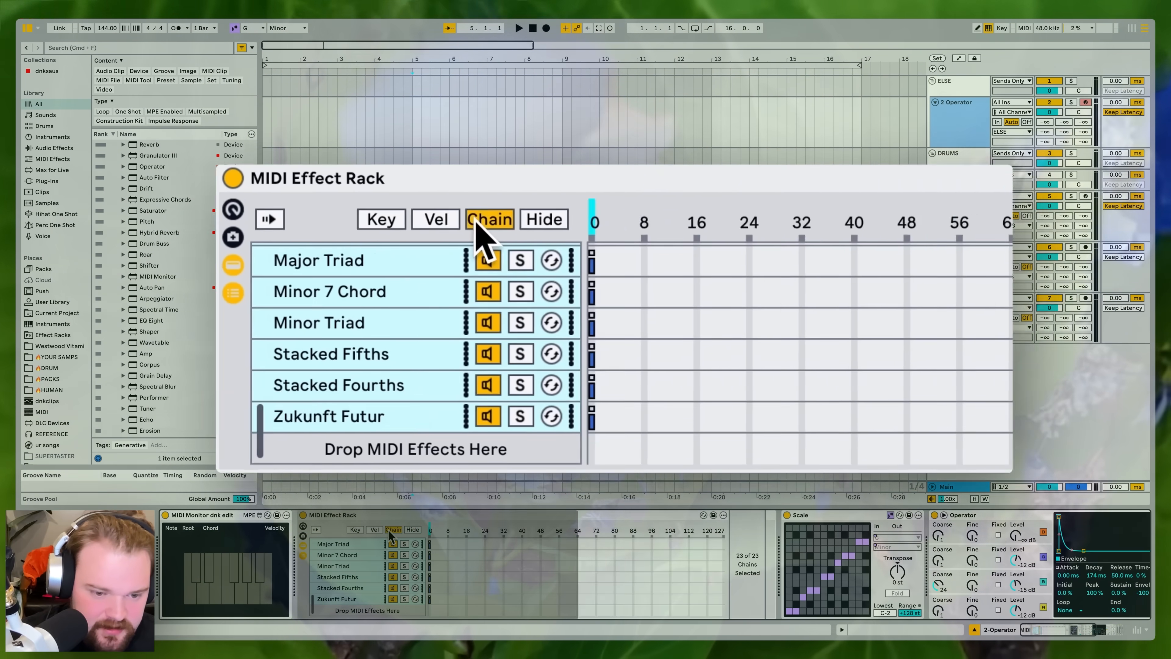
drag(429, 599, 756, 584)
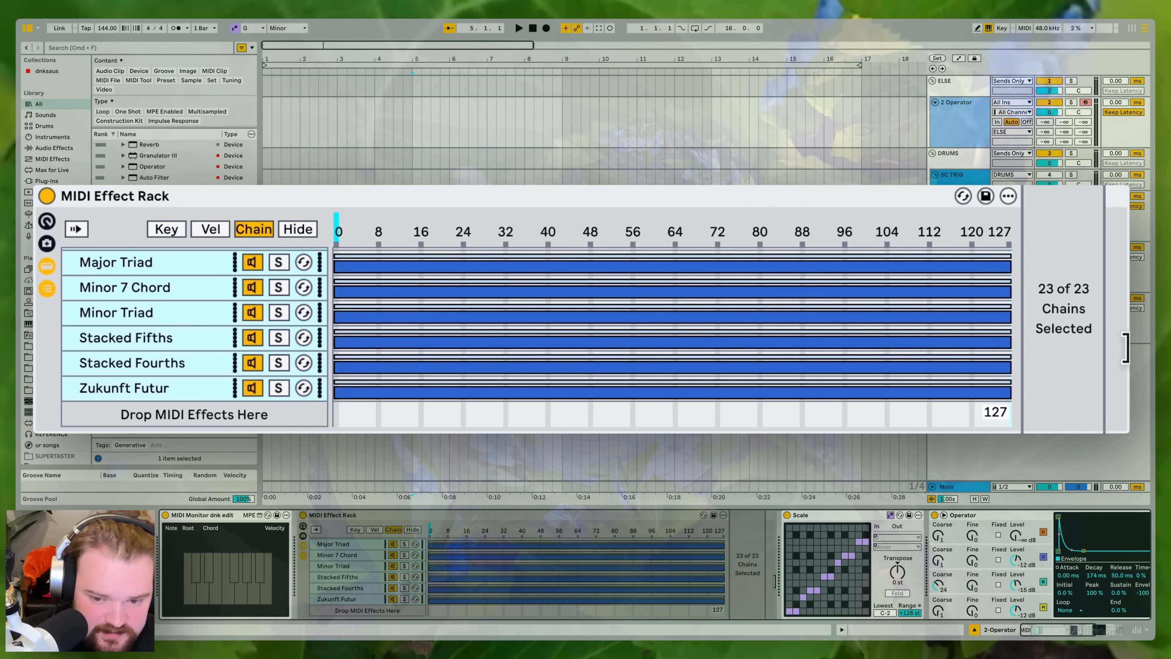
- Distribute the chain zones equally across the range and move the chain selector through them, stopping at 14
right_click(555, 566)
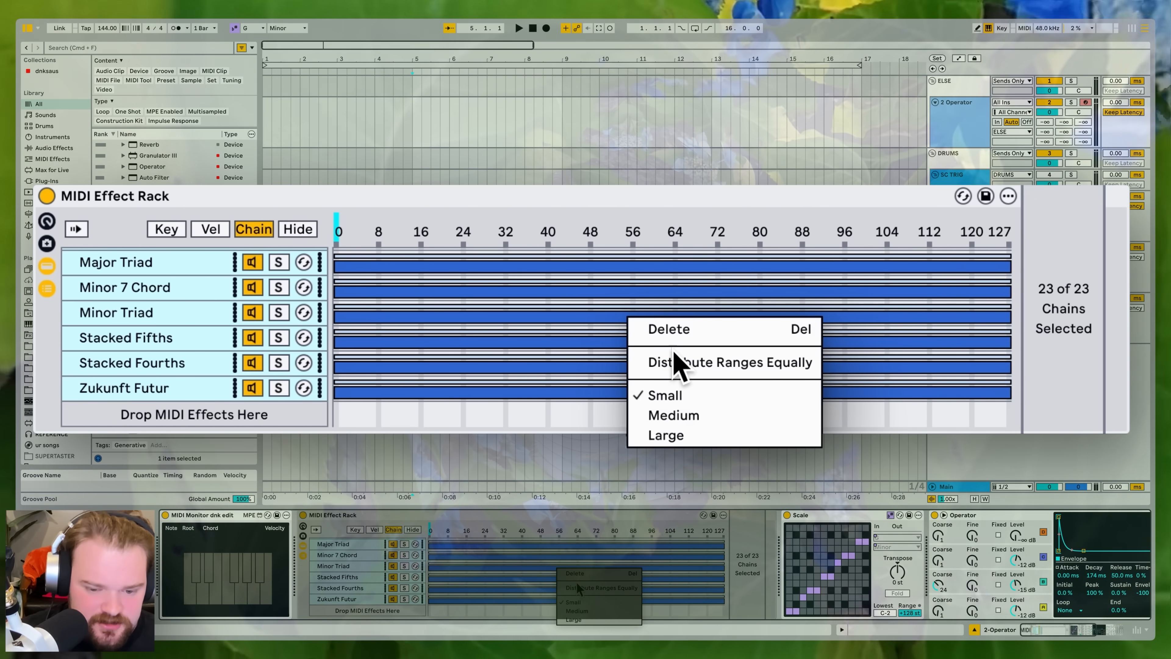
click(673, 362)
scroll(581, 348, up, 10)
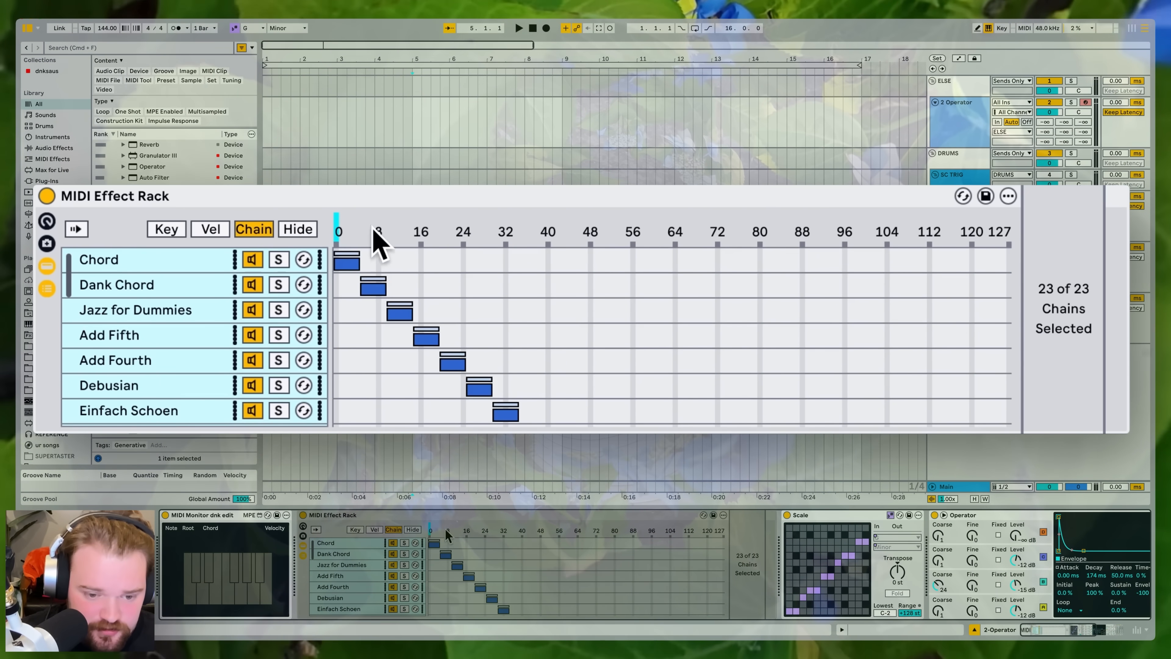
click(447, 533)
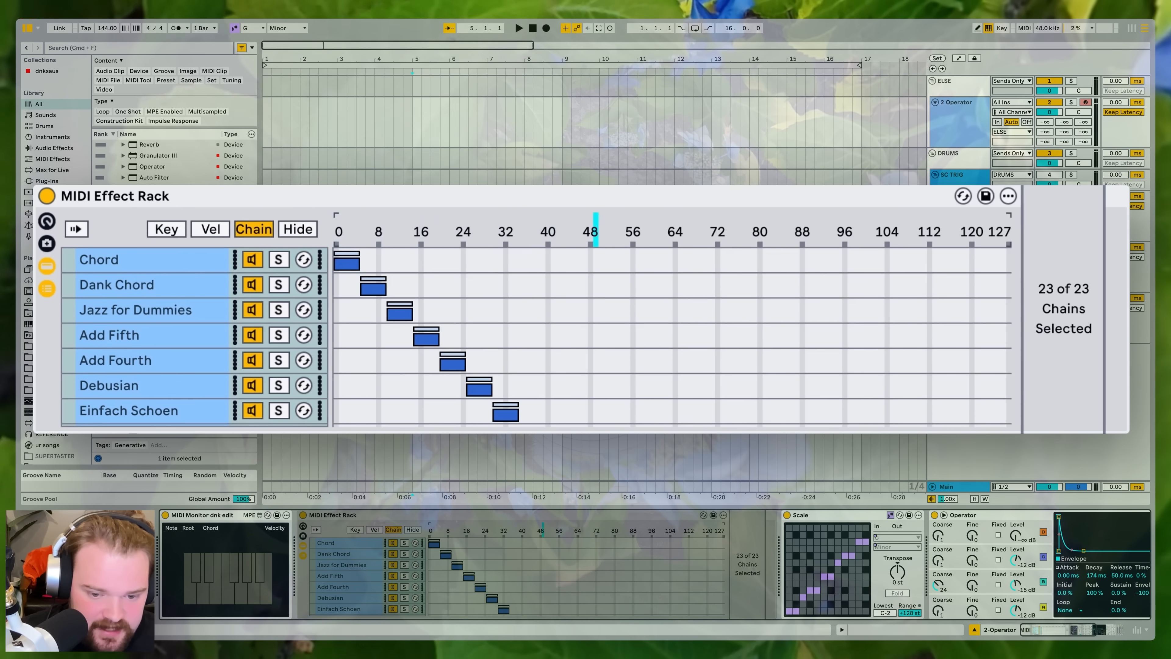
drag(599, 531, 666, 530)
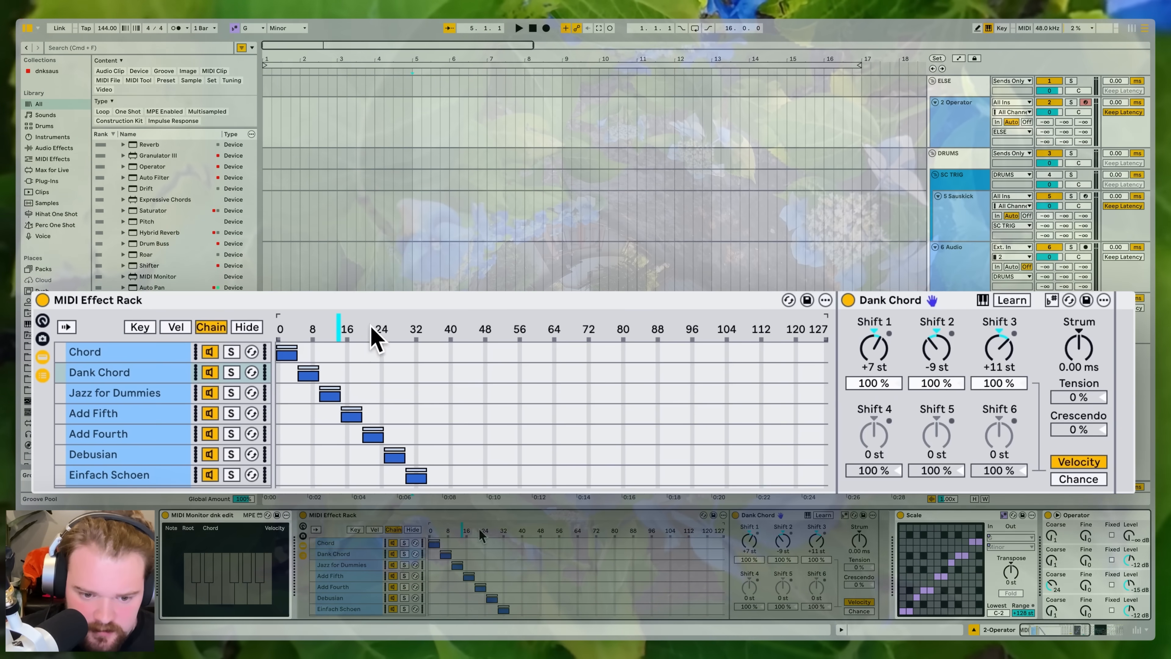
- Map the rack's chain selector to Macro 1 and turn that macro up to 47
right_click(356, 326)
click(397, 30)
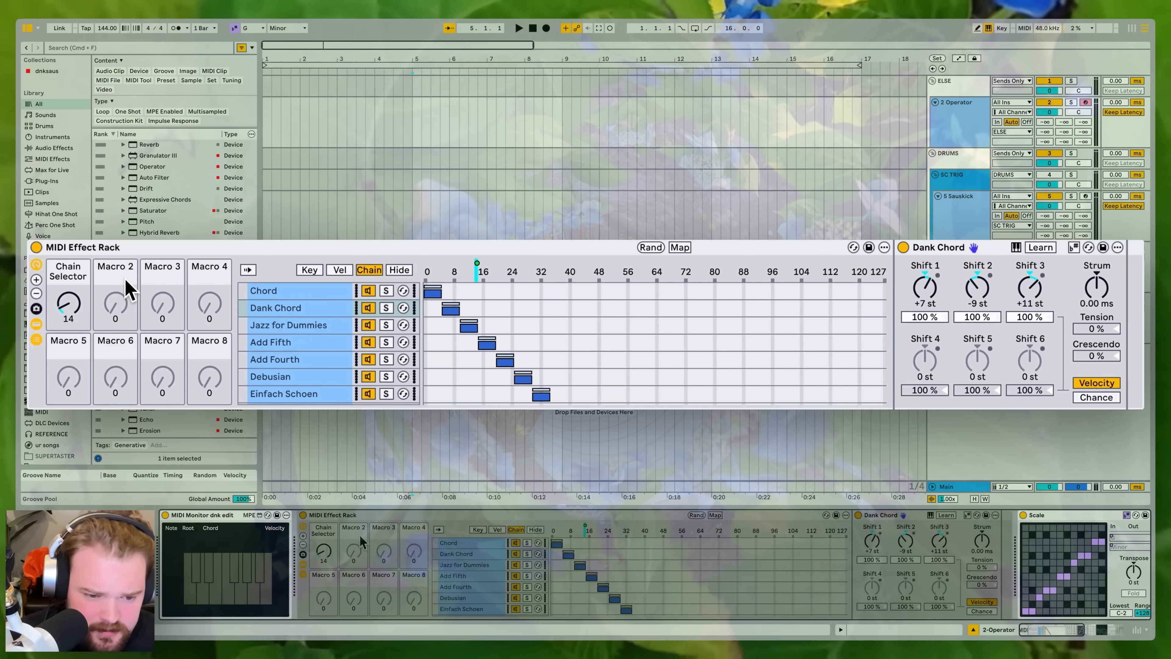
drag(69, 304, 69, 251)
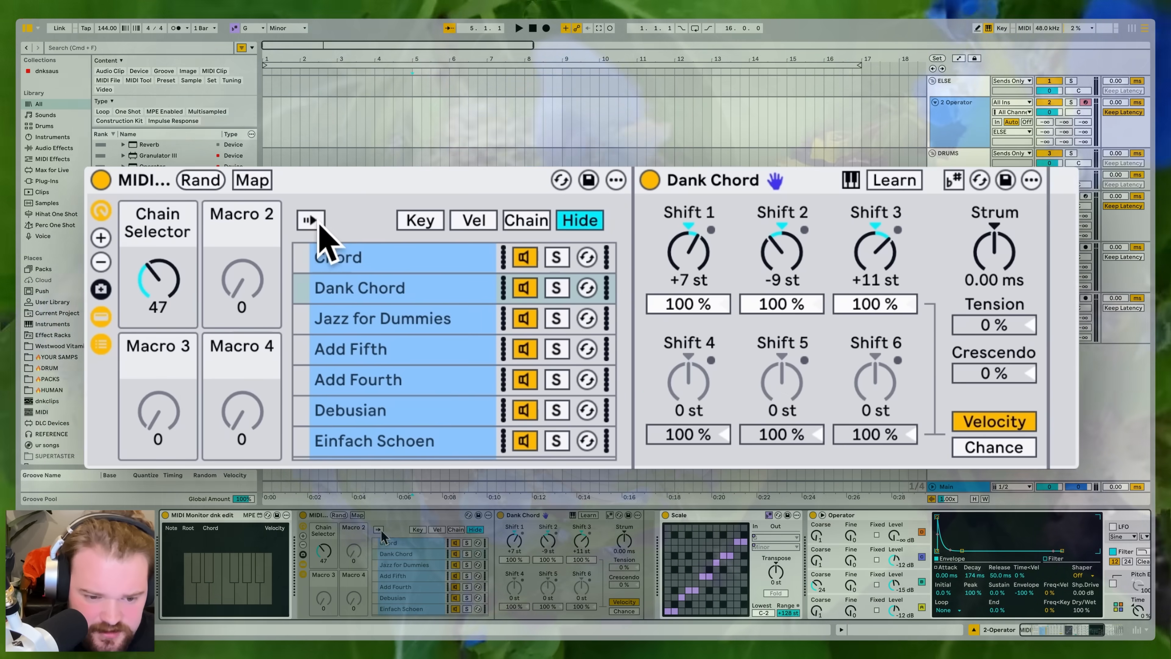
- Turn on automatic chain selection in the rack and sweep the Chain Selector macro, stopping at 14 on Jazz for Dummies
click(378, 530)
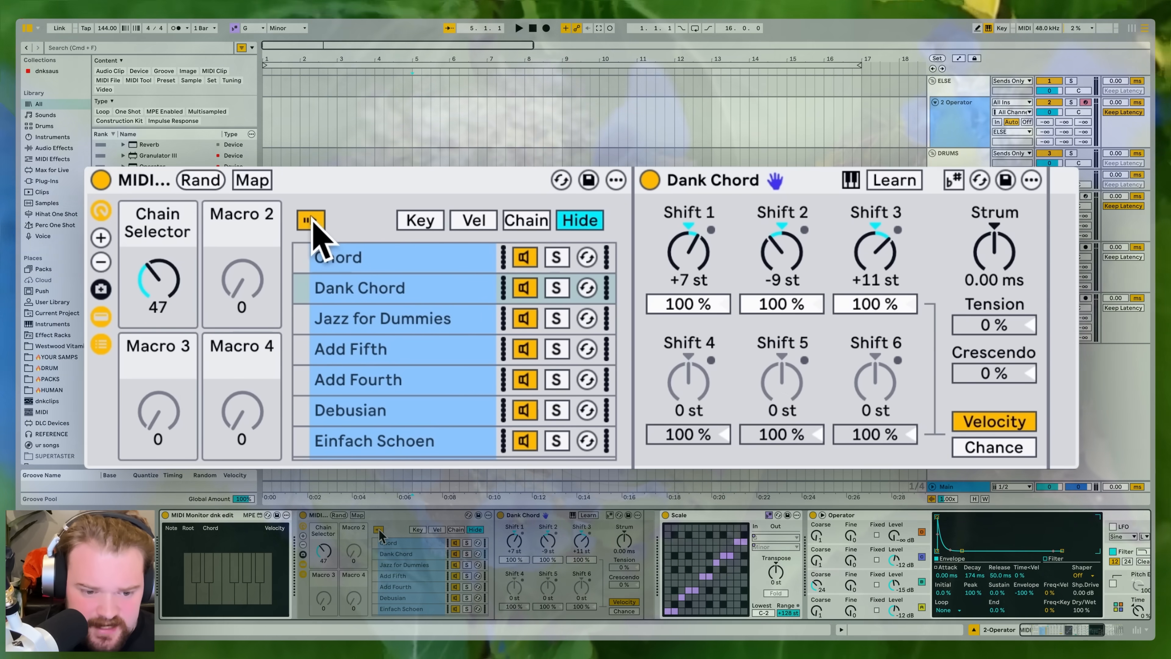
mouse_move(325, 550)
mouse_down()
mouse_move(325, 531)
mouse_move(326, 556)
mouse_up()
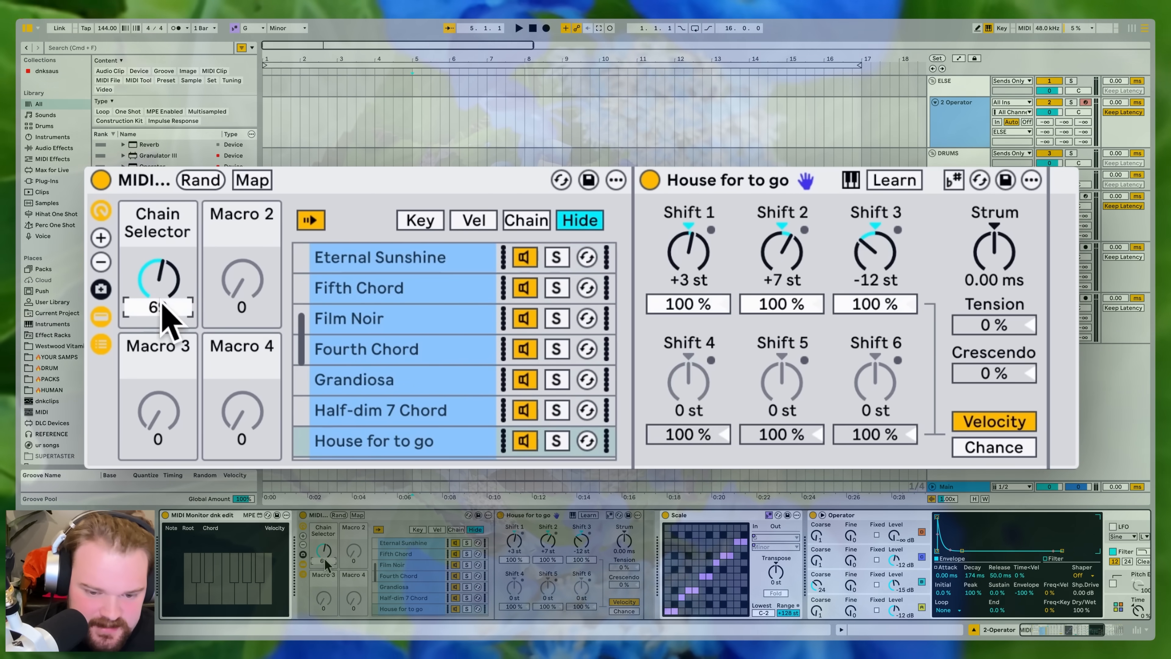
- Map the Chord device's Strum to Macro 2 for all sibling chains, and set the Chain Selector macro to 12
right_click(614, 543)
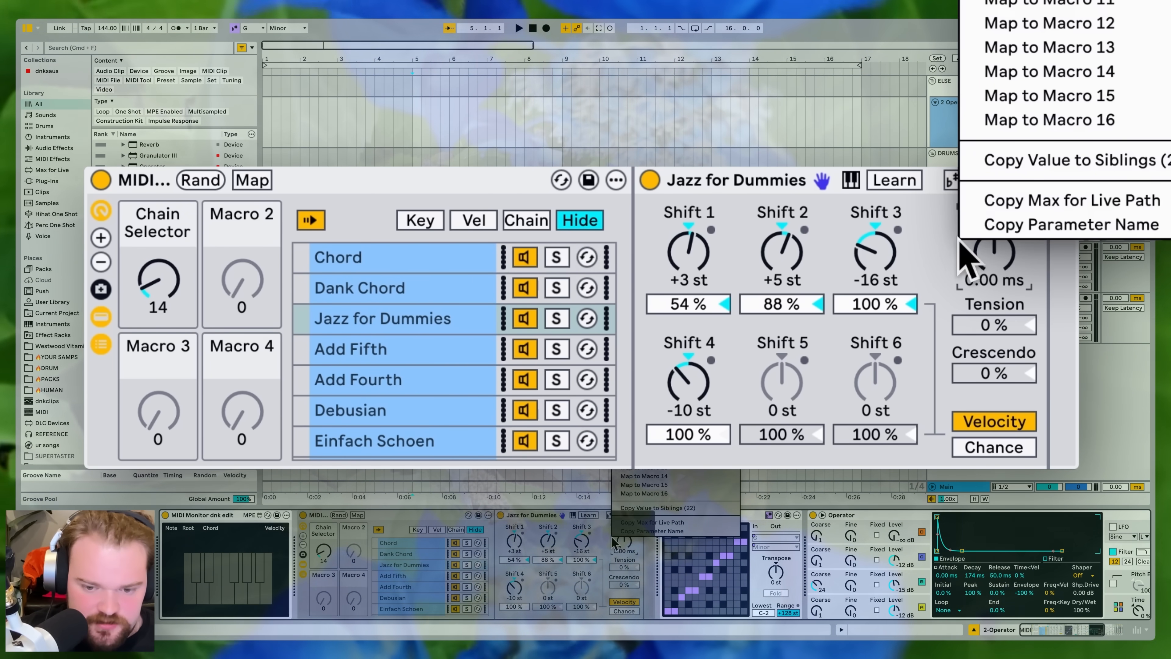
click(643, 371)
right_click(629, 544)
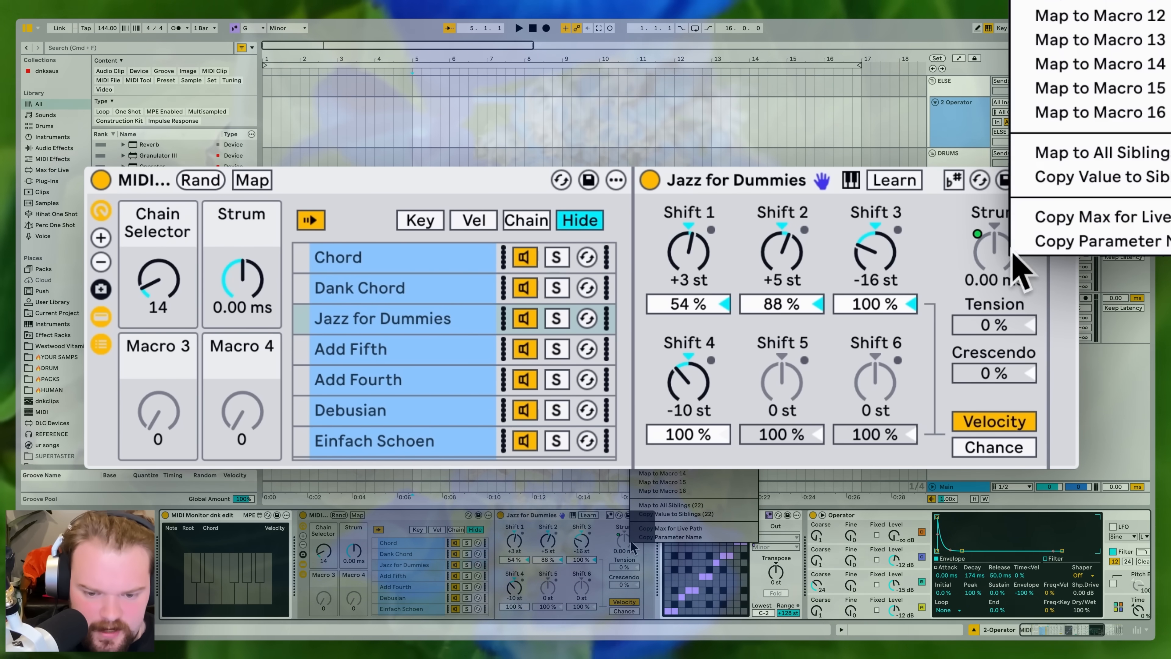
click(650, 507)
drag(157, 279, 242, 277)
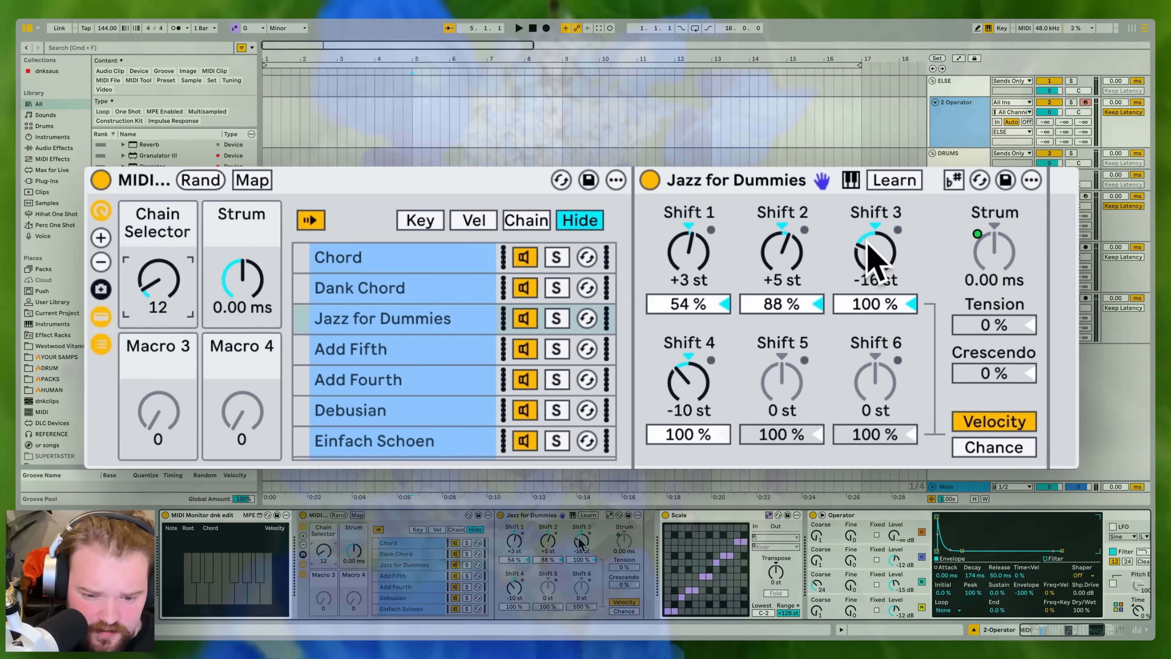
- Vary the rack's Strum macro between negative and positive values, finishing at 23.8 ms
drag(244, 291, 244, 287)
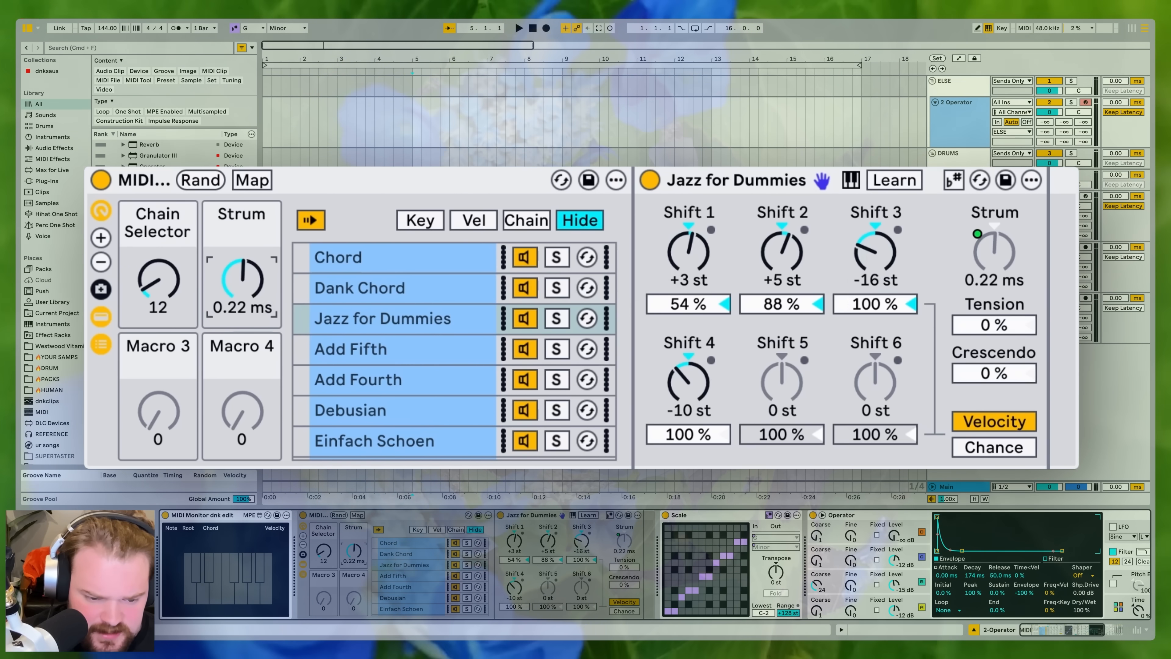
drag(242, 280, 242, 249)
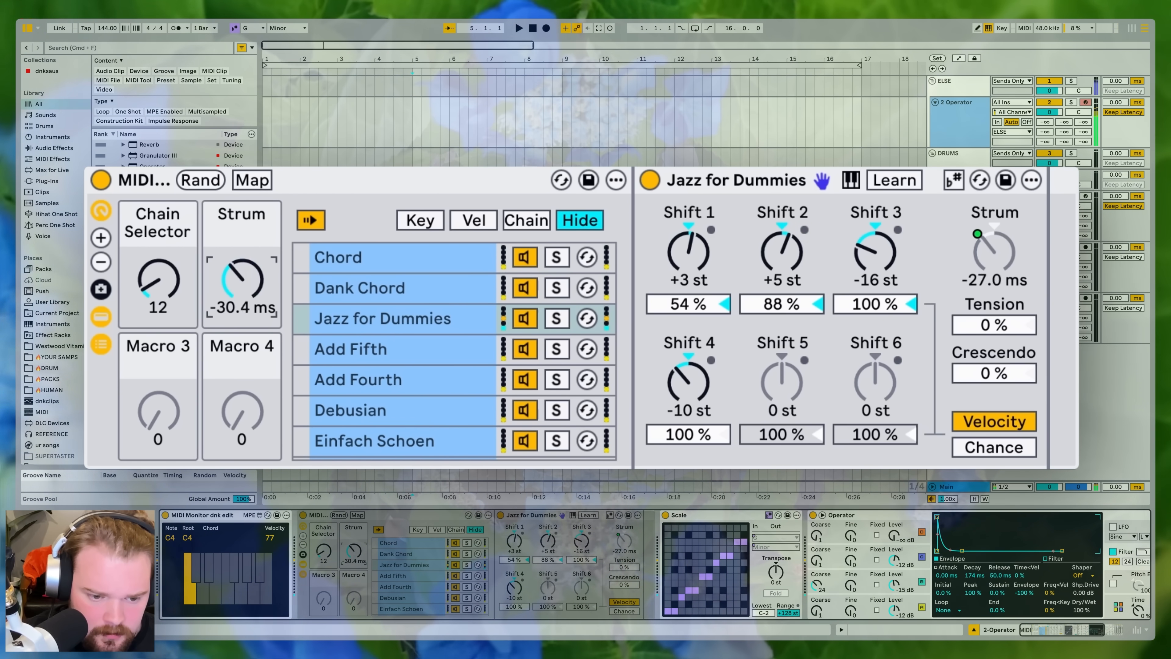
drag(241, 273, 250, 267)
- Map the Chord device's strum Tension to Macro 3 and its Crescendo to Macro 4
right_click(992, 324)
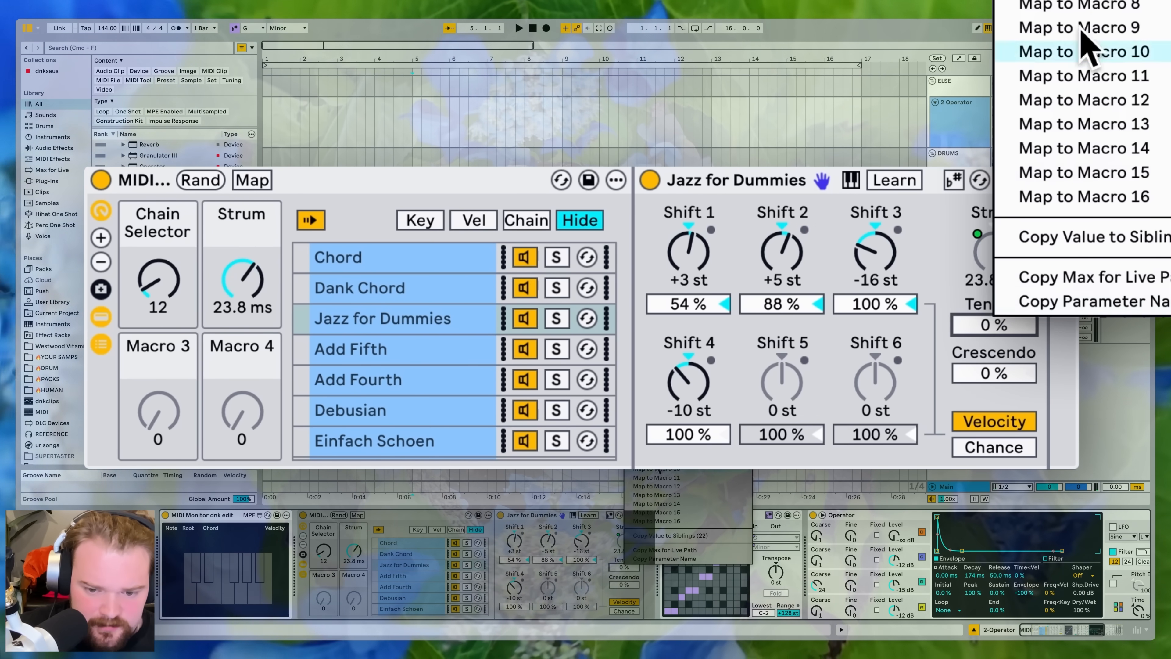
click(657, 409)
right_click(993, 372)
click(660, 435)
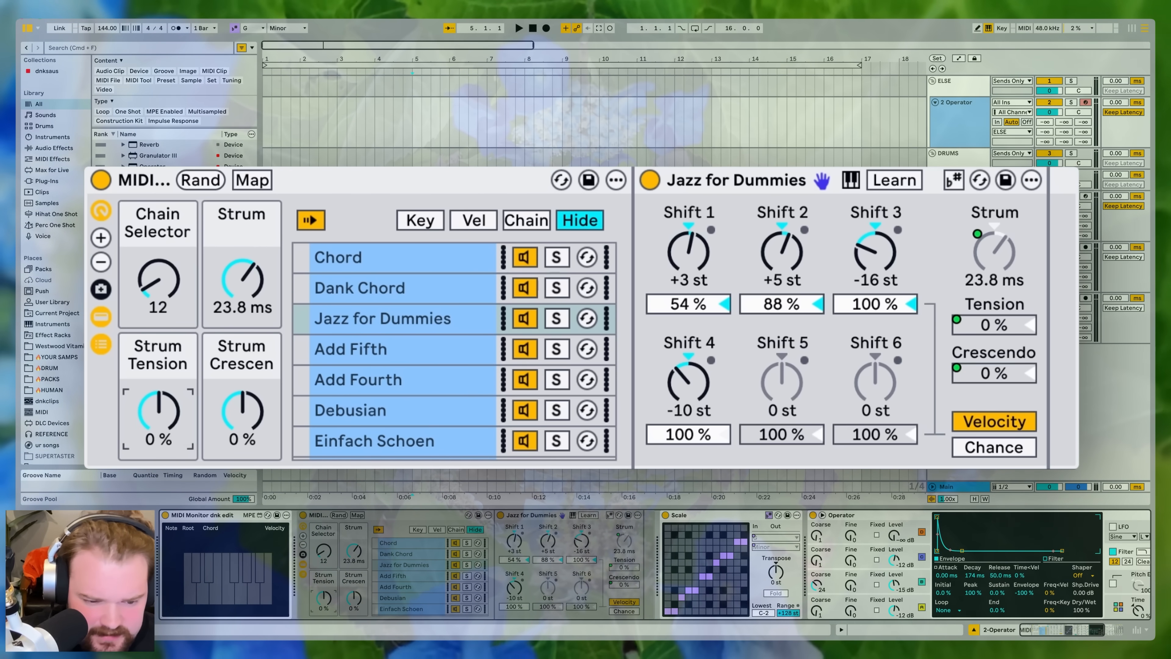
- Try the Strum macro at 98.4 ms with Strum Tension at -29 % and 75 %, and Strum Crescendo at 100 %
drag(158, 411, 159, 433)
drag(241, 308, 241, 296)
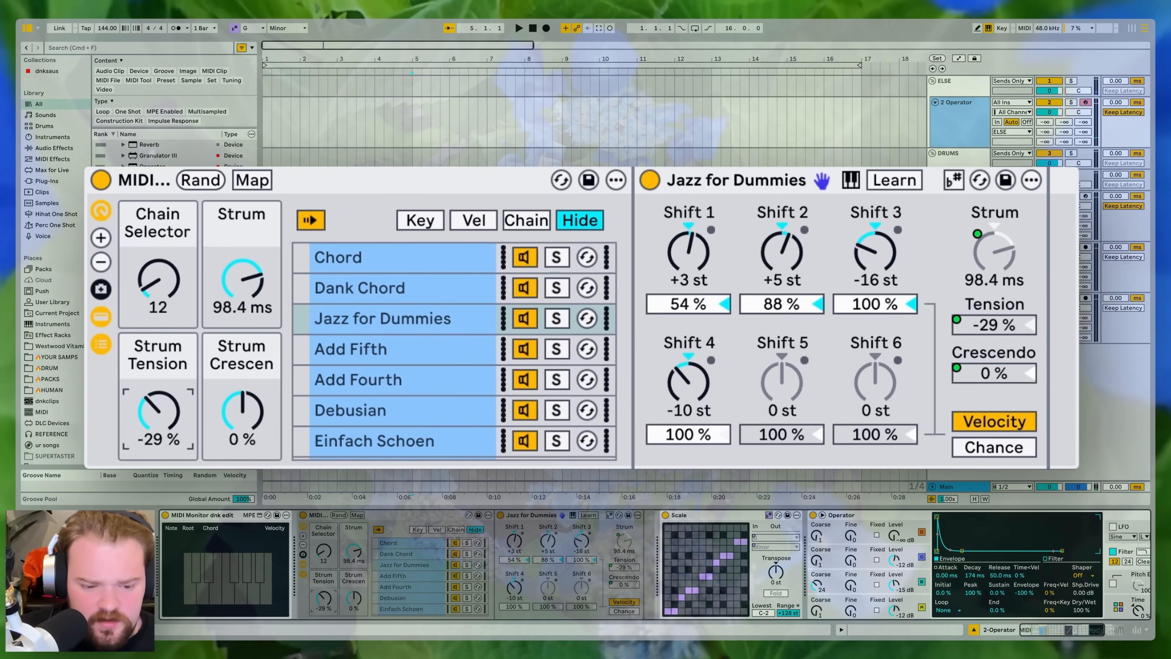
drag(159, 411, 159, 359)
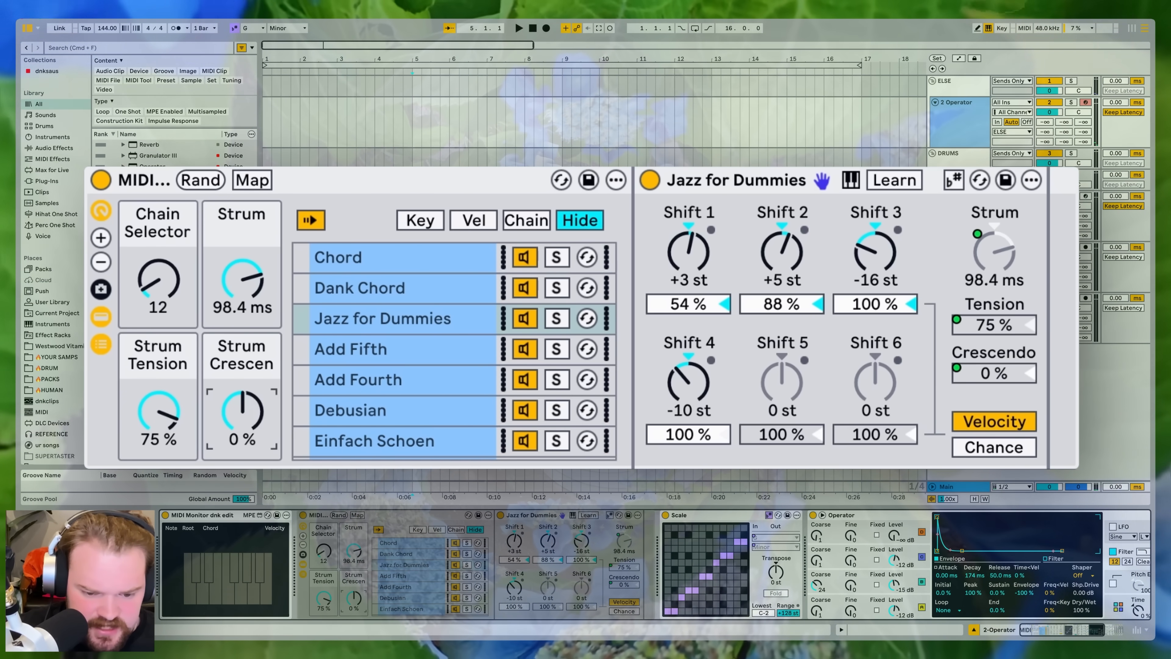
drag(242, 412, 242, 325)
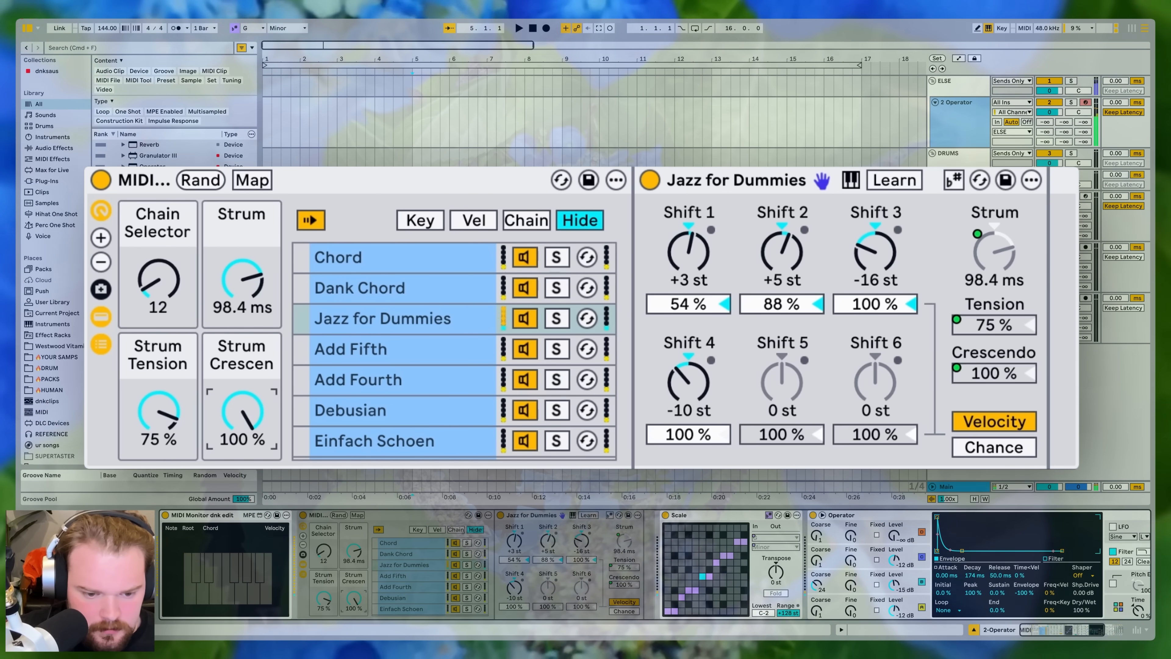
drag(243, 411, 243, 503)
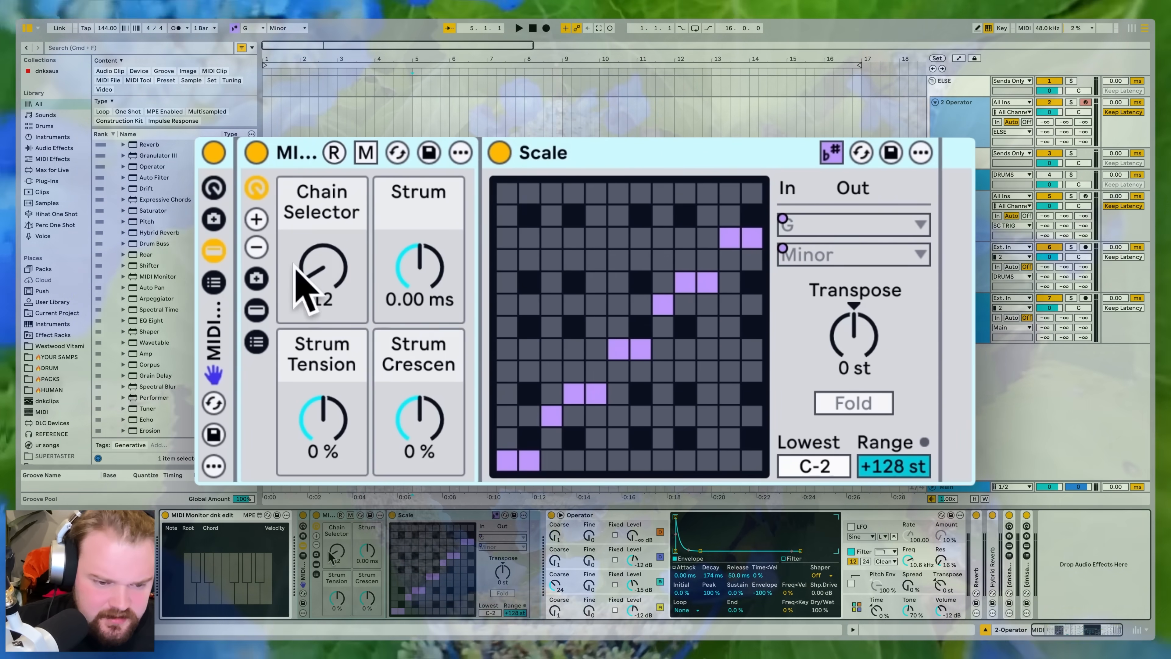
- Try to save the outer MIDI Effect Rack as a User Library preset and set its Strum macro to 30.4 ms
right_click(489, 598)
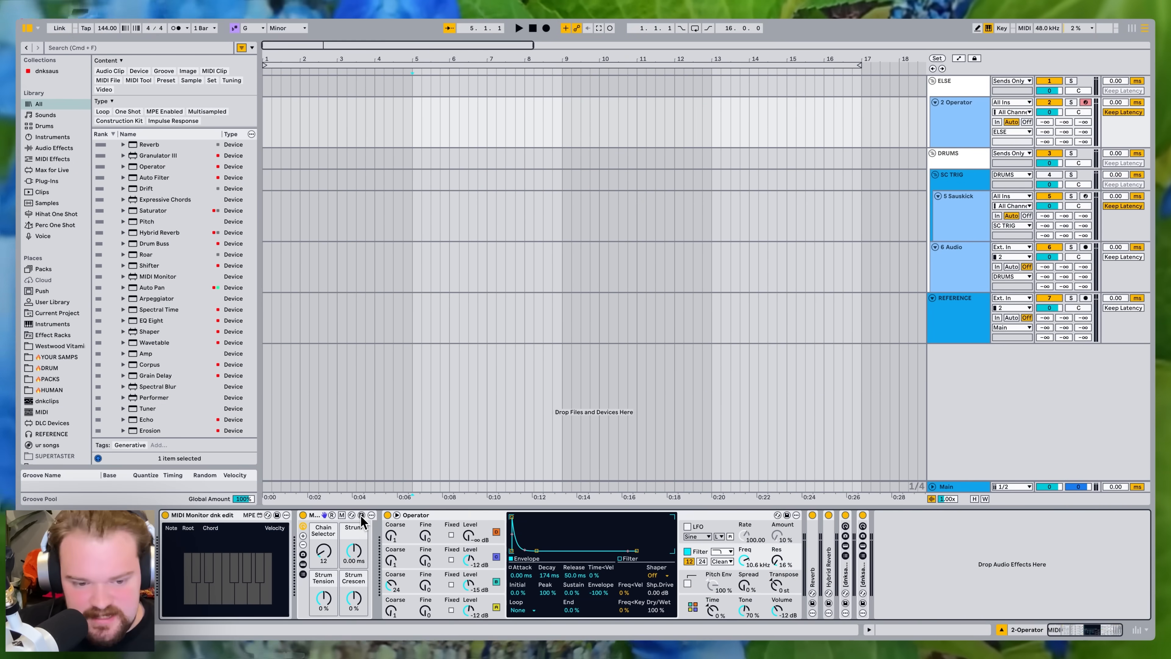
click(361, 516)
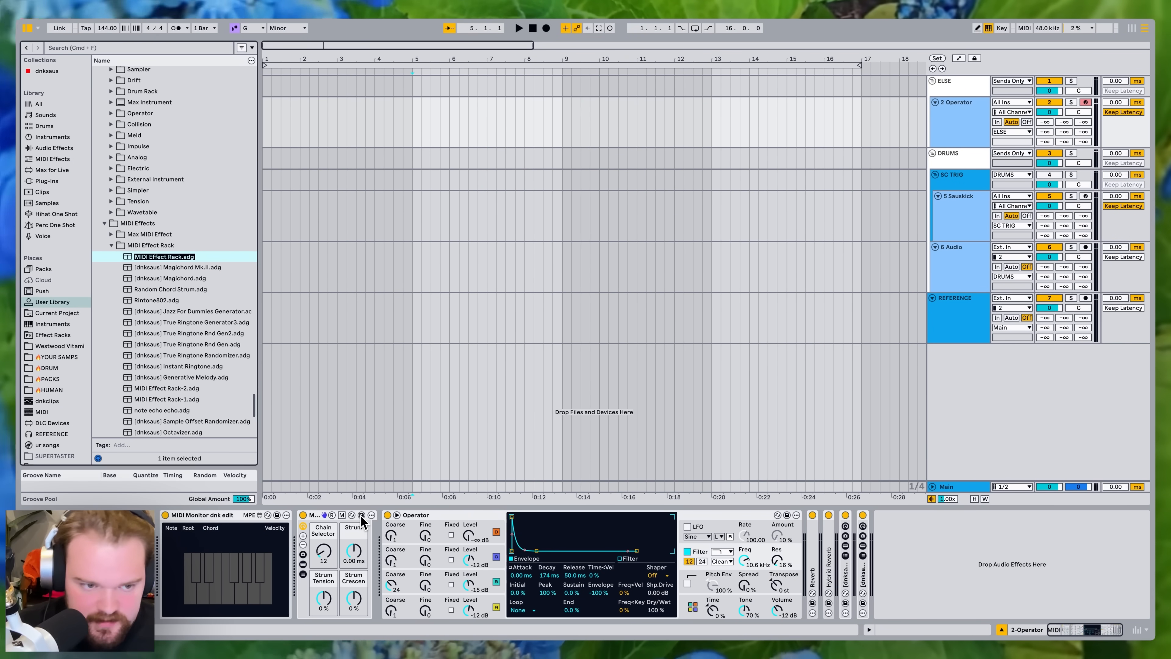
click(493, 136)
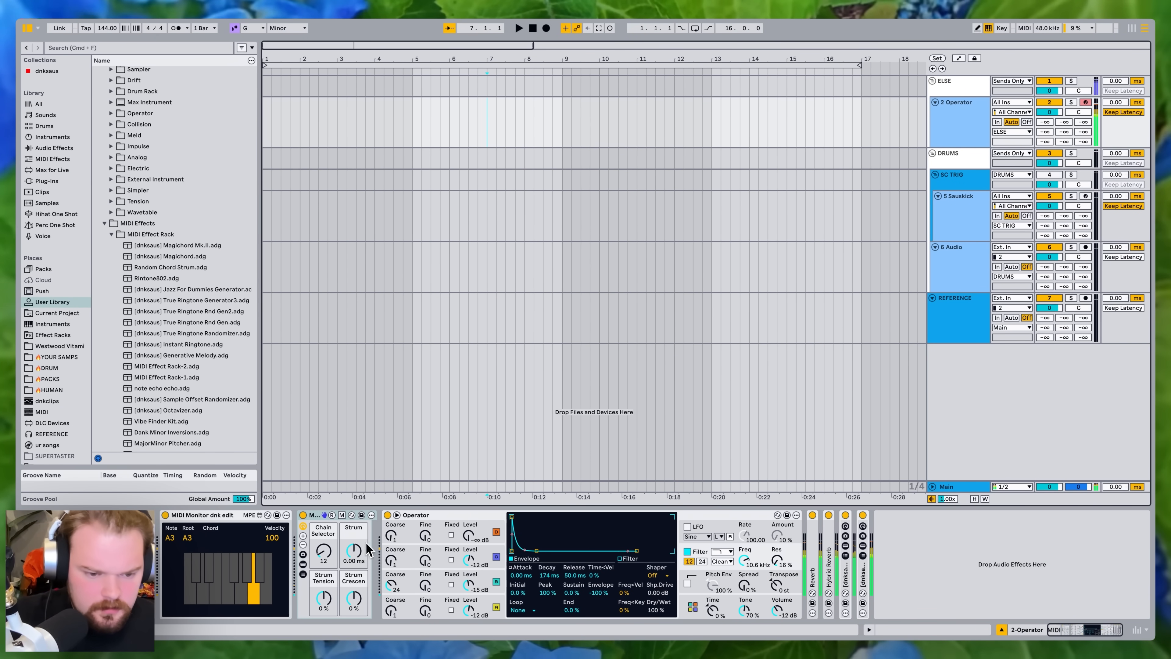
drag(367, 549, 368, 535)
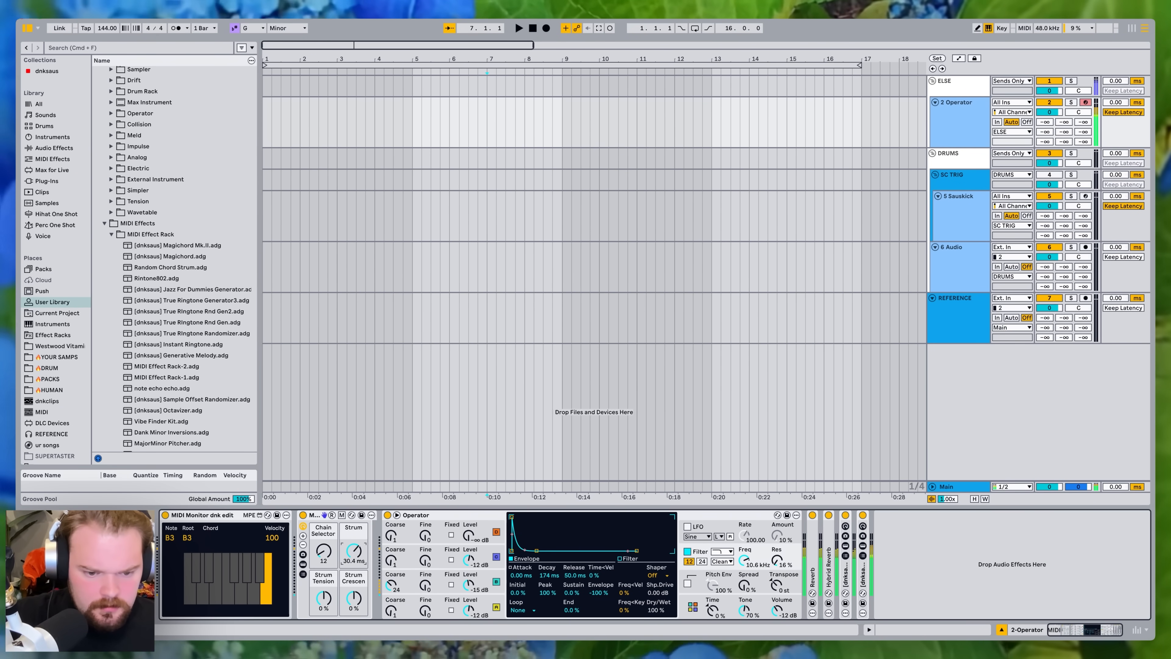
- Add Expression Control before the rack and remotely map its Random source, with 100 % randomness and 1–100 % output, to the Chain Selector macro
key(super+f)
text(expre)
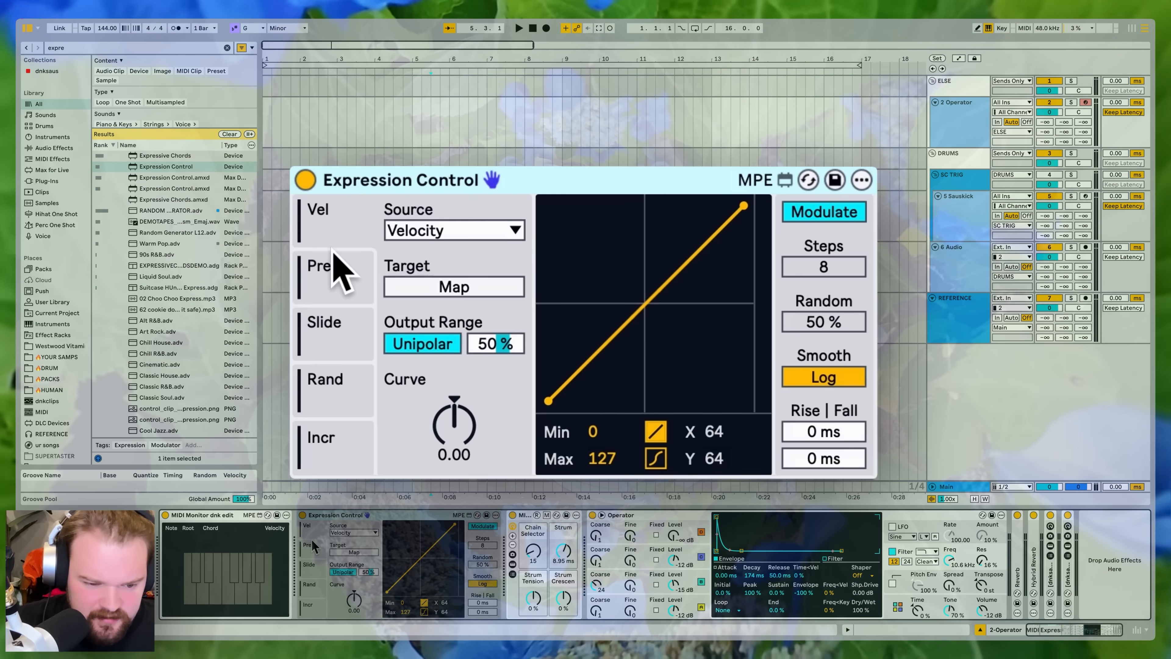
click(313, 587)
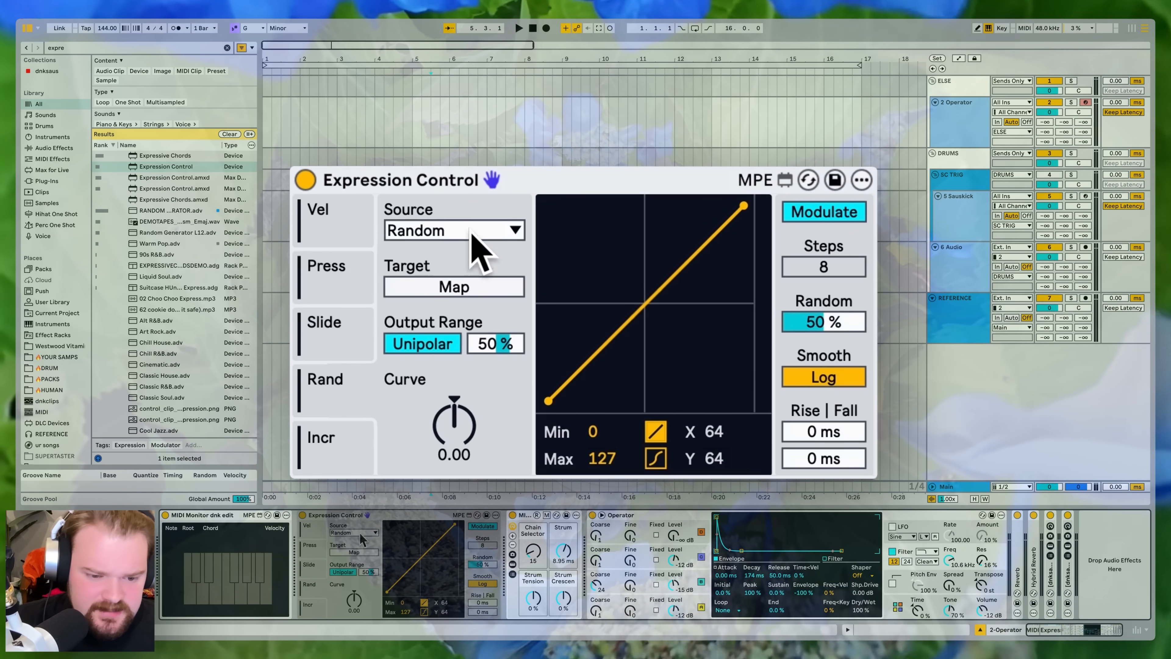
click(474, 525)
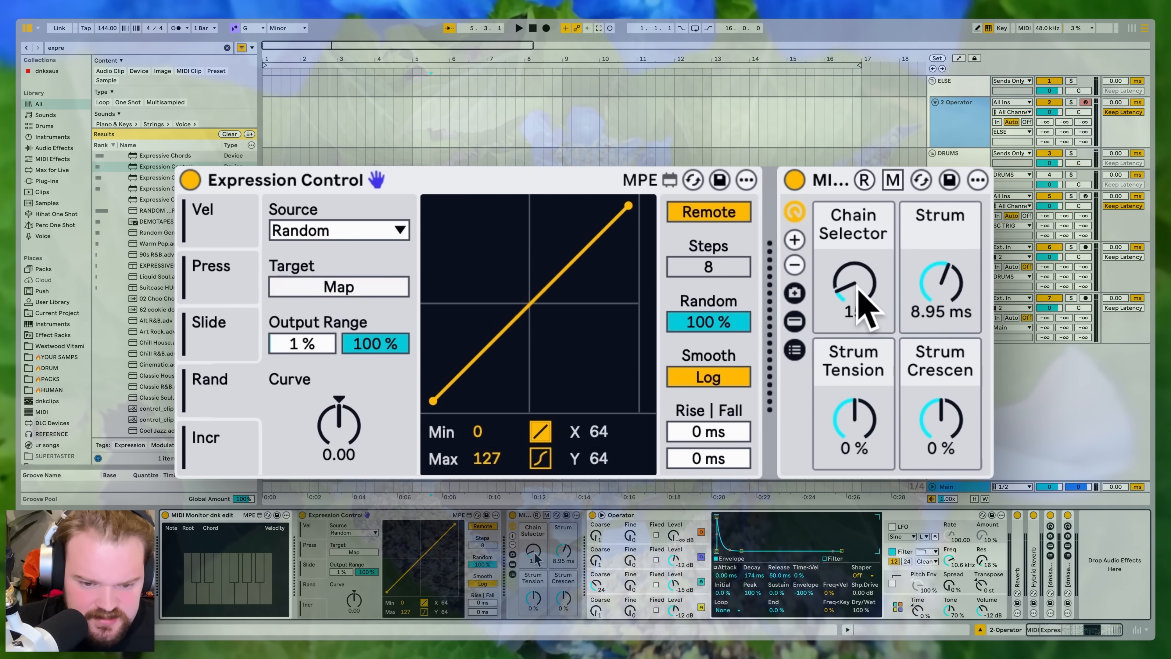
click(535, 552)
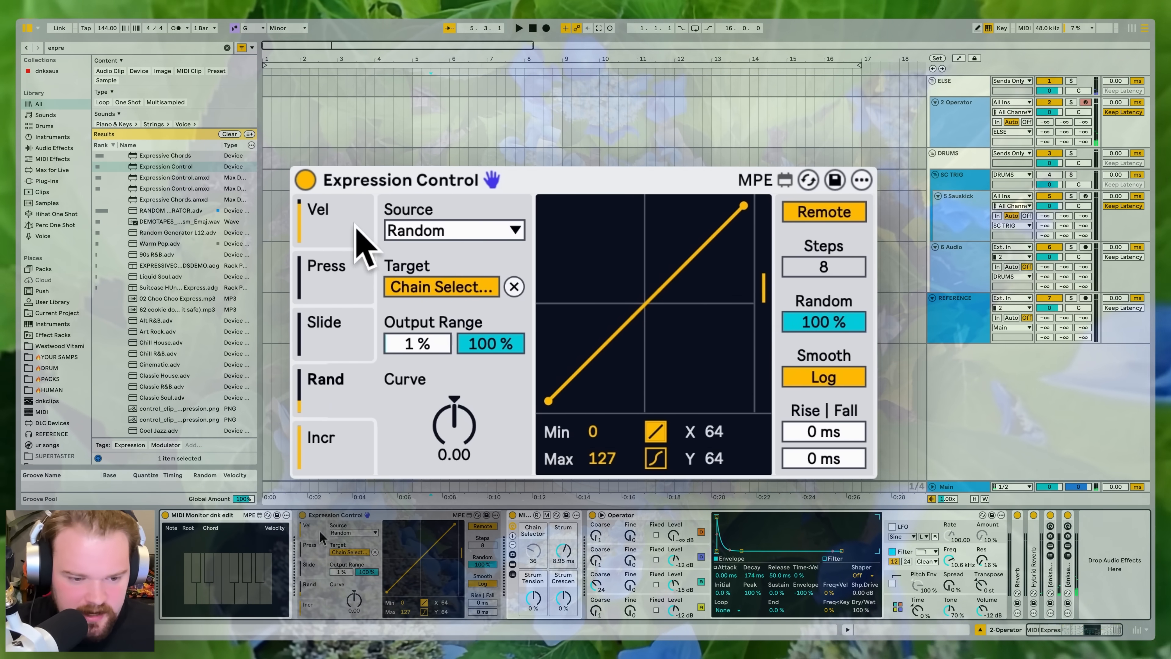
- Change the source of Expression Control's Slide slot to Random and go through its other modulation slots
click(309, 564)
click(350, 533)
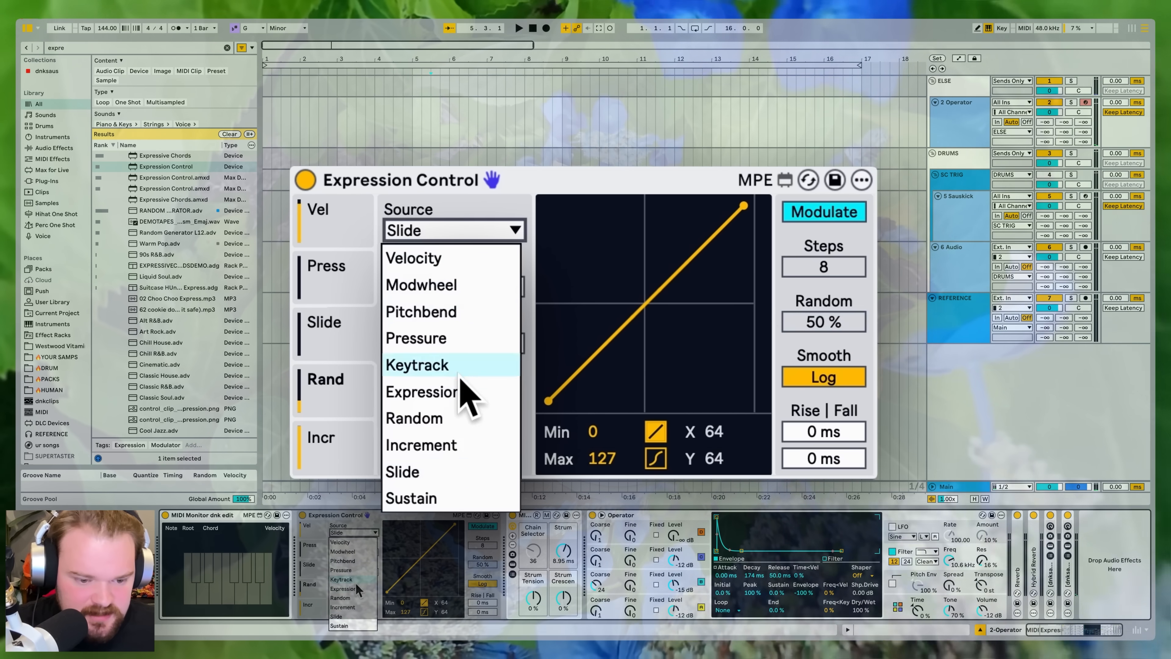
click(357, 597)
click(316, 584)
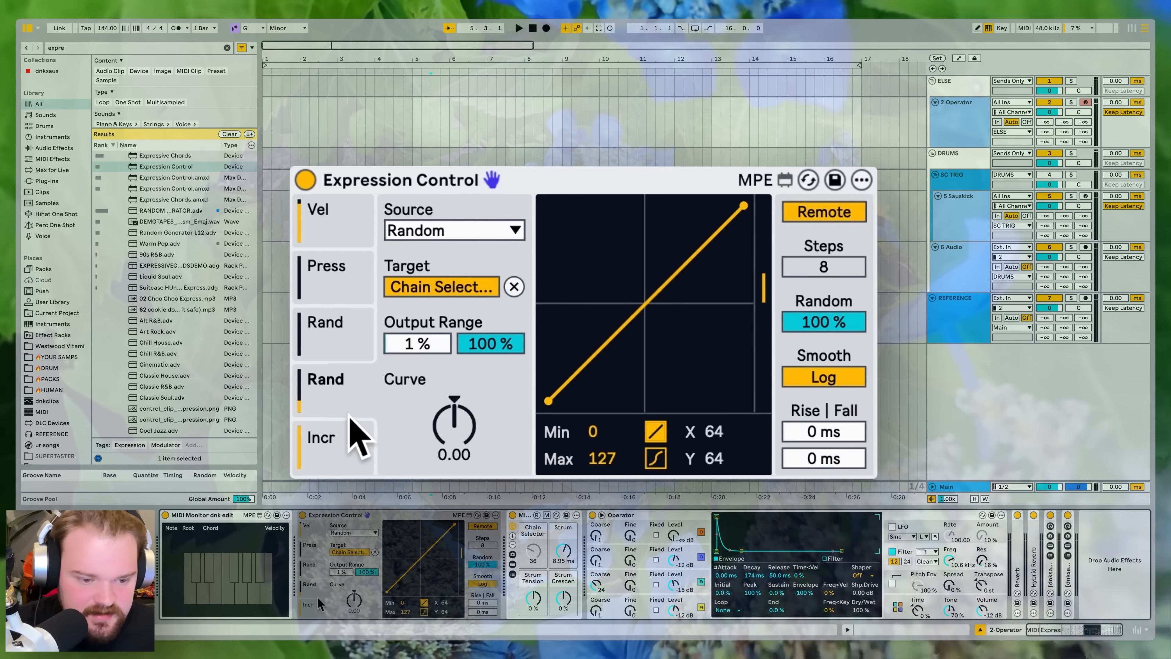
click(314, 544)
click(309, 526)
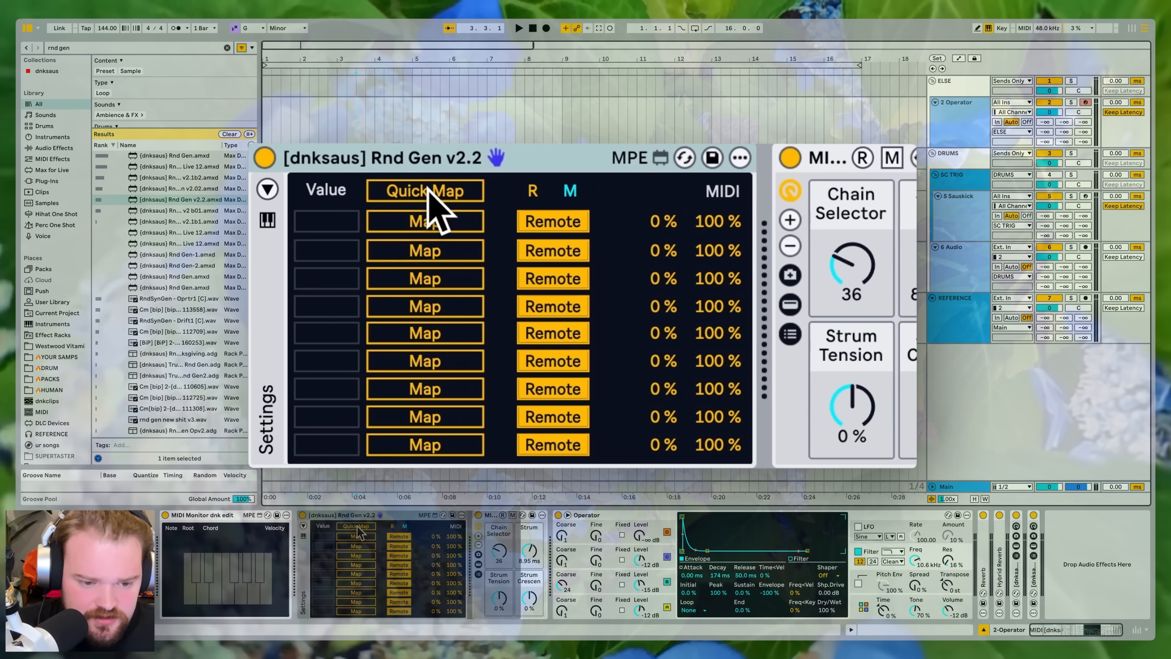
- Quick-map Rnd Gen v2.2 to the rack's Chain Selector, Strum, Strum Tension and Strum Crescendo macros
click(356, 525)
click(501, 552)
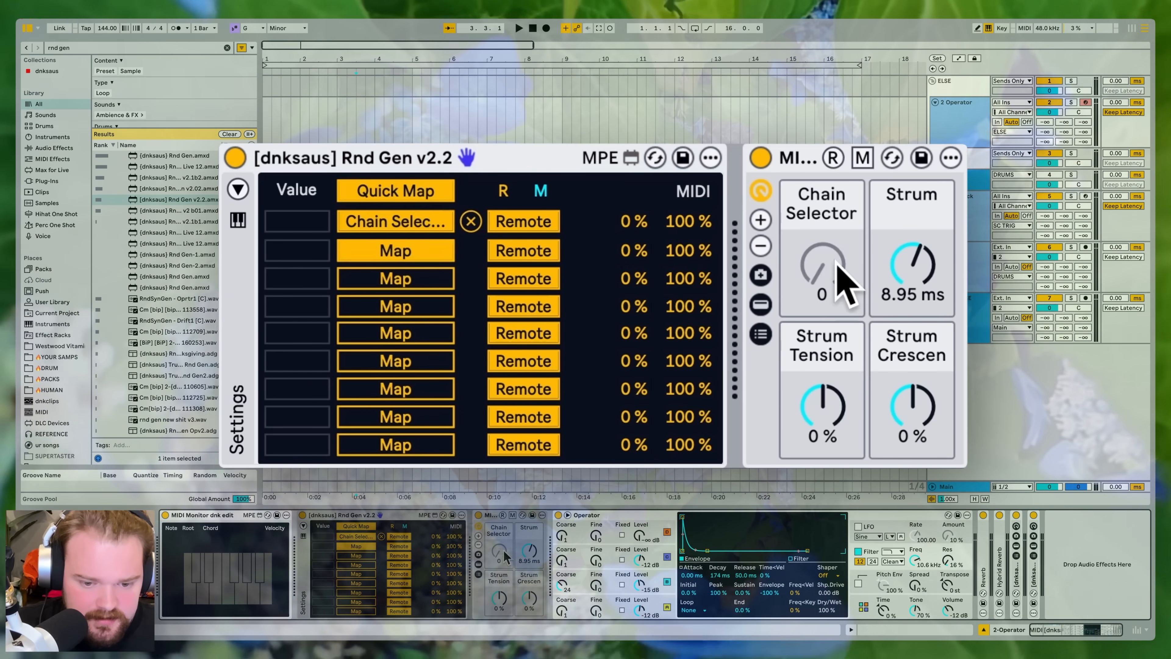
click(528, 551)
click(503, 577)
click(528, 598)
click(369, 526)
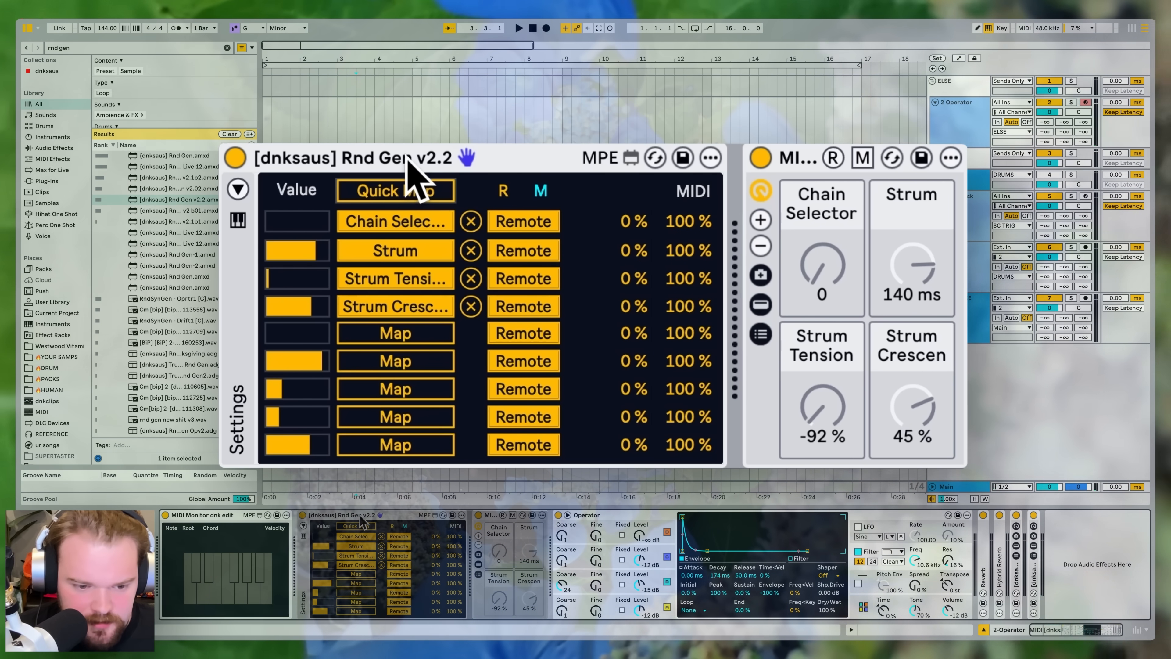
- Switch Rnd Gen's Strum mapping to bipolar modulation with an amount of 24 % and play notes to audition it
click(526, 252)
mouse_move(637, 254)
mouse_down()
mouse_move(637, 278)
mouse_move(637, 266)
mouse_up()
key(d)
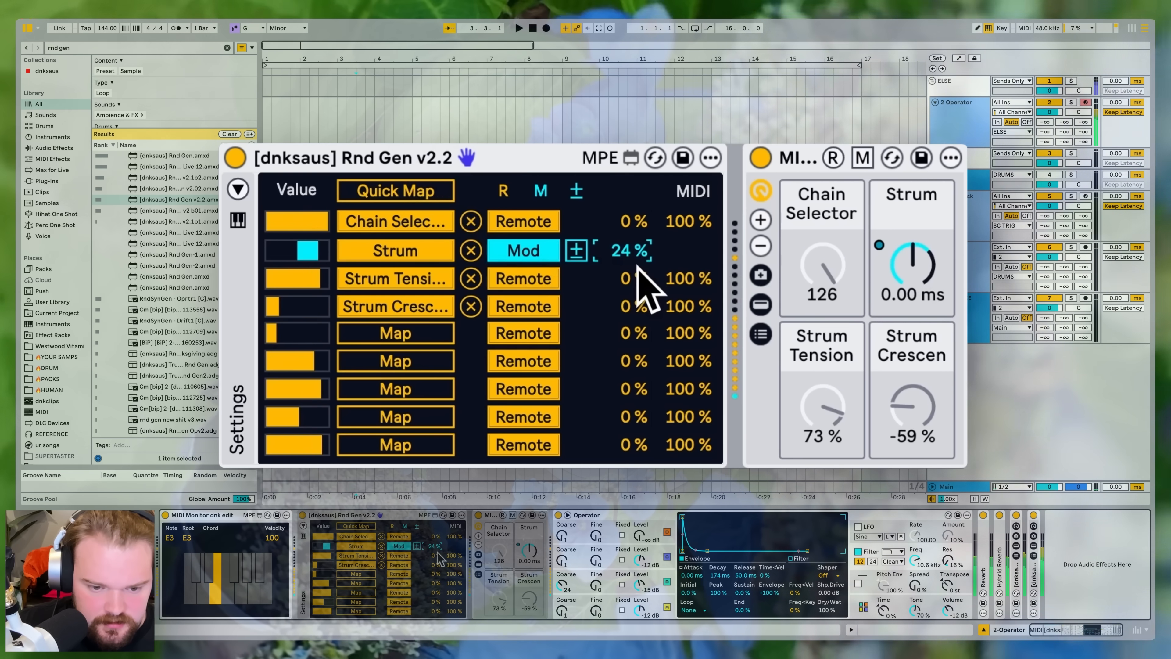
key(f)
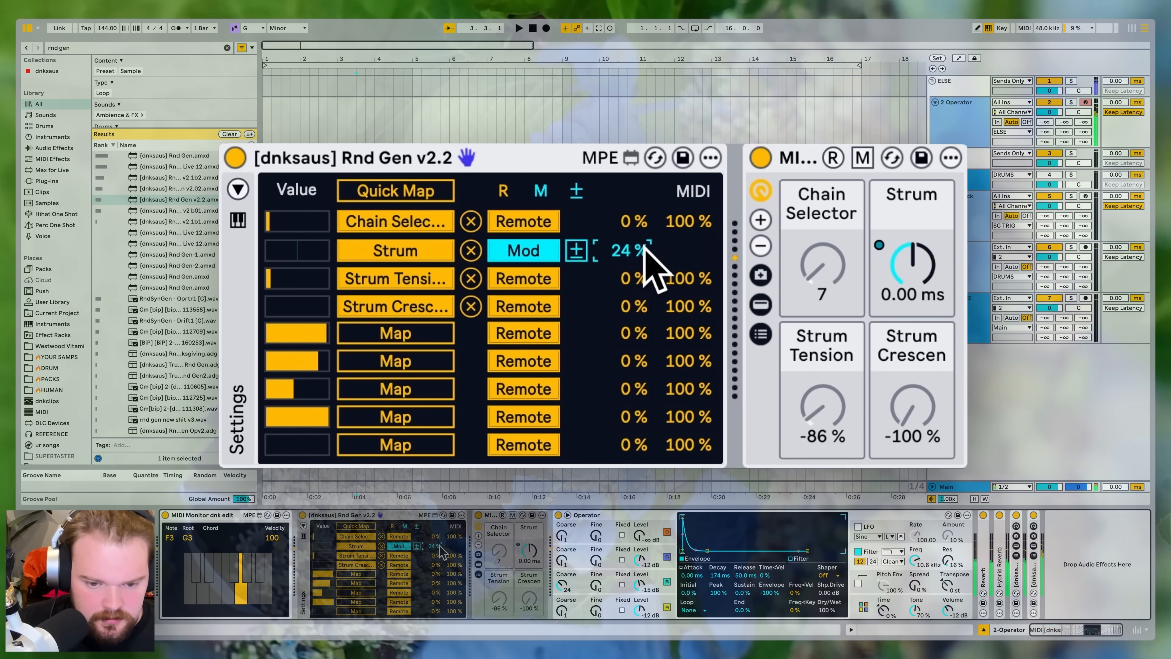
key(f)
key(d)
- Raise the Strum modulation amount to 36 % and audition the randomized chords with several notes
drag(644, 245, 644, 240)
key(s)
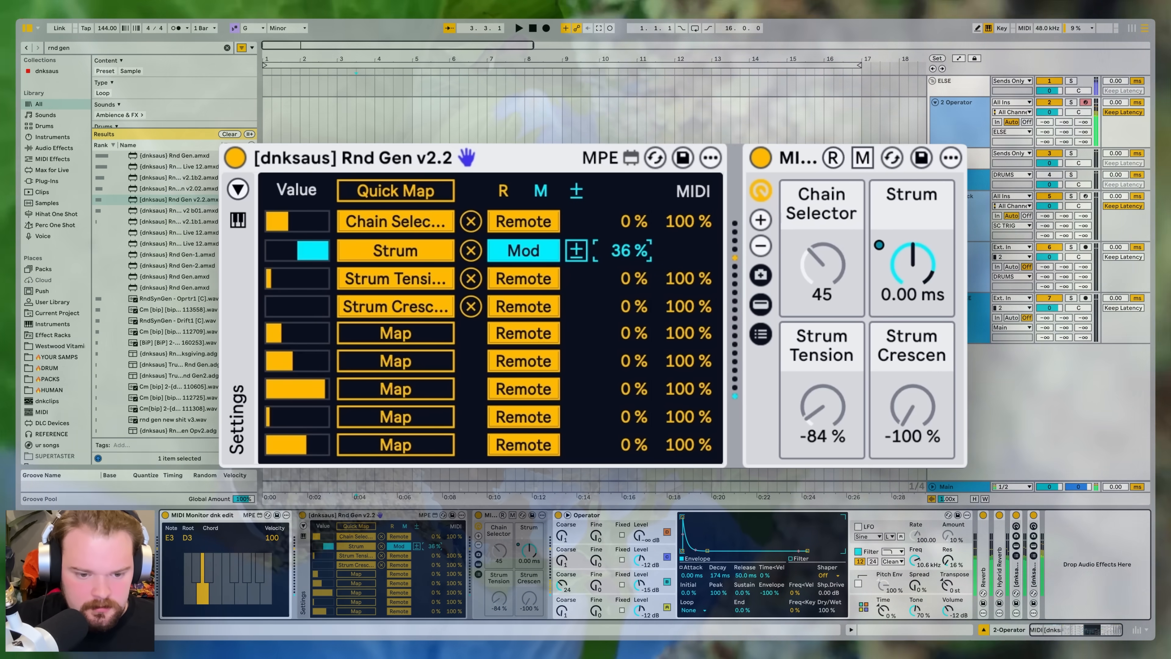
key(d)
key(f)
key(h)
key(g)
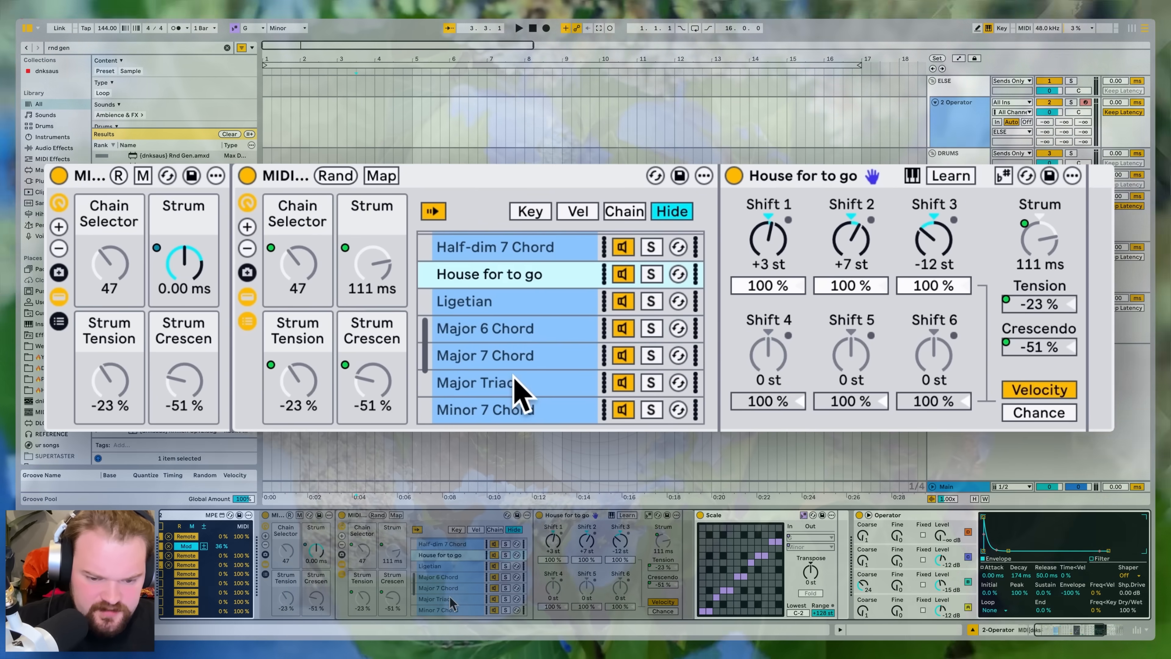
- Look through the nested rack's chord chains from Ligetian to Minor 7 Chord and select all chains to review their zones
click(446, 567)
click(445, 577)
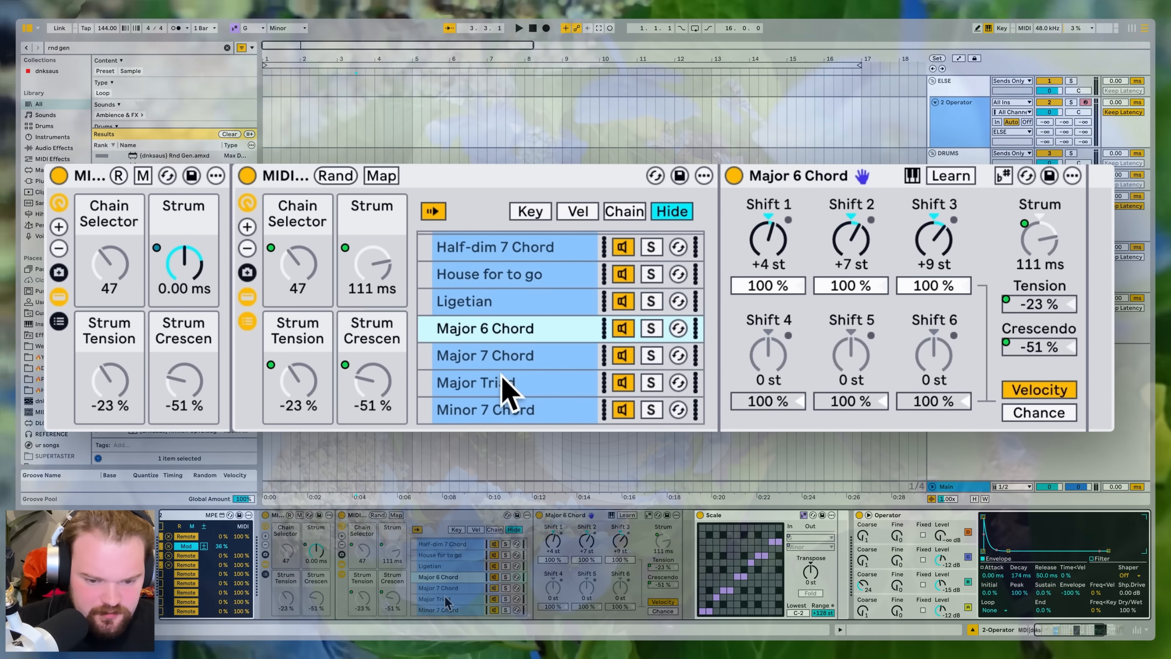
click(445, 597)
click(444, 608)
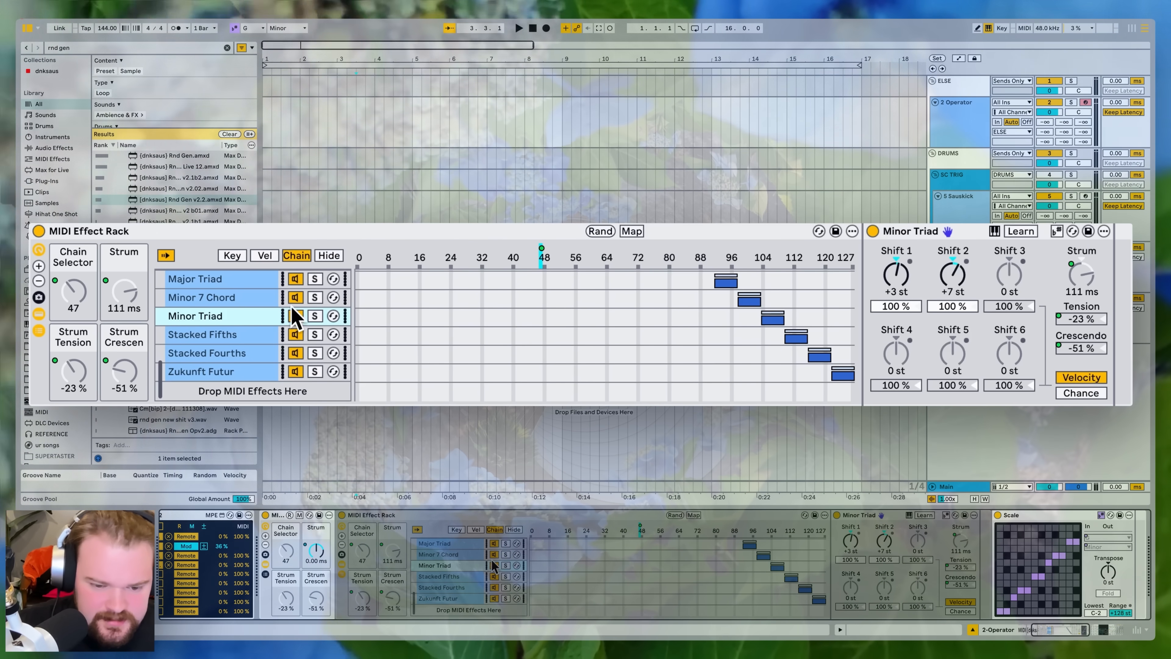
key(super+a)
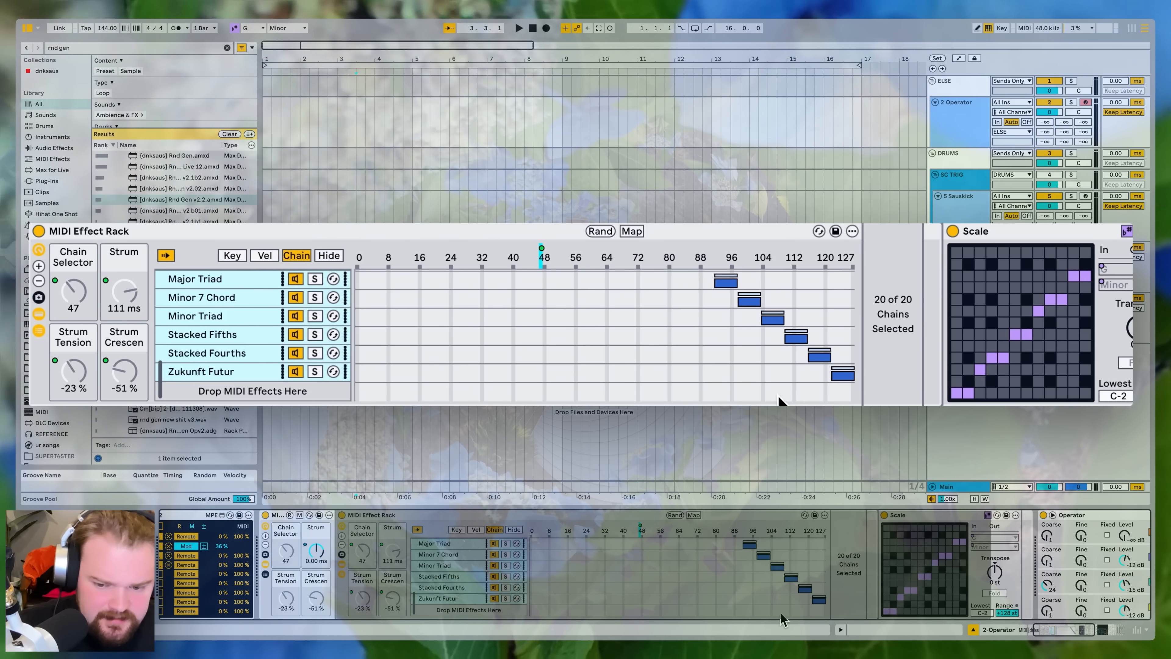
scroll(570, 367, up, 10)
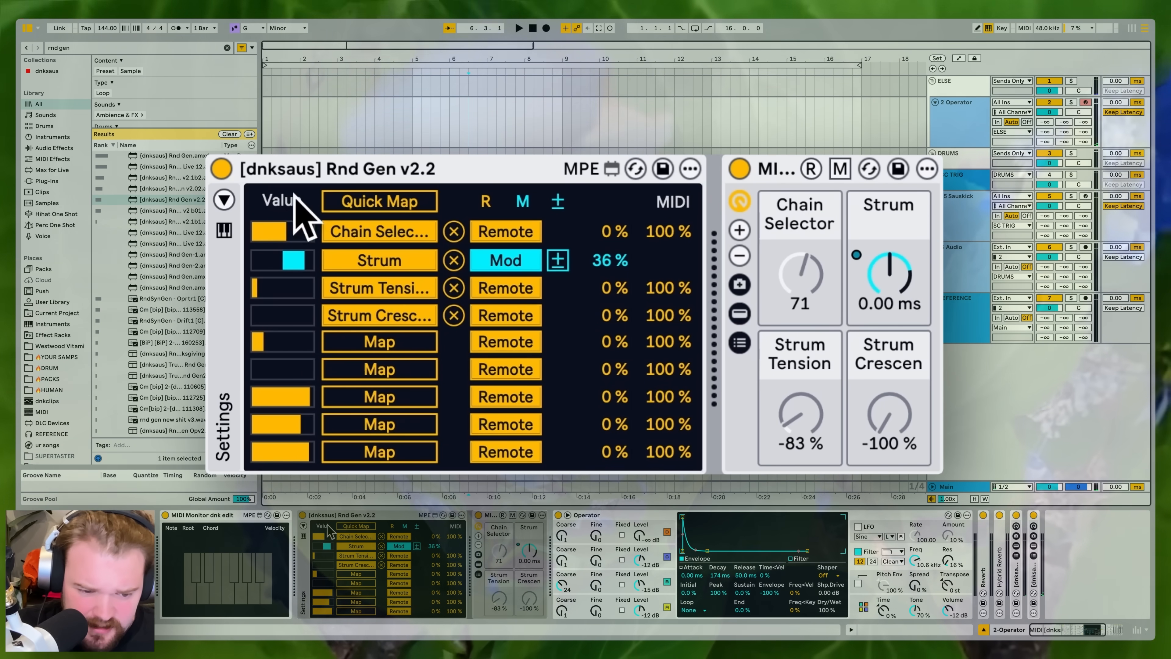
- Open Rnd Gen's settings and randomize the mapped macros several times in Manual mode
click(224, 203)
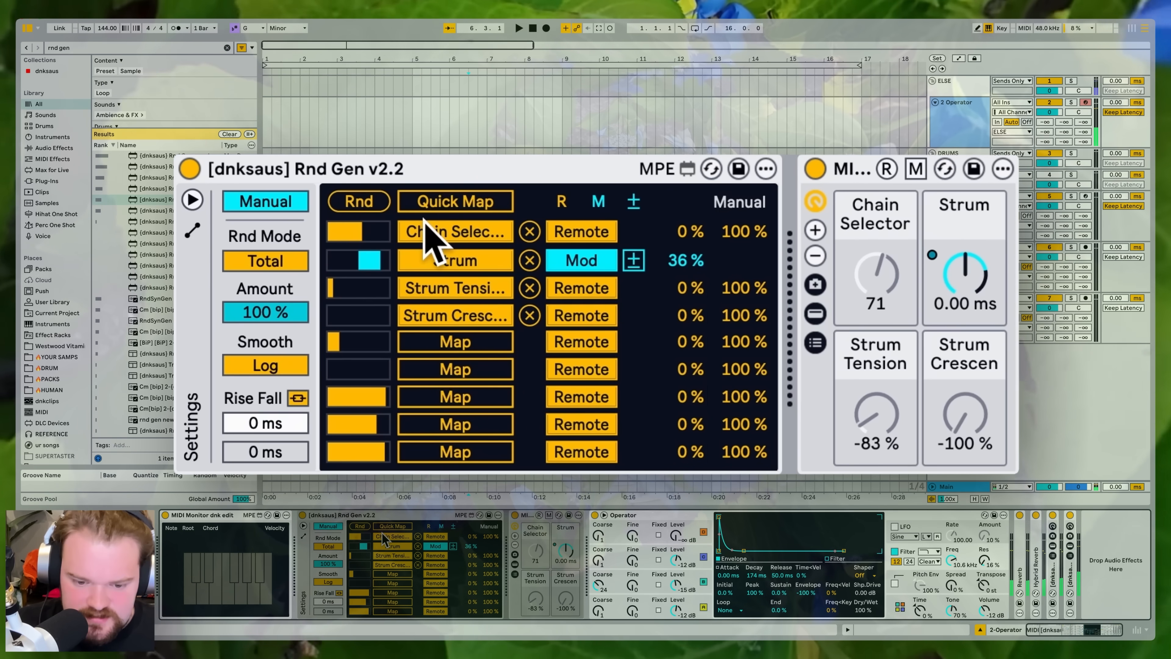
click(379, 201)
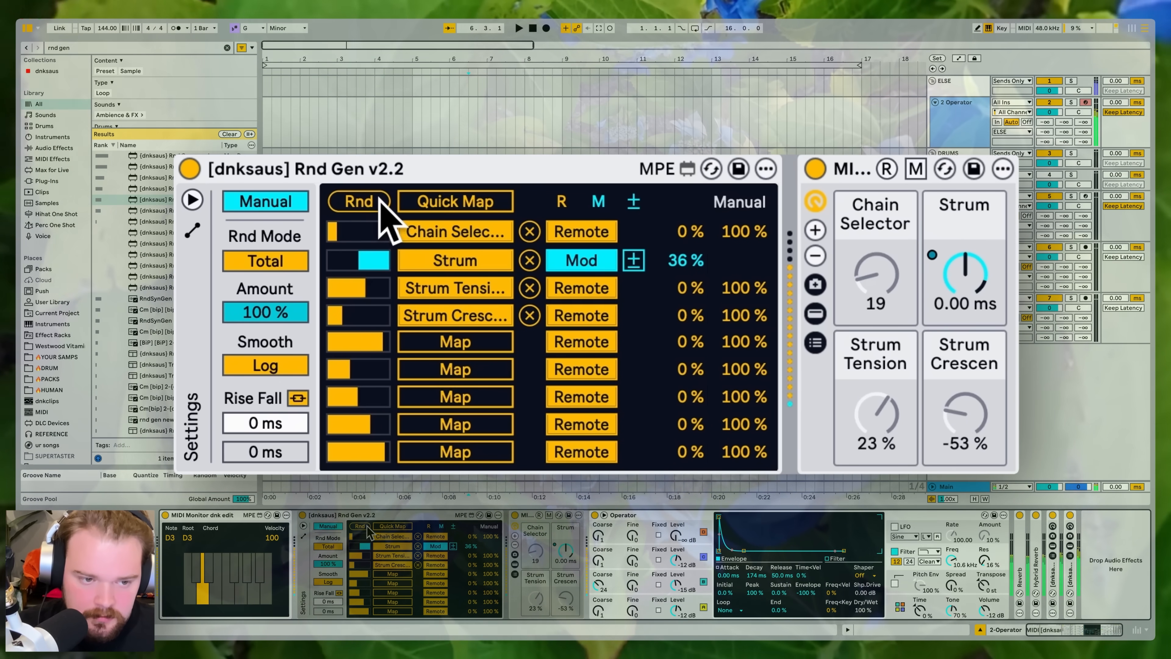
click(379, 202)
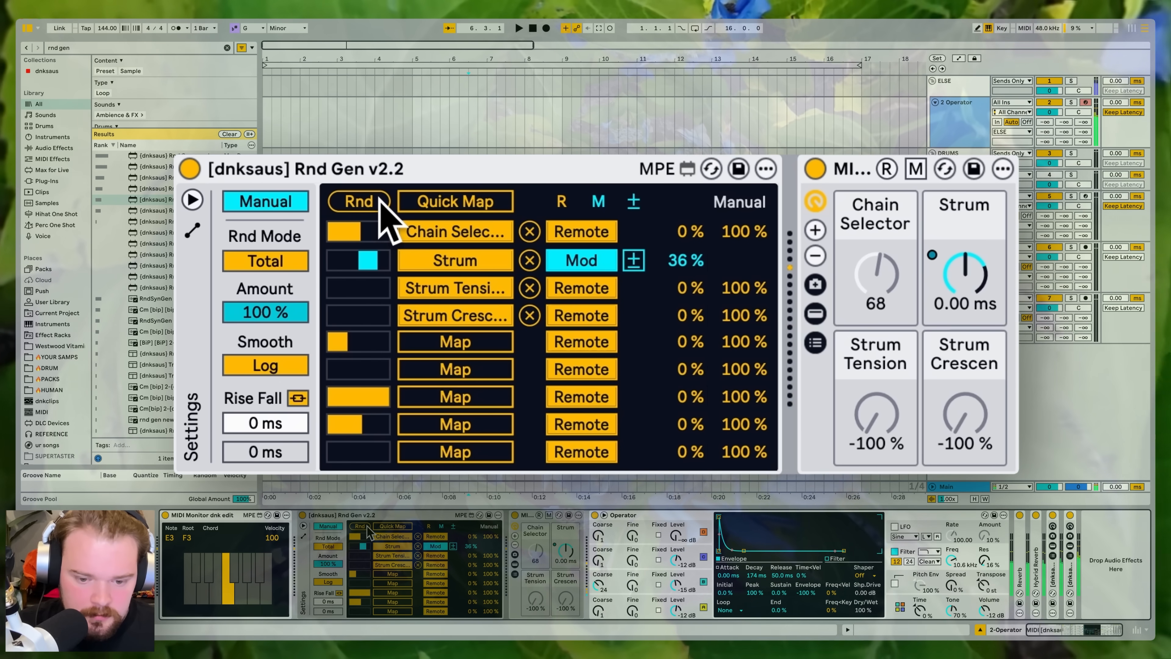
click(379, 202)
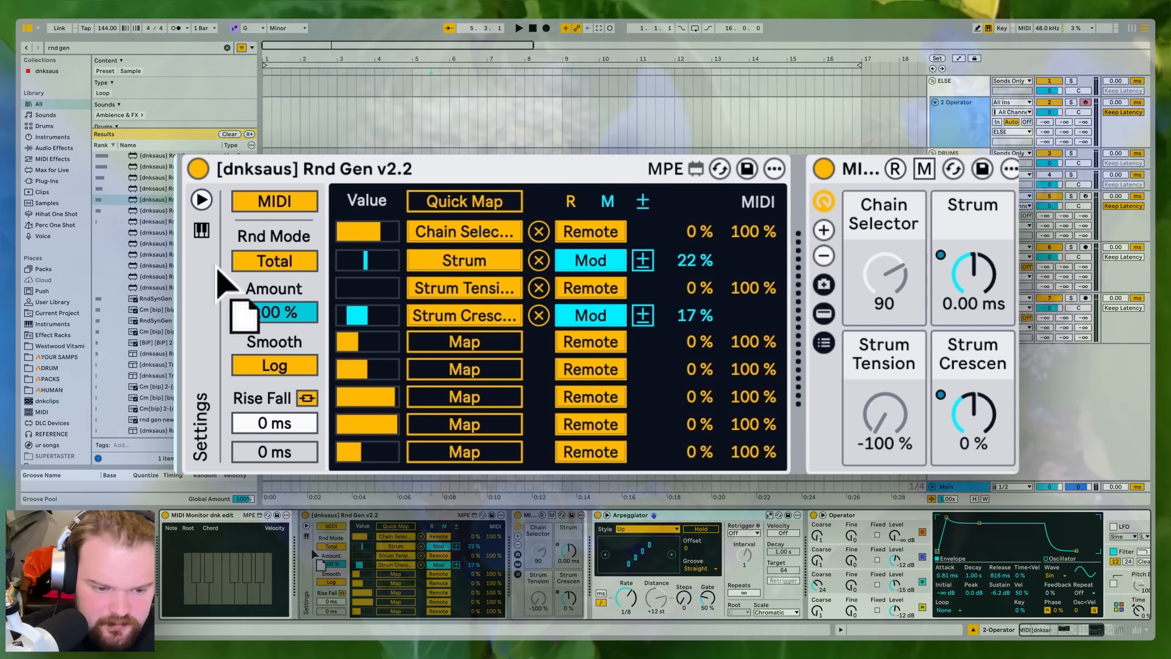
- Move the Arpeggiator in front of Rnd Gen and set its Rate to 1/4
drag(311, 548, 298, 545)
drag(329, 599, 328, 589)
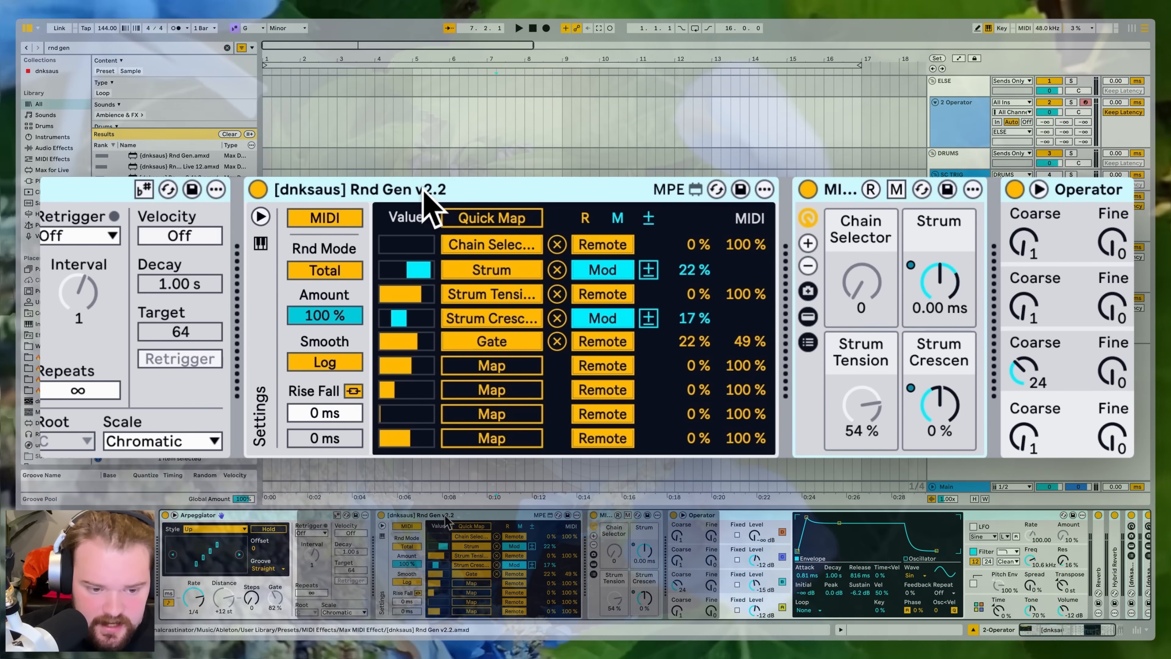
- Group the Arpeggiator and the devices following it into an Instrument Rack
key(super+g)
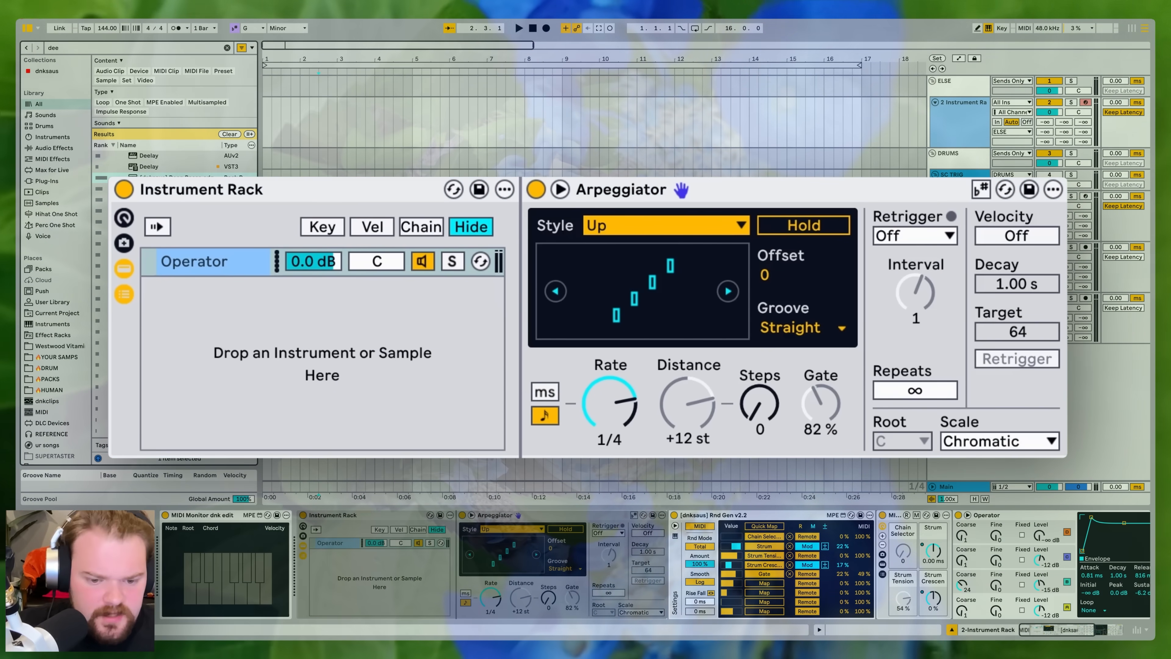
- Add the {dnksaus} De... preset to the Instrument Rack as a second chain and place dnksaus Bass Lock v0.16 in front of it
drag(152, 177, 295, 422)
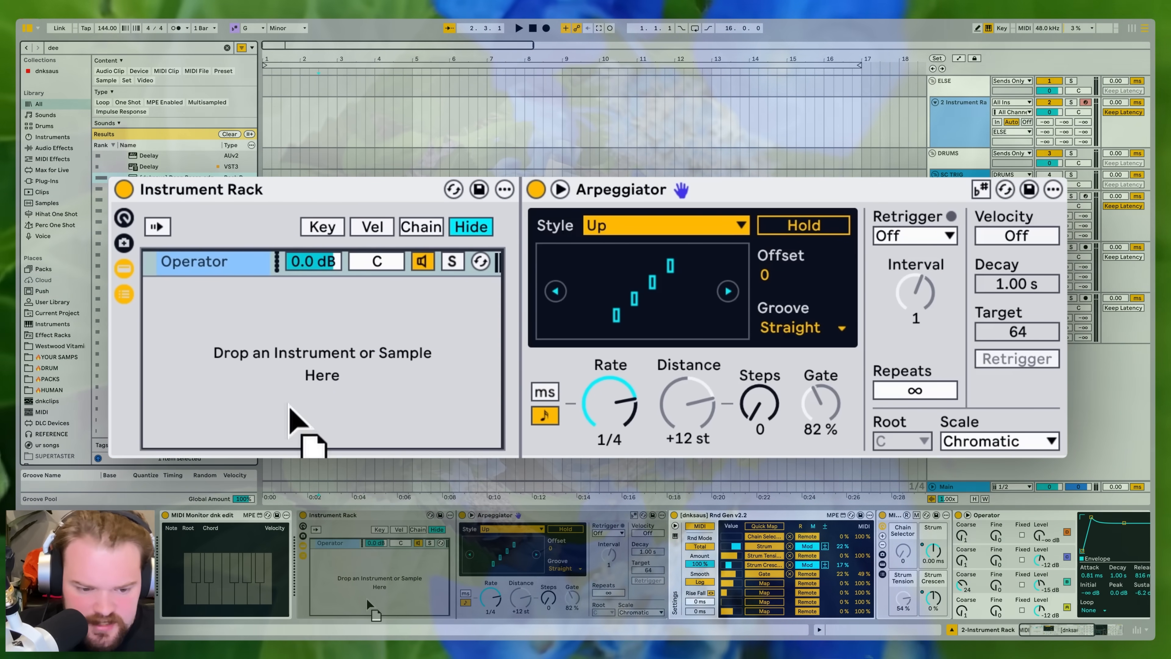
drag(368, 602, 412, 588)
drag(175, 156, 520, 561)
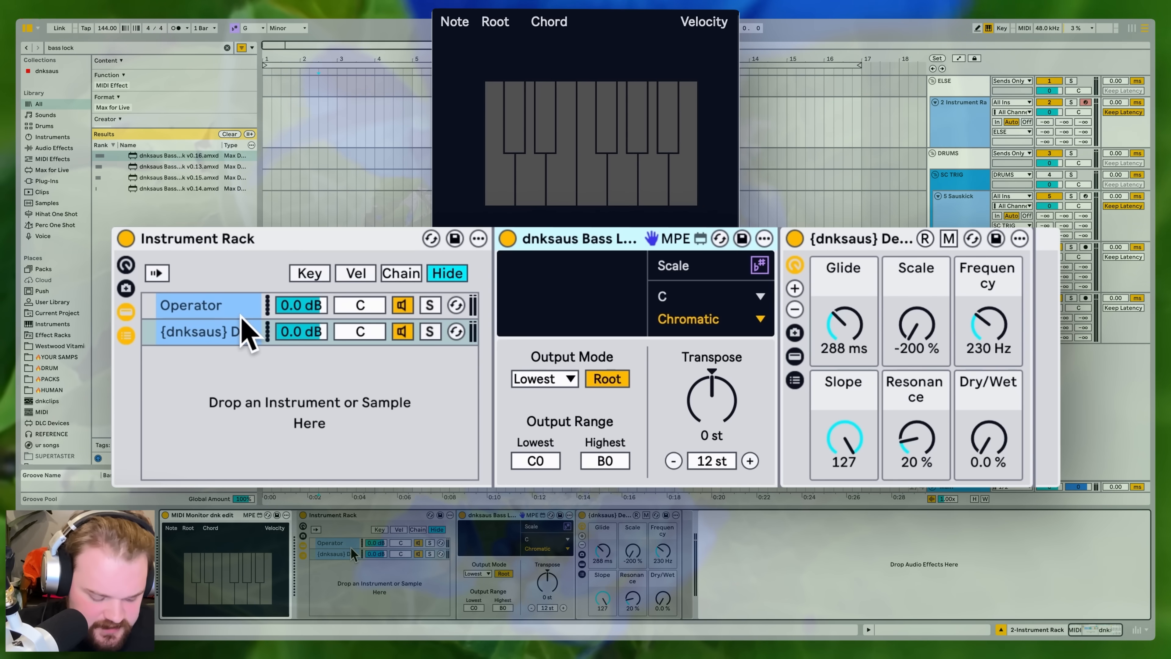
- Play several single notes and chords through the Operator and bass chains to audition Bass Lock's output
key(g)
key(h)
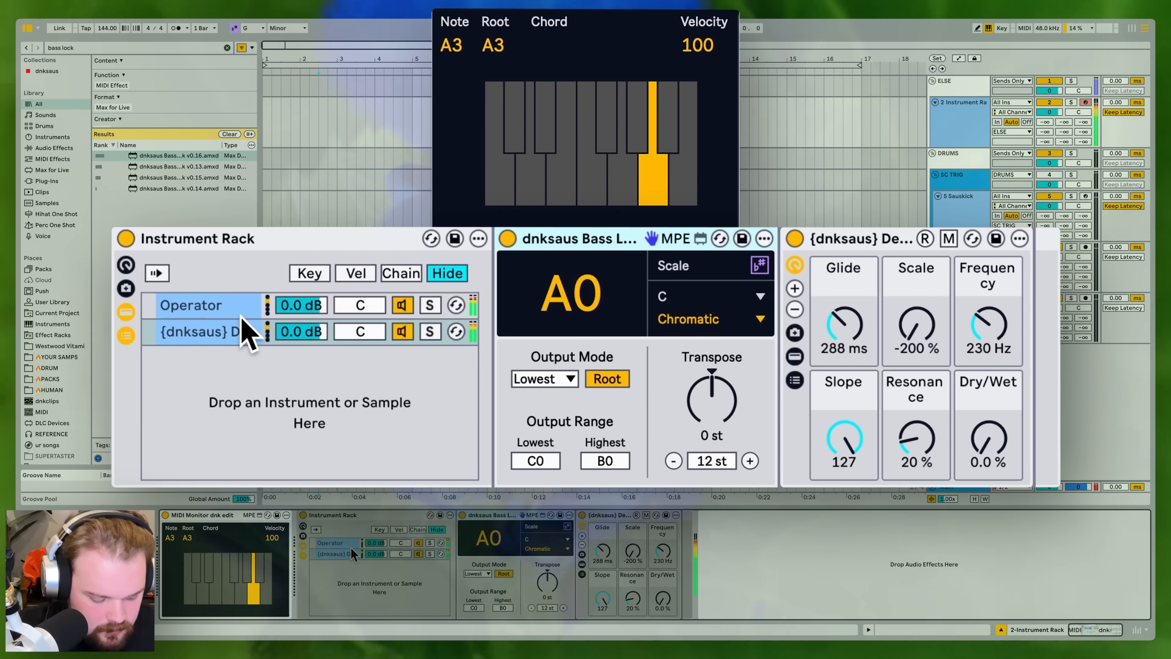
key(s)
key(e)
key(a)
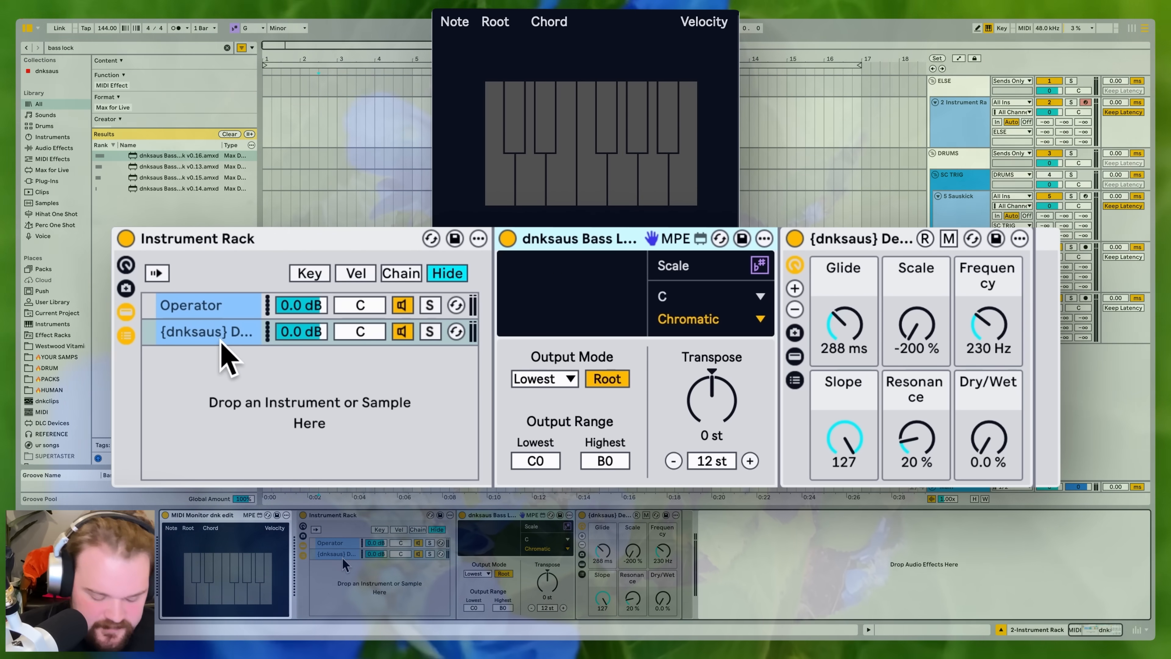
key(g)
key(h)
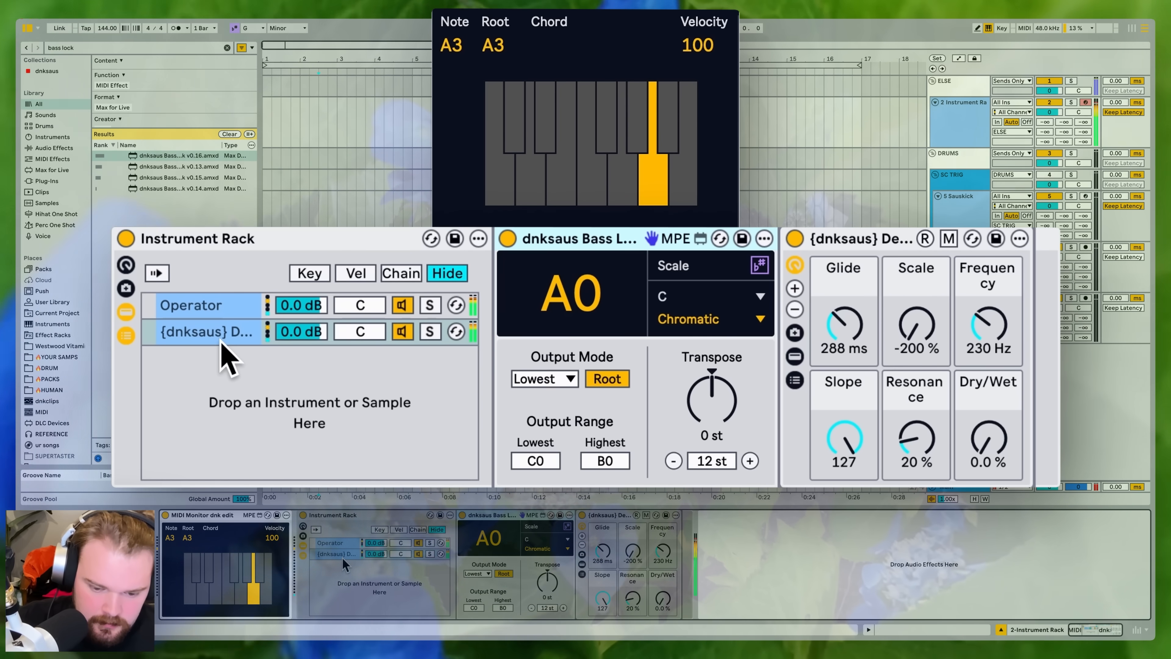
key(s)
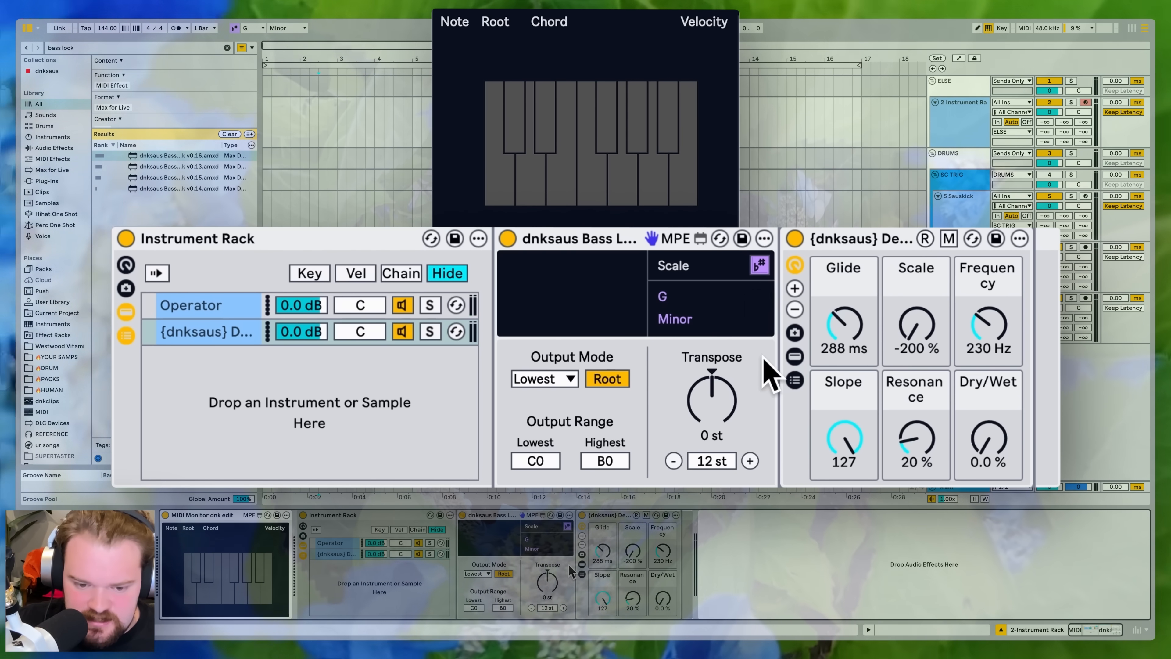
- Make Bass Lock follow the G Minor scale and play chords through both chains
key(s)
key(g)
key(j)
key(d)
key(h)
key(k)
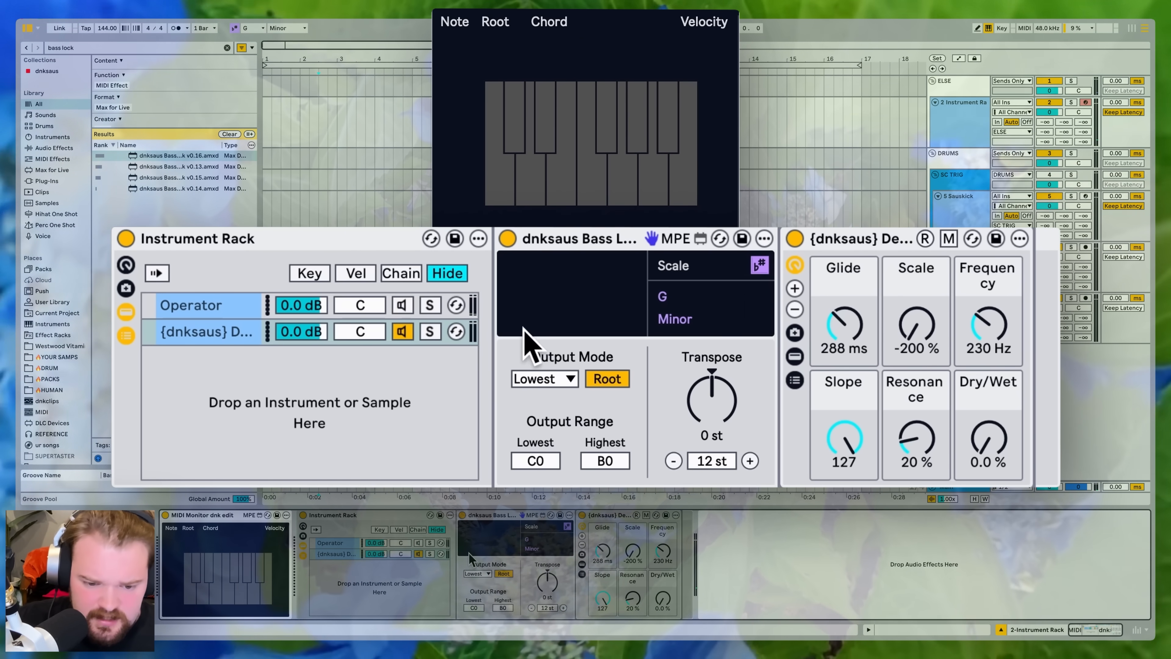
- Mute the Operator chain and play varied chords and notes to check the root notes Bass Lock outputs
key(s)
key(f)
key(h)
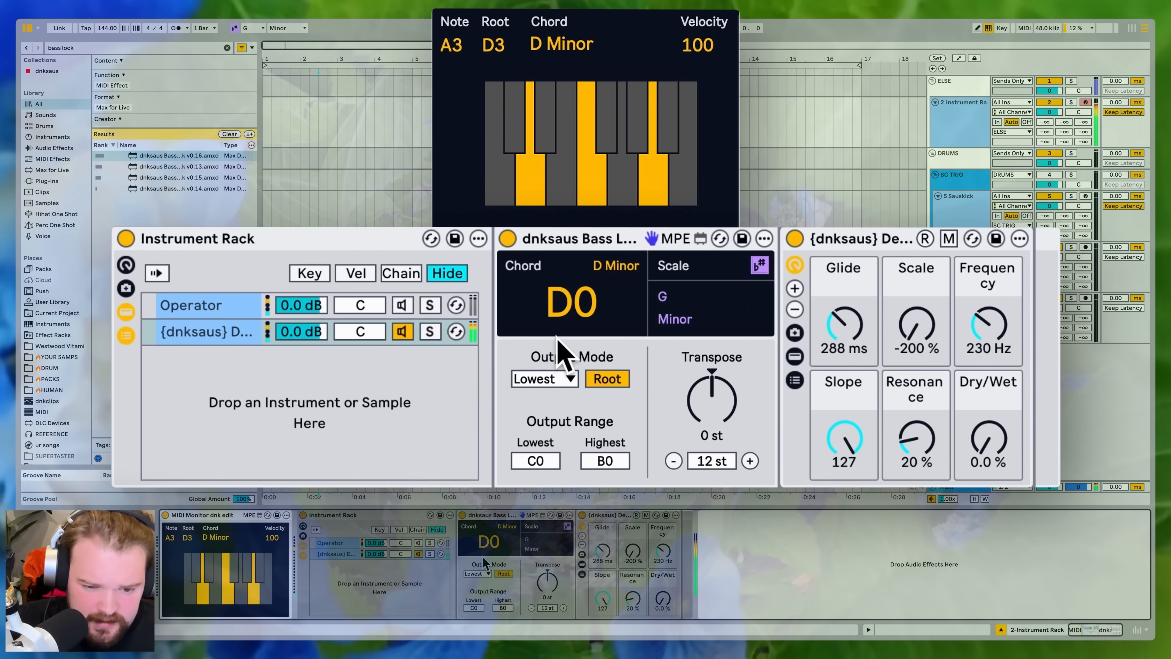
key(d)
key(g)
key(j)
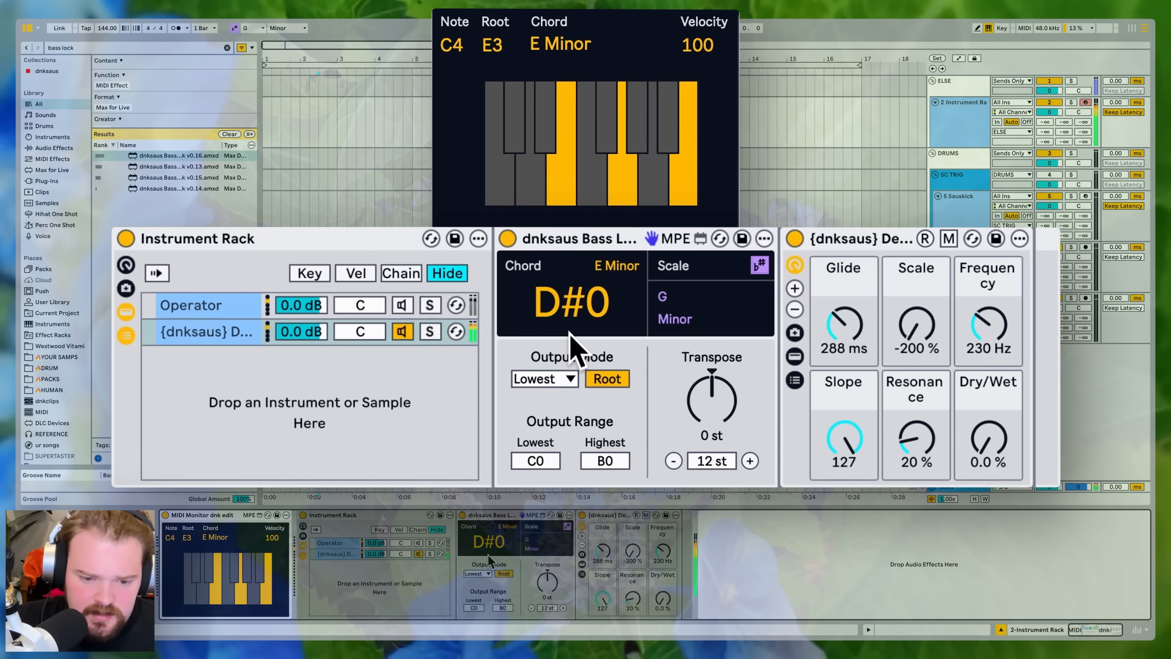
key(g)
key(j)
key(d)
key(f)
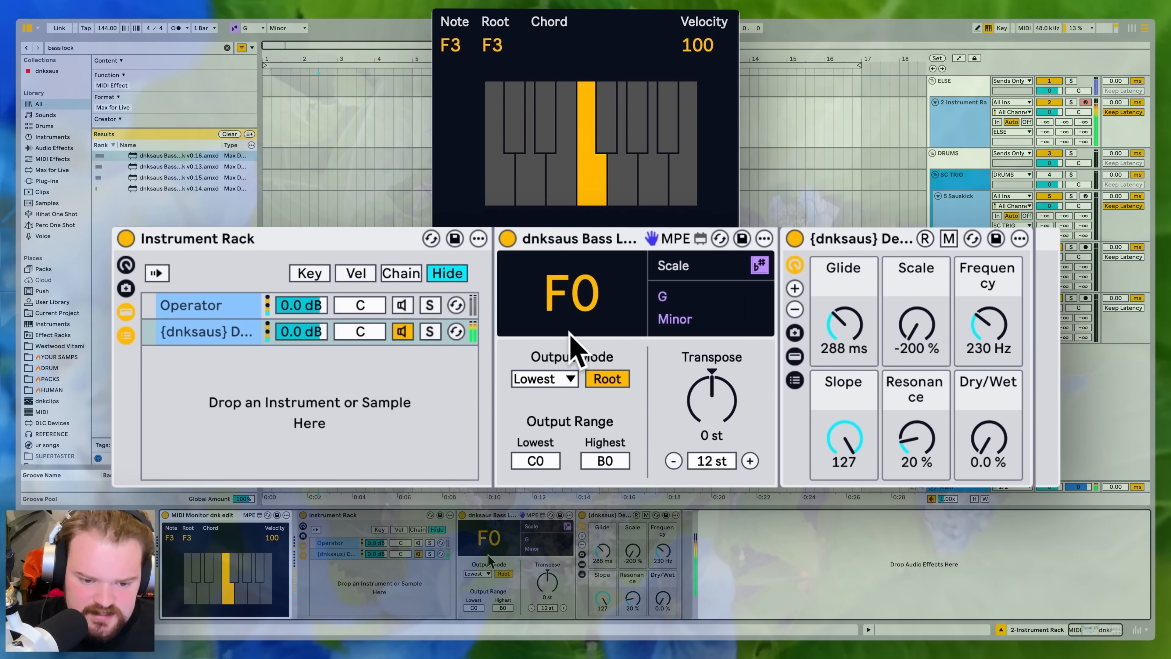
key(k)
key(j)
key(s)
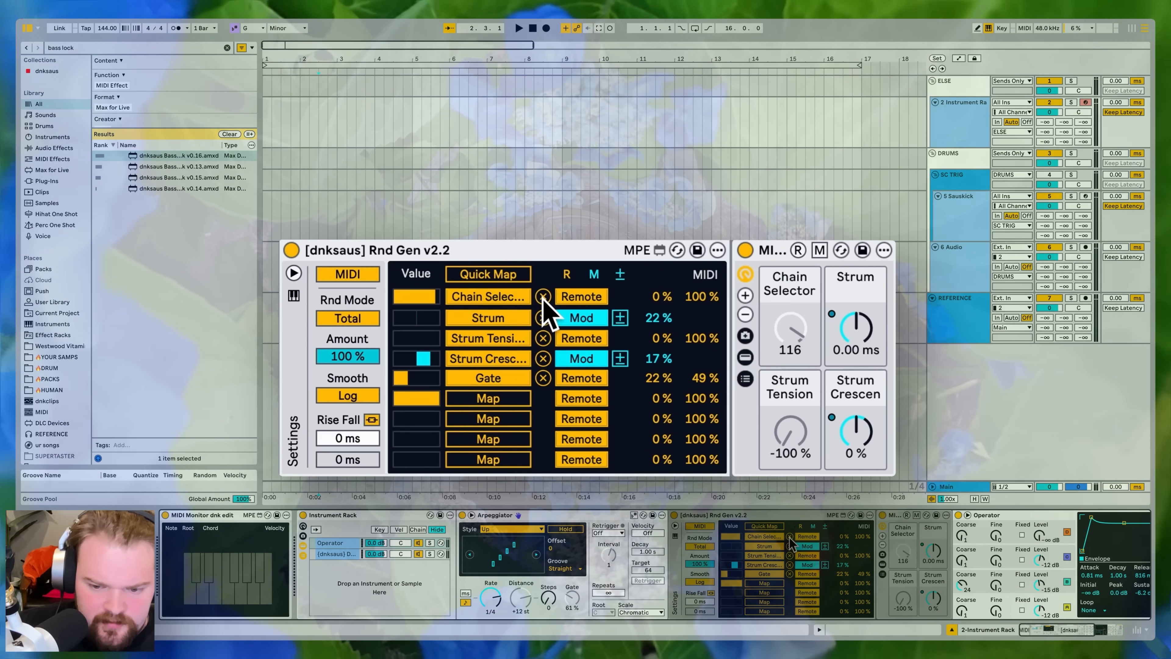
- Move control of the chord rack's Chain Selector from Rnd Gen to the outer Instrument Rack's first macro and keep only that macro
click(544, 297)
right_click(787, 323)
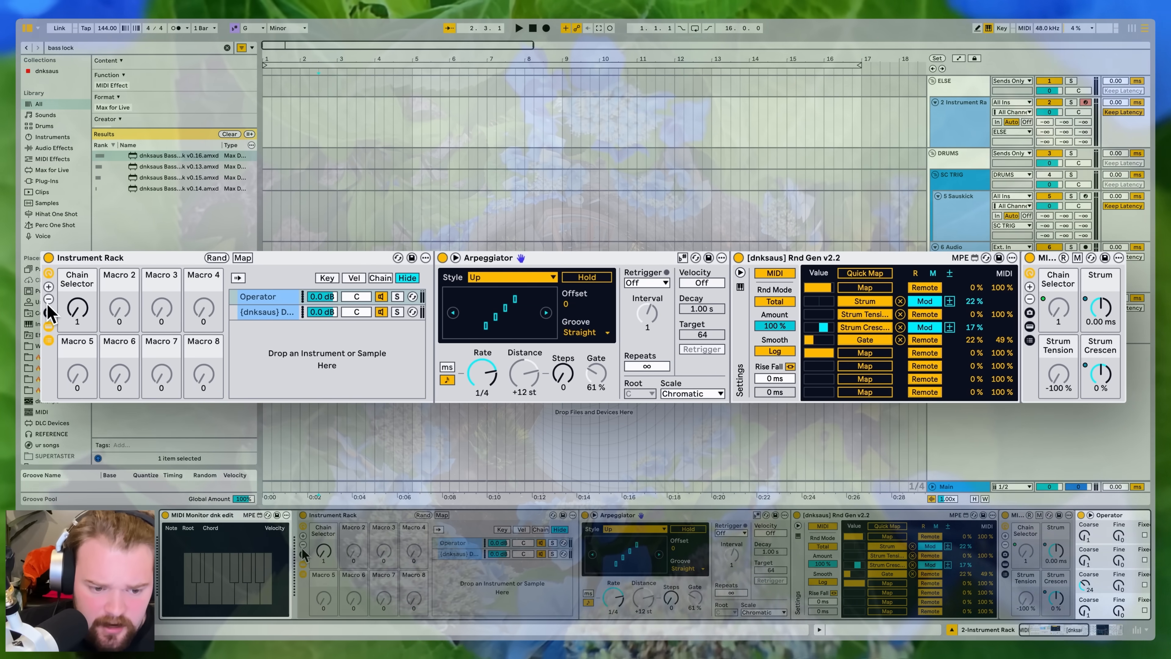
click(92, 300)
click(91, 300)
click(91, 300)
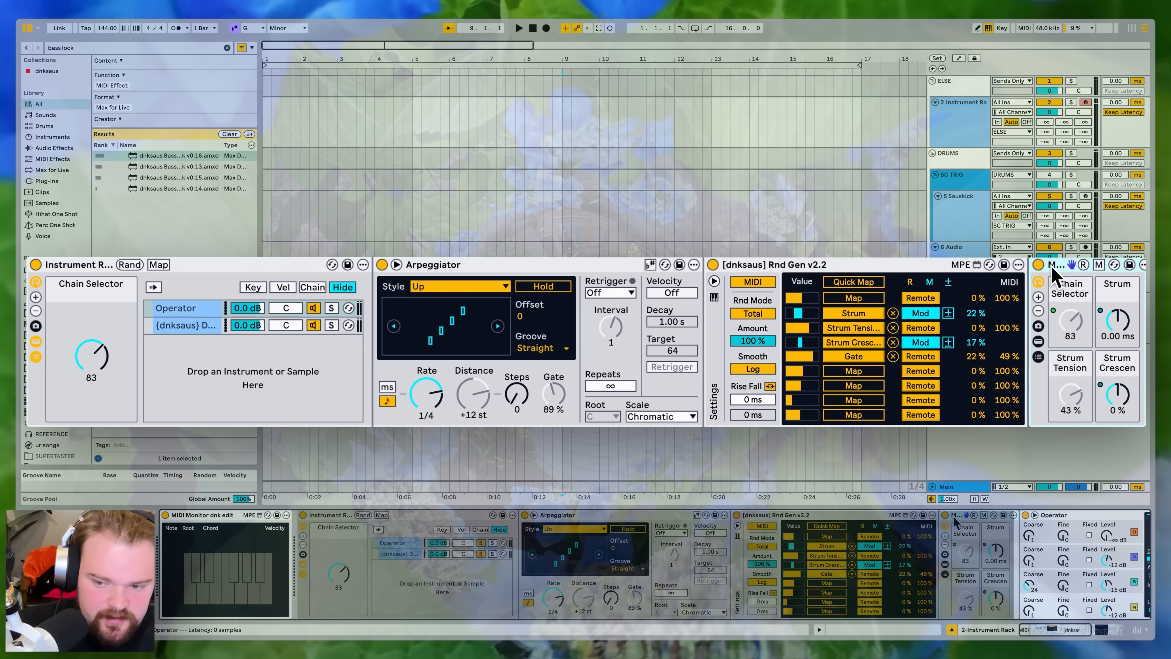
- Paste the chord MIDI Effect Rack as a third chain and map its Chain Selector to the outer Chain Selector macro
right_click(427, 594)
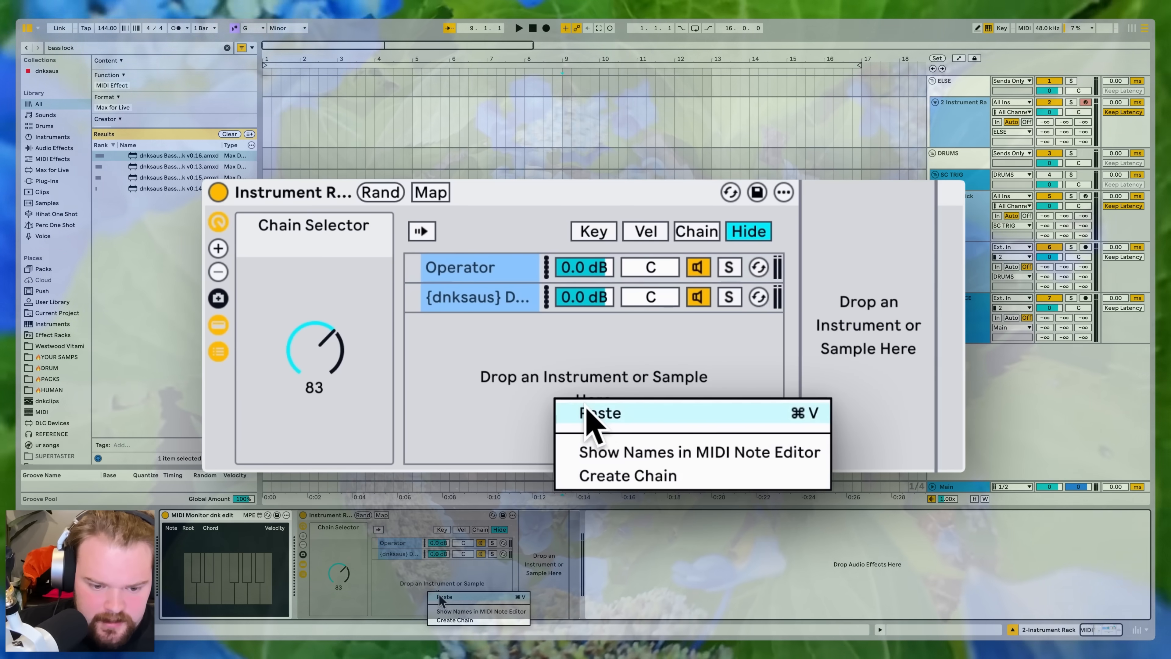
click(438, 598)
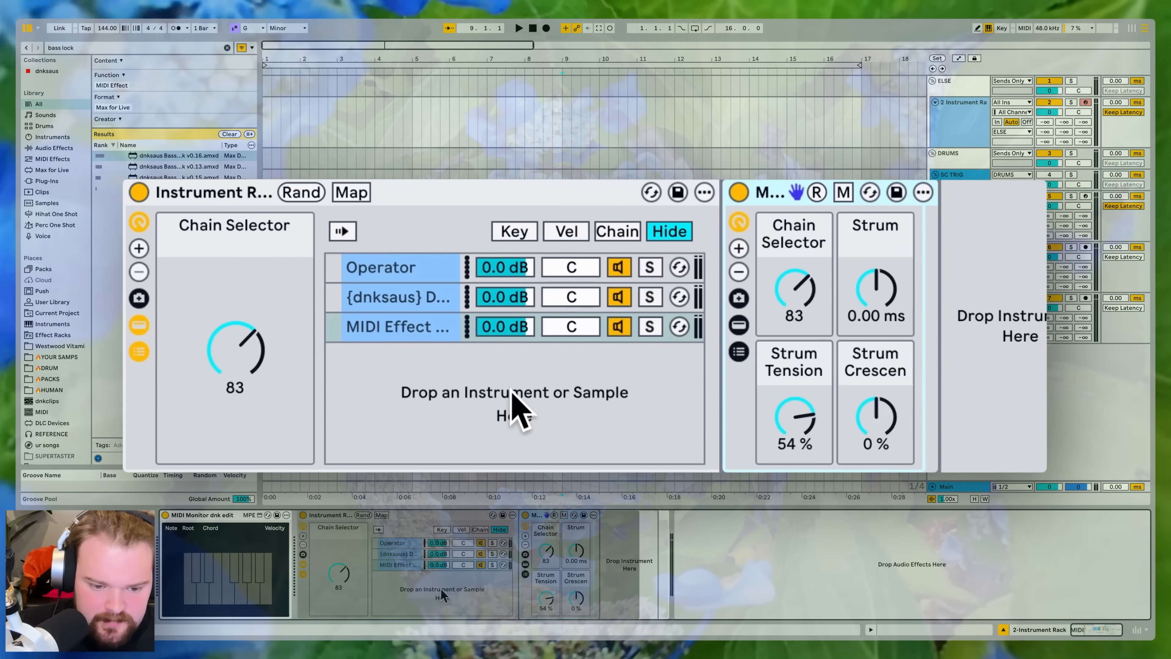
right_click(557, 554)
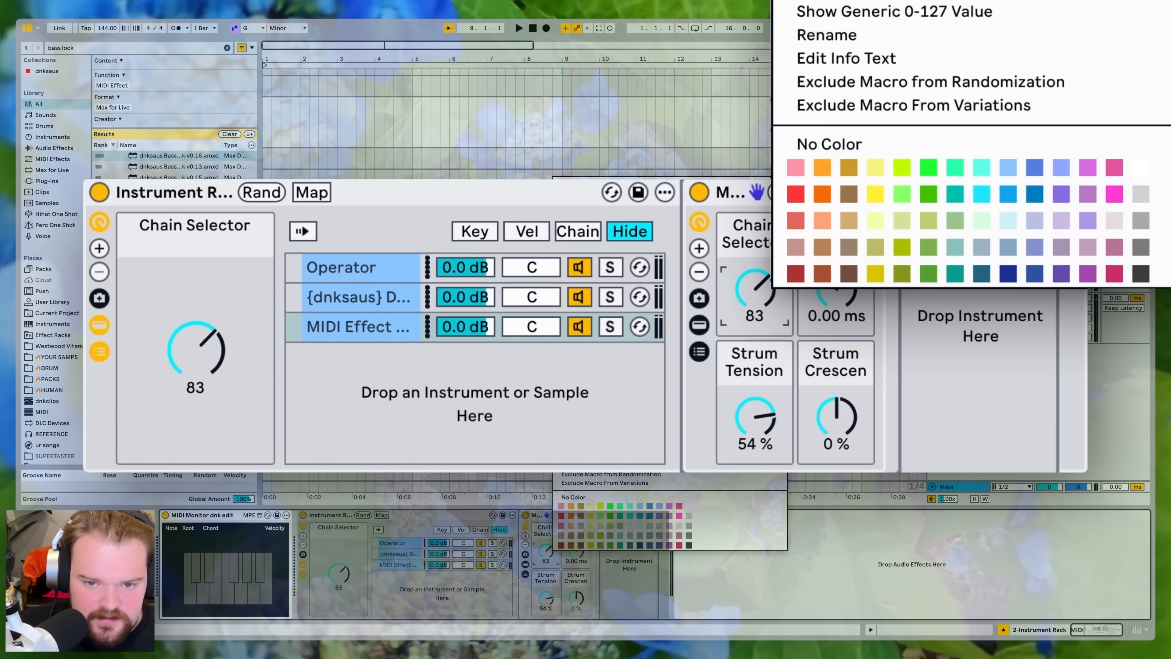
click(600, 503)
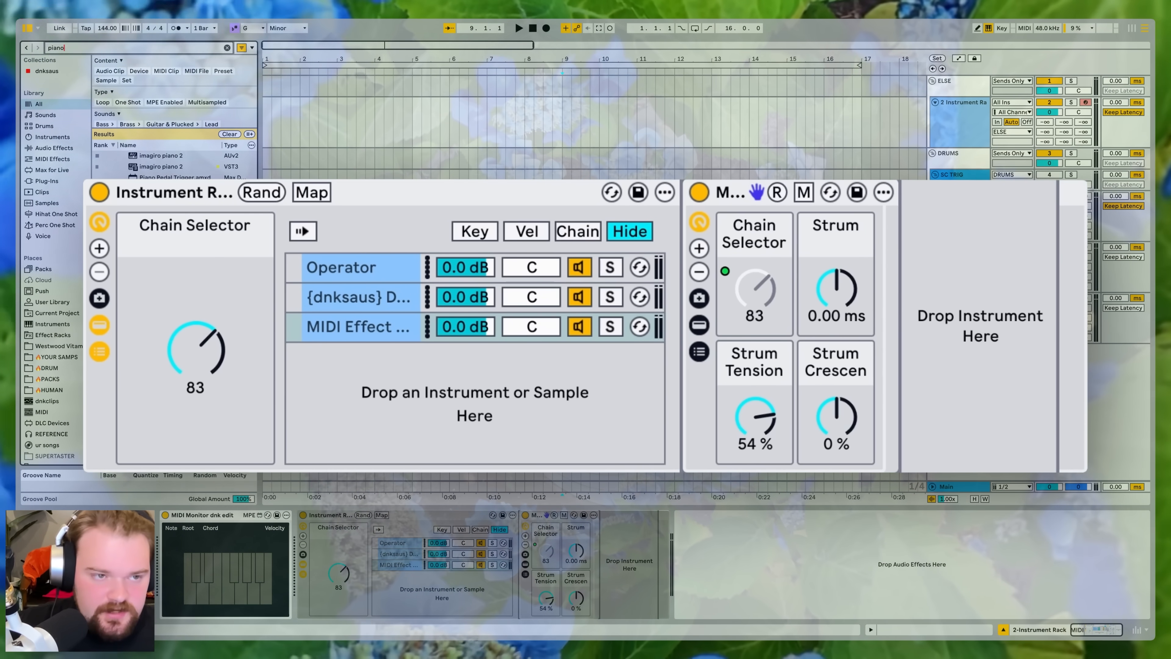
- Load Upright Piano into the new chain and map Rnd Gen to the Arpeggiator's Style up to 80%, Transpose Steps and Gate
drag(161, 156, 632, 563)
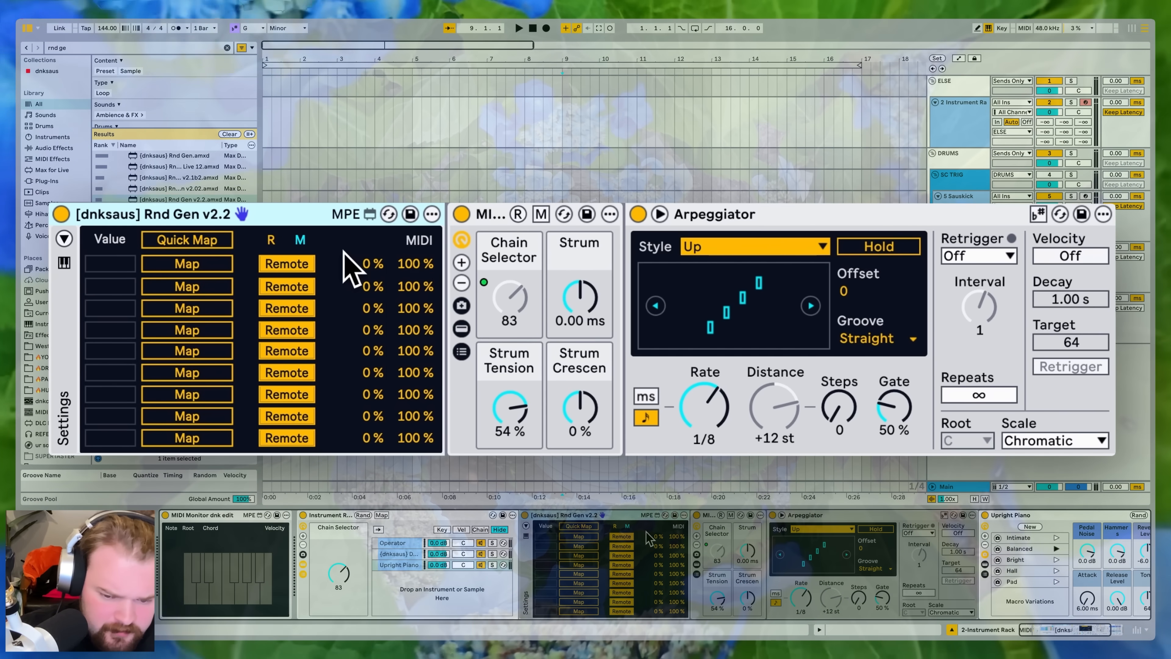
click(760, 246)
click(839, 413)
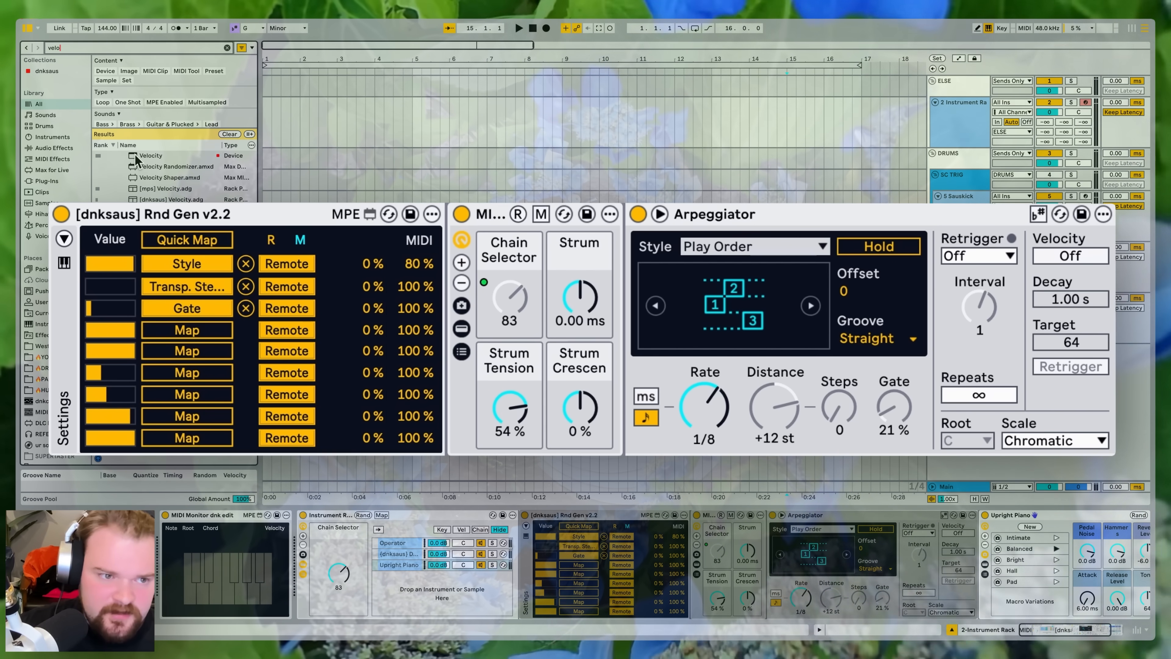
- Add a Velocity device before Upright Piano in Fixed mode, with Random 25 and Out Hi 94
drag(133, 156, 944, 566)
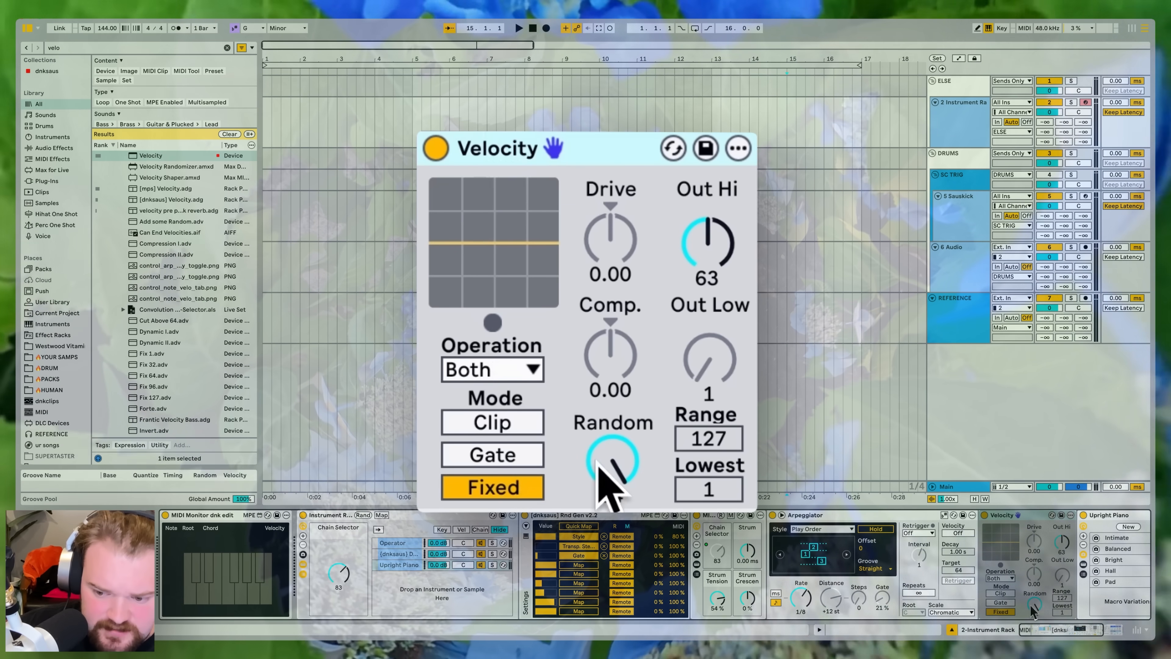
drag(1035, 602, 1034, 621)
drag(1061, 543, 1060, 533)
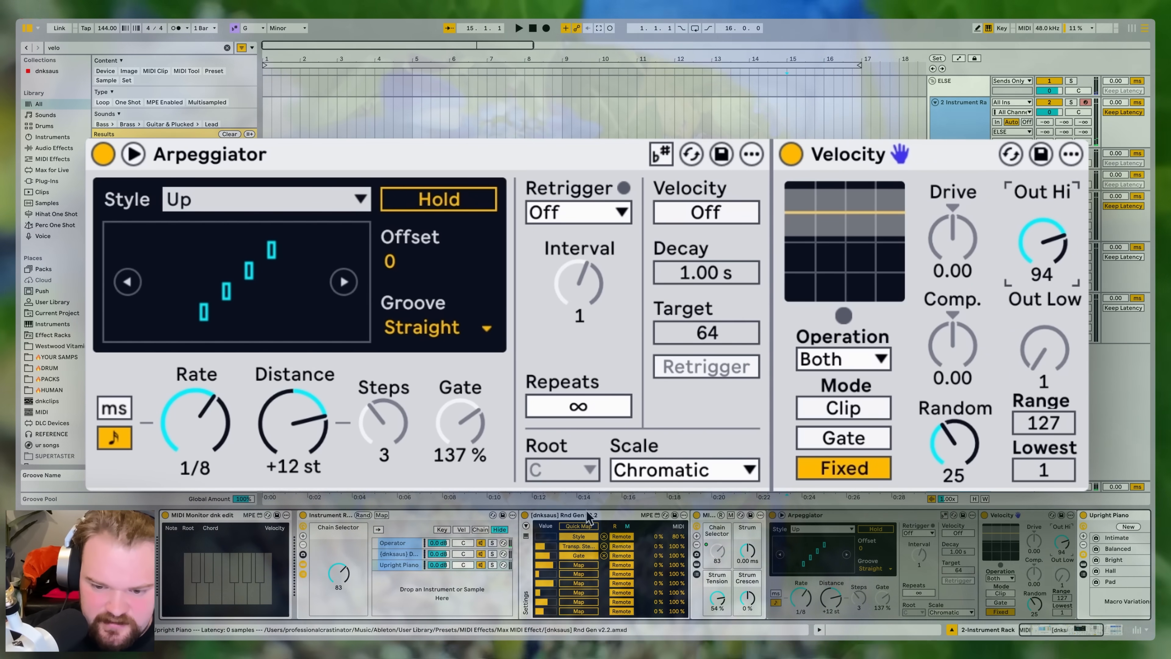
- Group the Arpeggiator into its own rack and map its Synced Rate to a macro ranging from 1/16 to 1/8
key(ctrl+g)
right_click(206, 417)
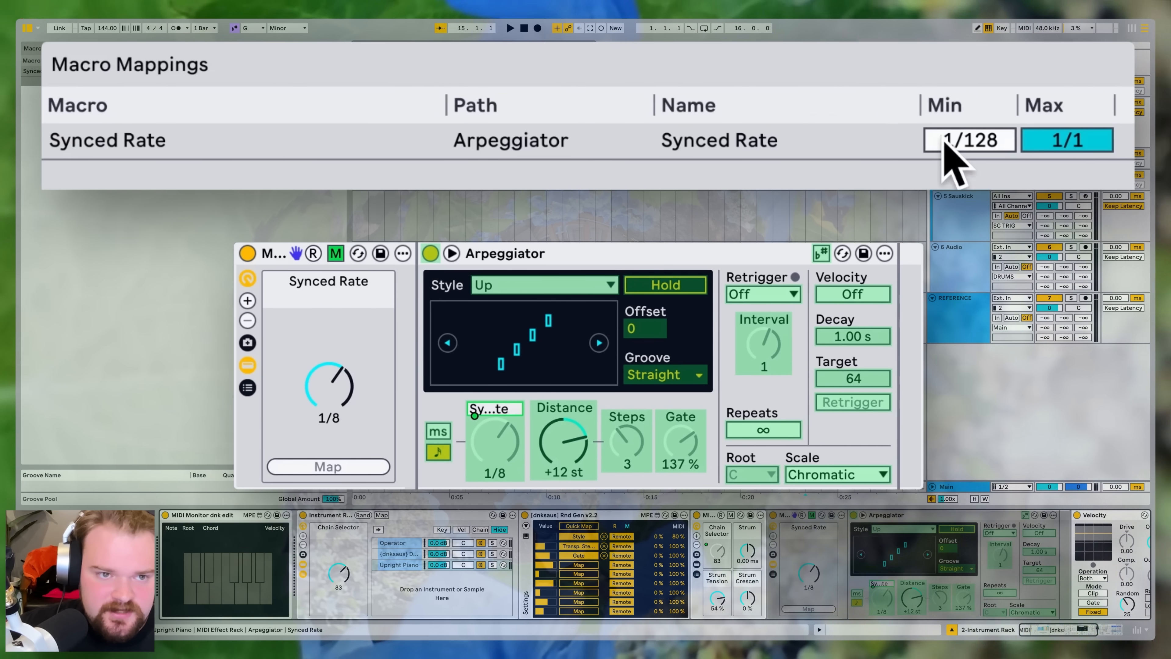
drag(945, 140, 945, 129)
drag(1080, 144, 1080, 175)
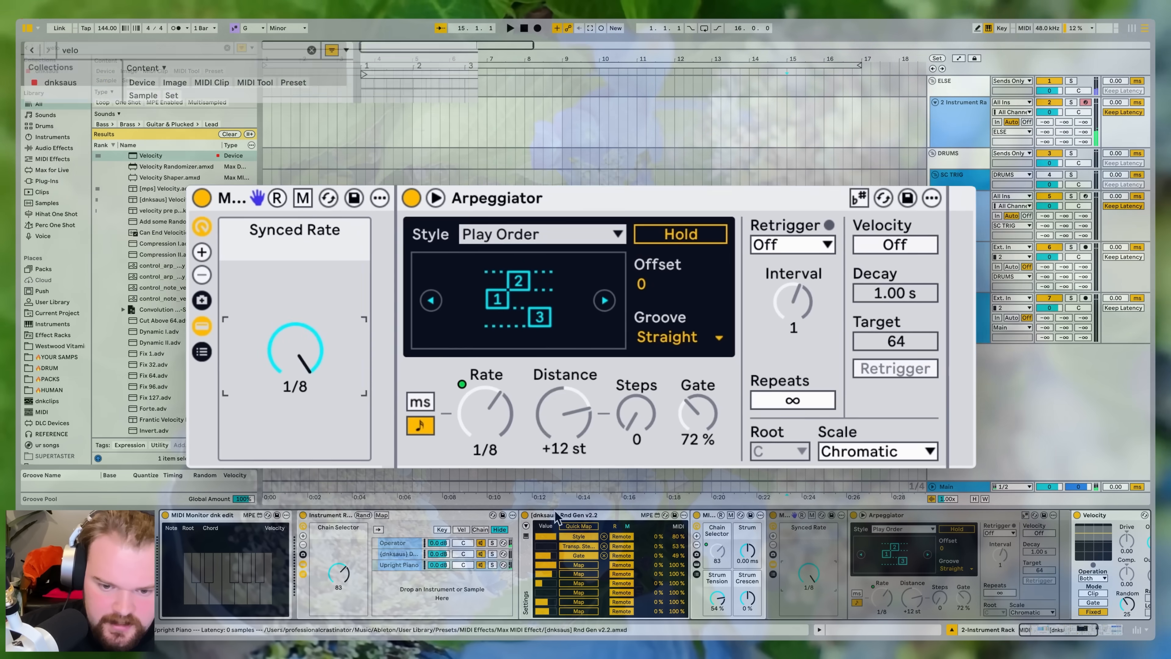
- Copy Rnd Gen after the Arpeggiator rack and have the copy randomize the Synced Rate macro in Binary mode
drag(556, 517, 1066, 558)
click(980, 526)
click(965, 546)
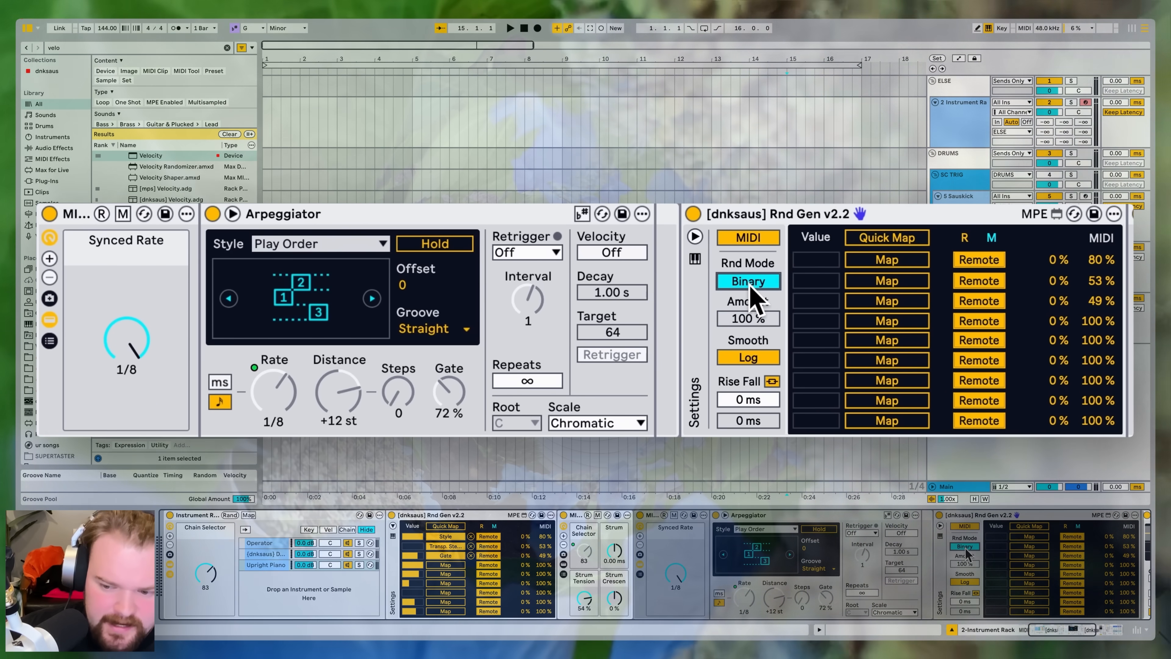
click(1028, 537)
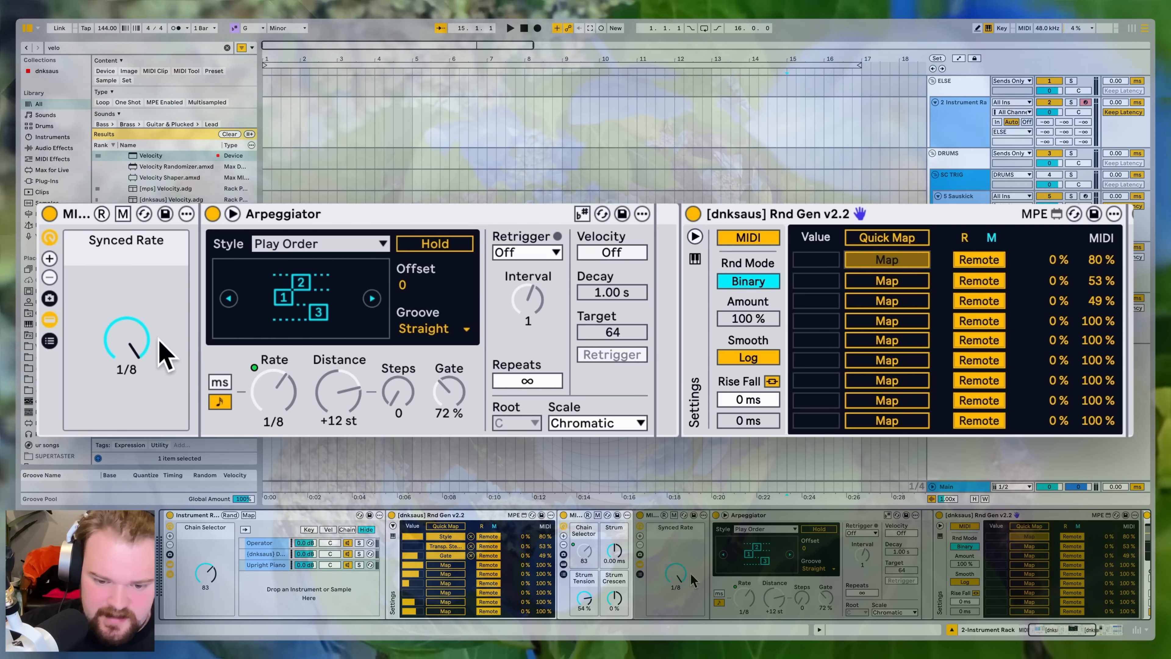
click(683, 579)
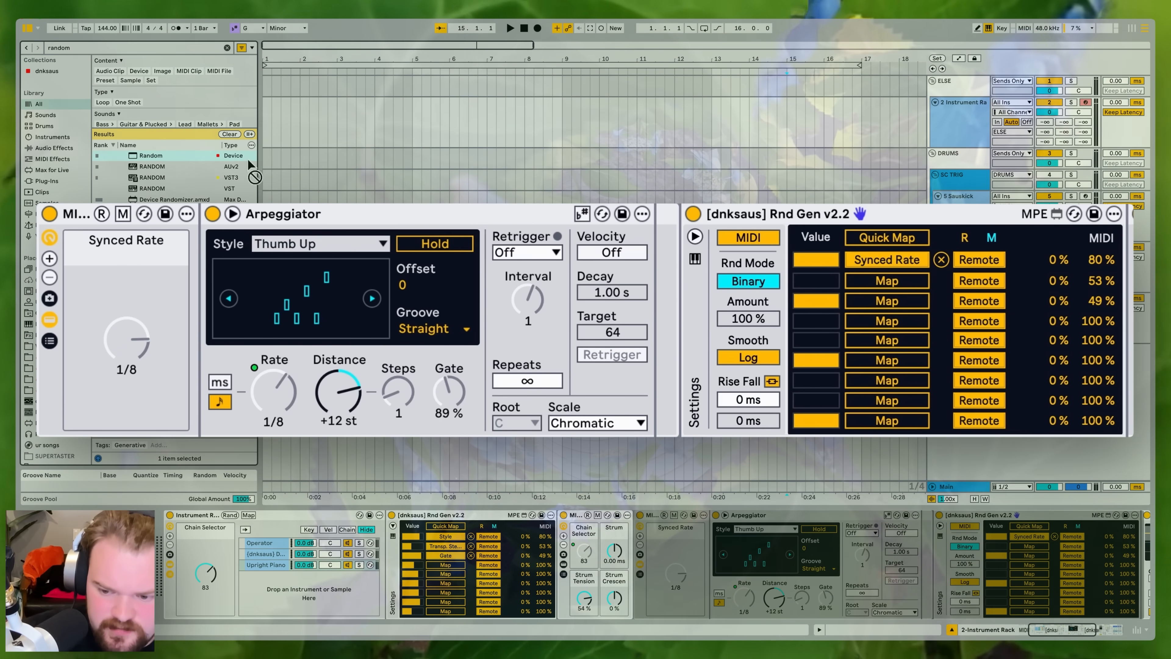
- Add a scale-aware Random device after the Arpeggiator rack with Chance 50%, Choices 1, Interval 12 and Sign Sub
drag(252, 166, 688, 319)
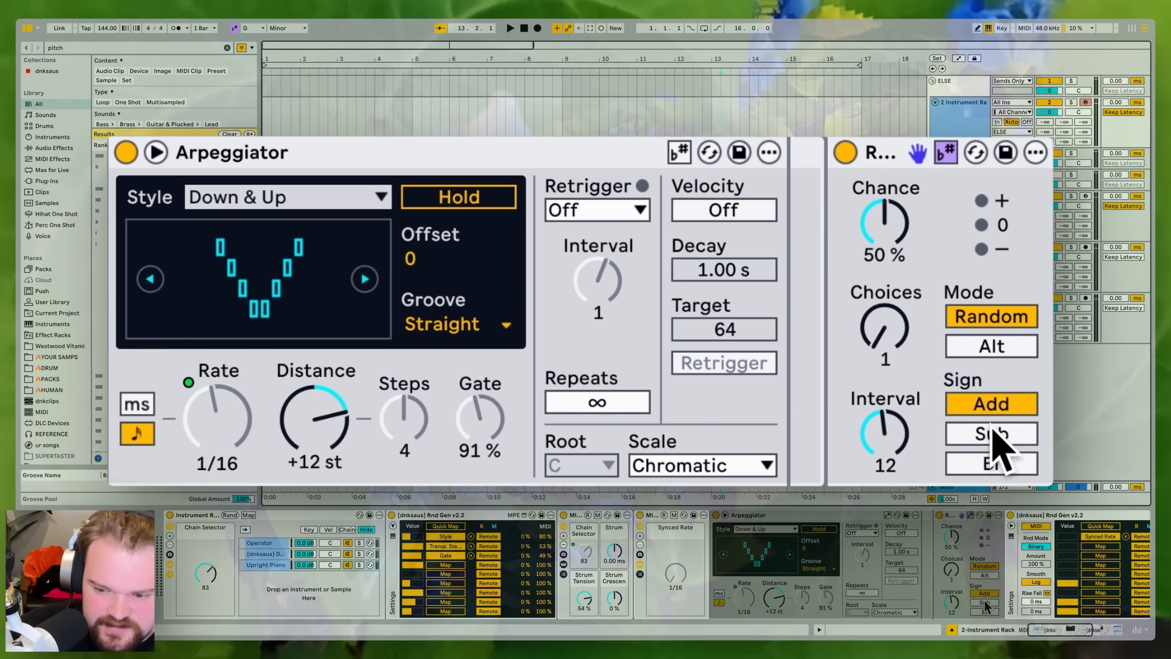
click(992, 433)
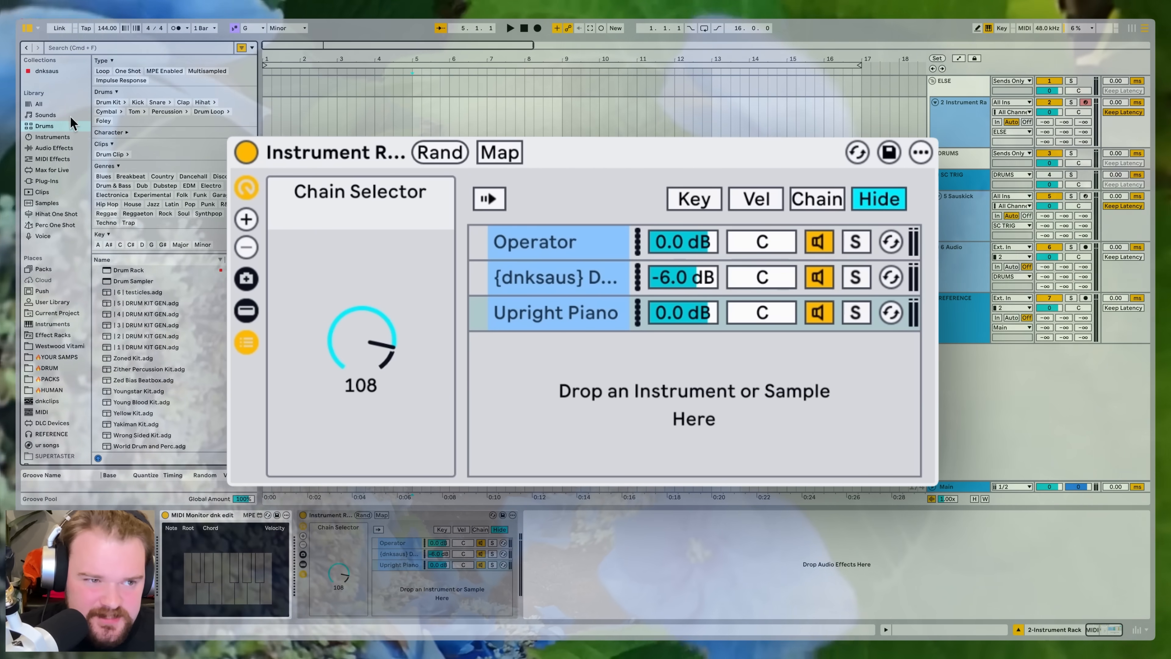
- Filter the Sounds library by Pad, preview several presets and add December Brass Pad to the Instrument Rack as a fourth chain
click(70, 115)
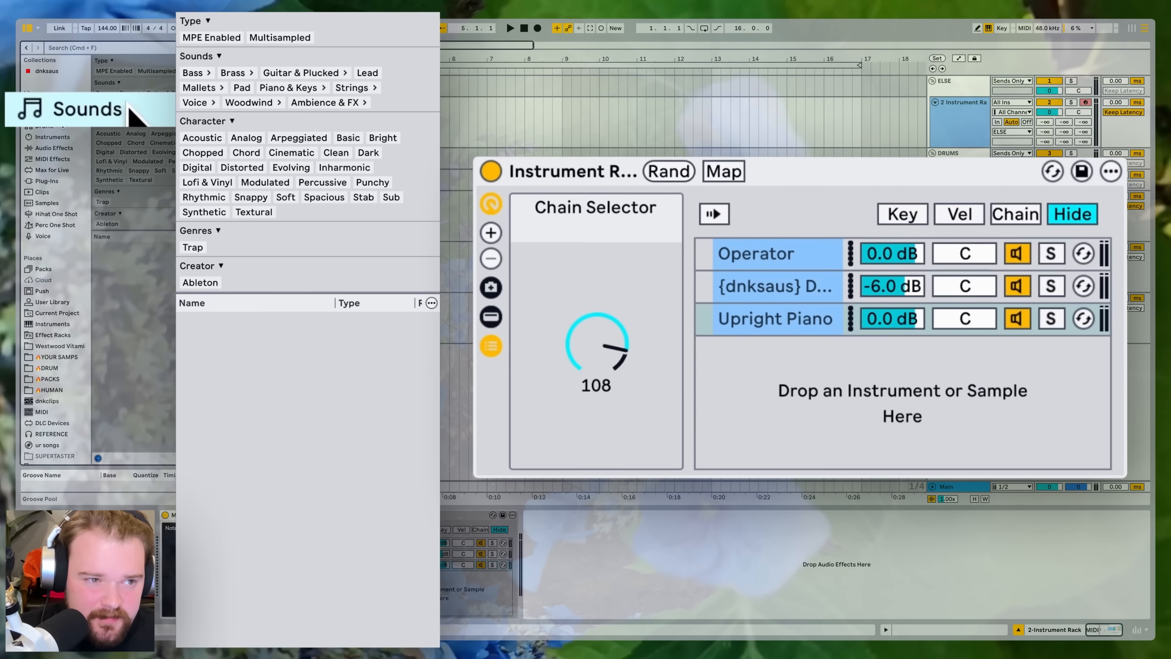
click(136, 102)
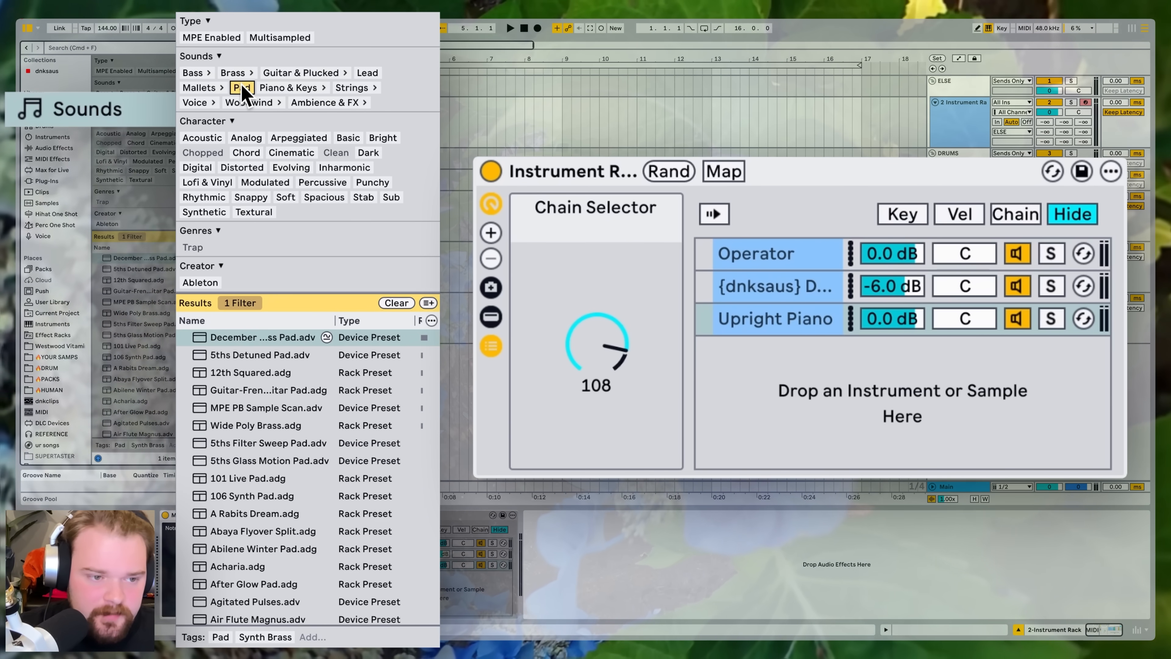
click(161, 337)
click(162, 376)
scroll(162, 376, down, 2)
click(158, 381)
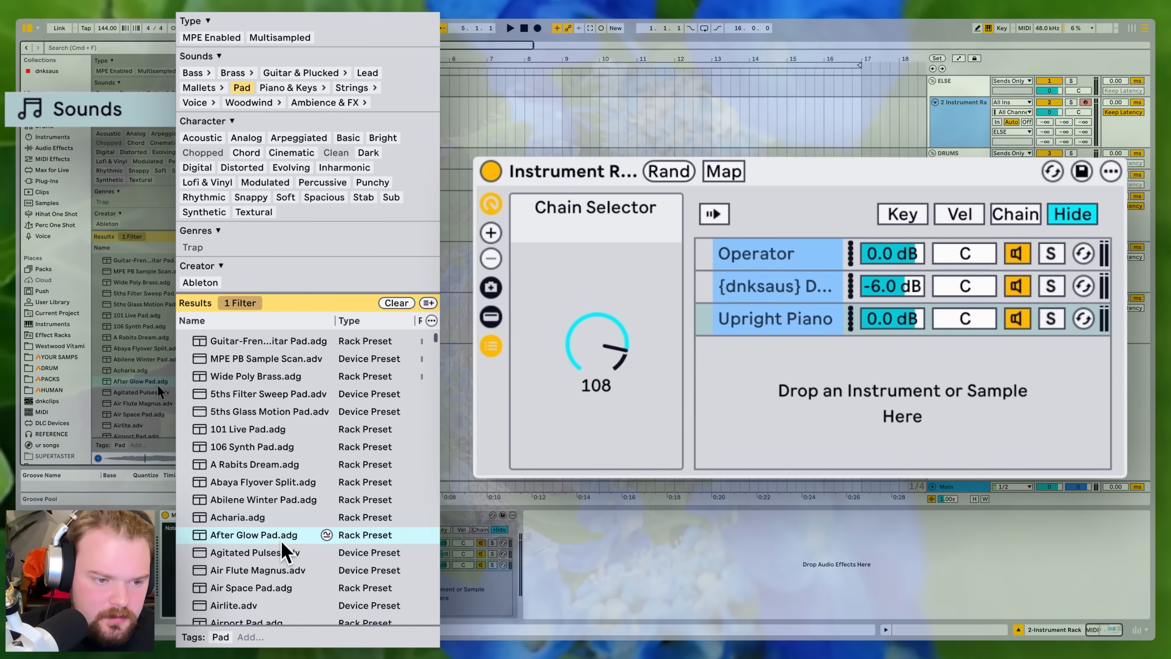
scroll(156, 382, down, 1)
click(130, 257)
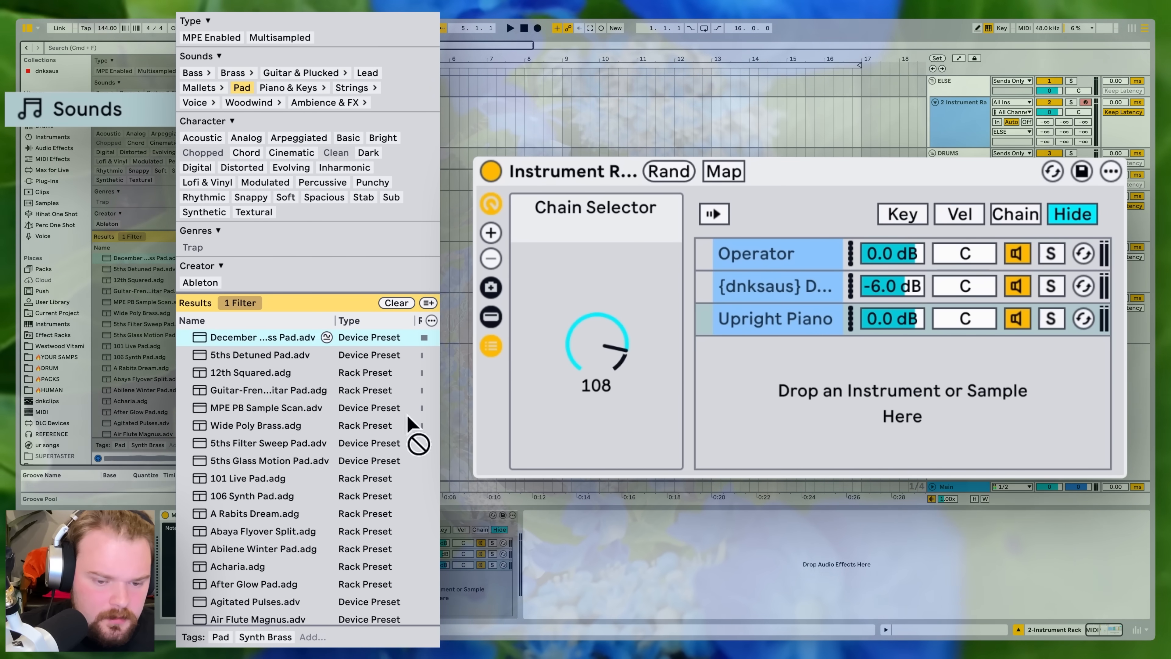
drag(136, 262, 401, 584)
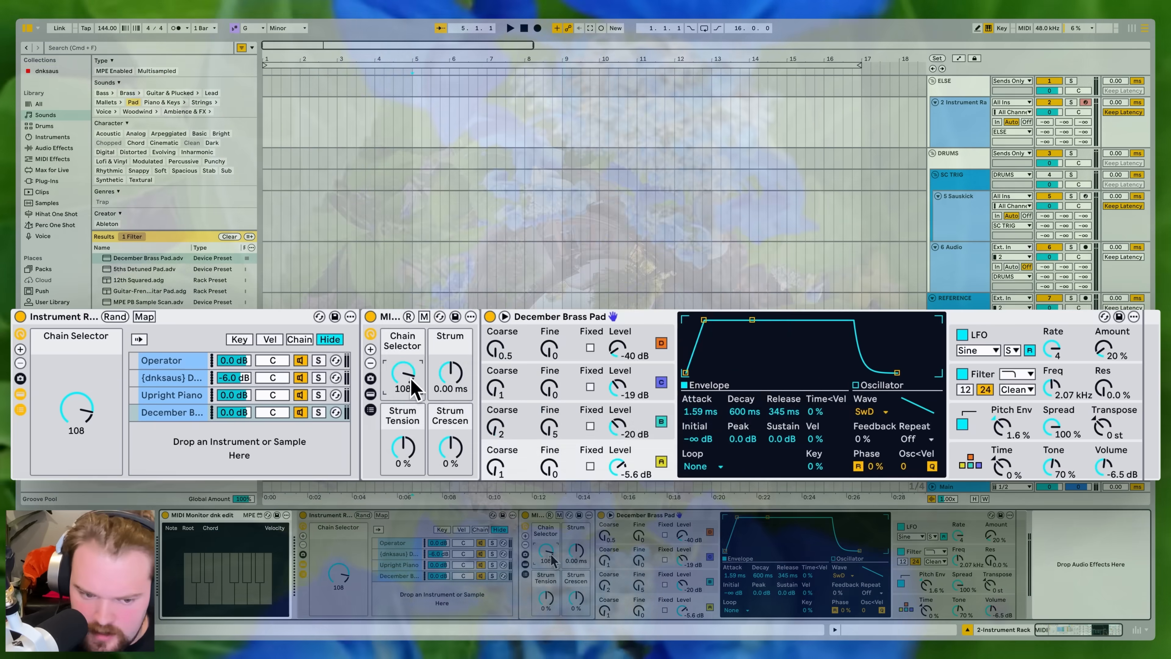
- Map the pad chain's chord rack Chain Selector to the outer macro and adjust the December Brass Pad chain's volume
right_click(550, 552)
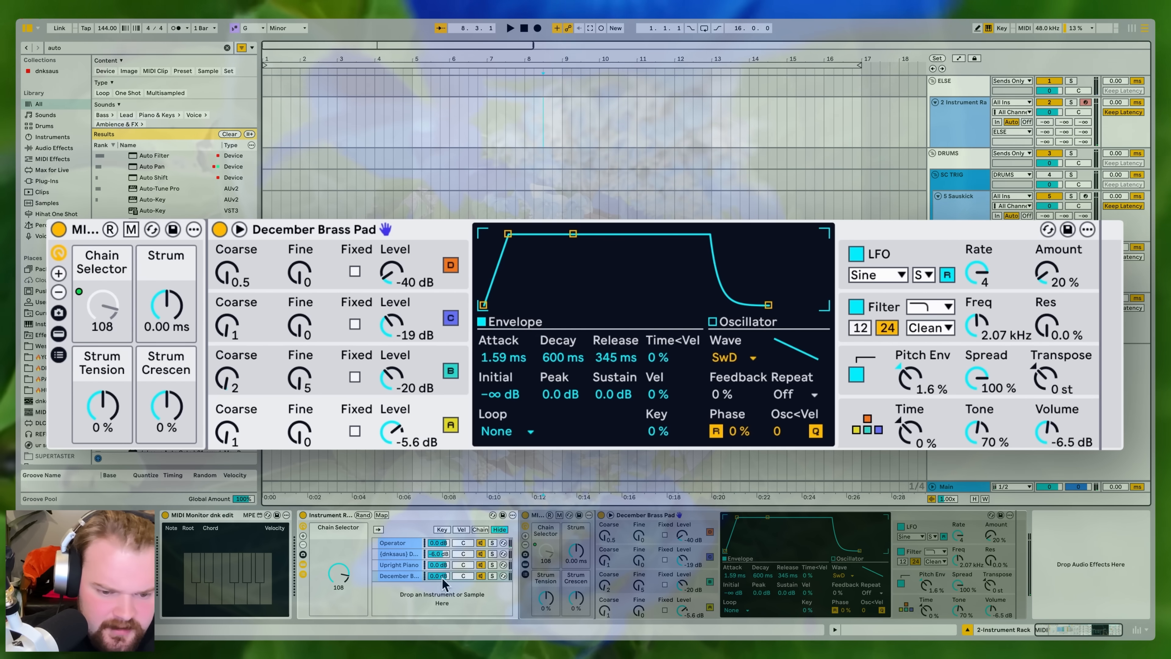
drag(438, 576, 438, 572)
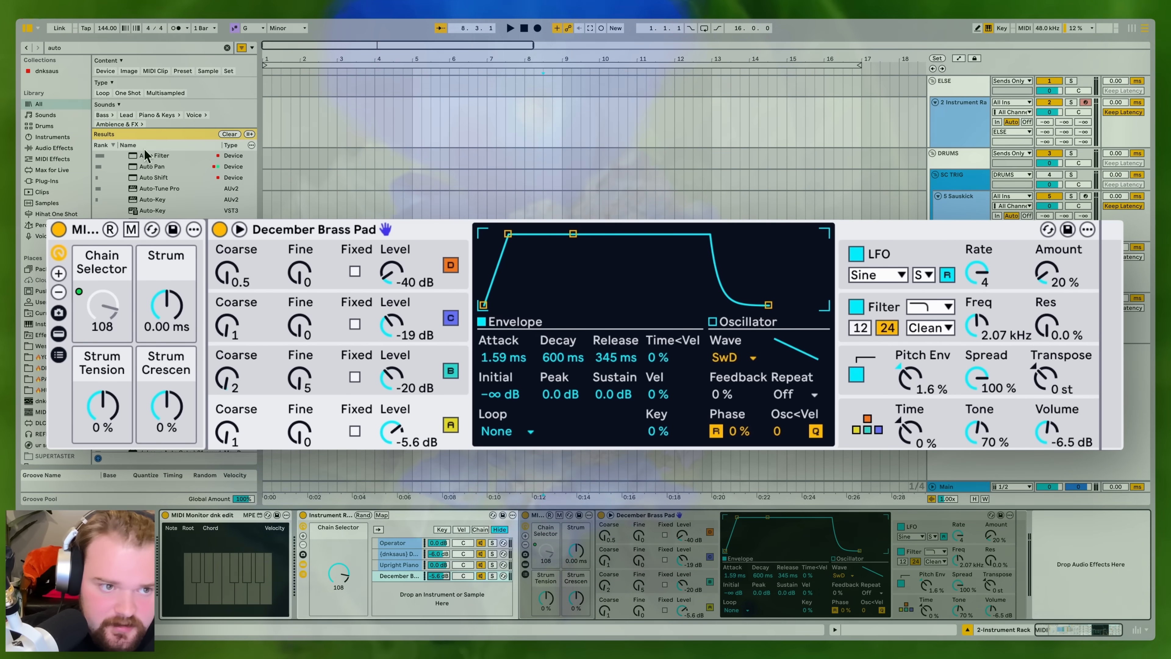
- Add an Auto Filter after December Brass Pad and switch it to a band-pass filter
drag(147, 156, 969, 561)
click(923, 568)
click(954, 513)
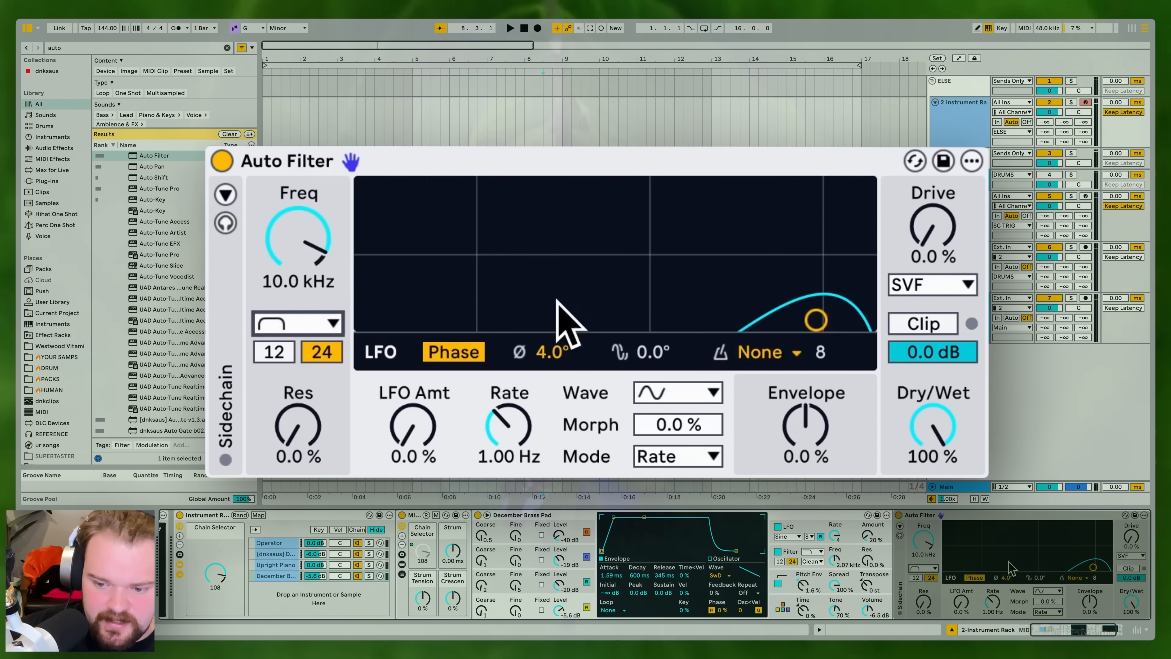
- Set the Auto Filter to 1.21 kHz with 23 % resonance, 7.7 % LFO amount, 45° phase and a 0.24 Hz rate
drag(1009, 561, 1045, 557)
drag(1045, 556, 1043, 557)
drag(1006, 578, 961, 598)
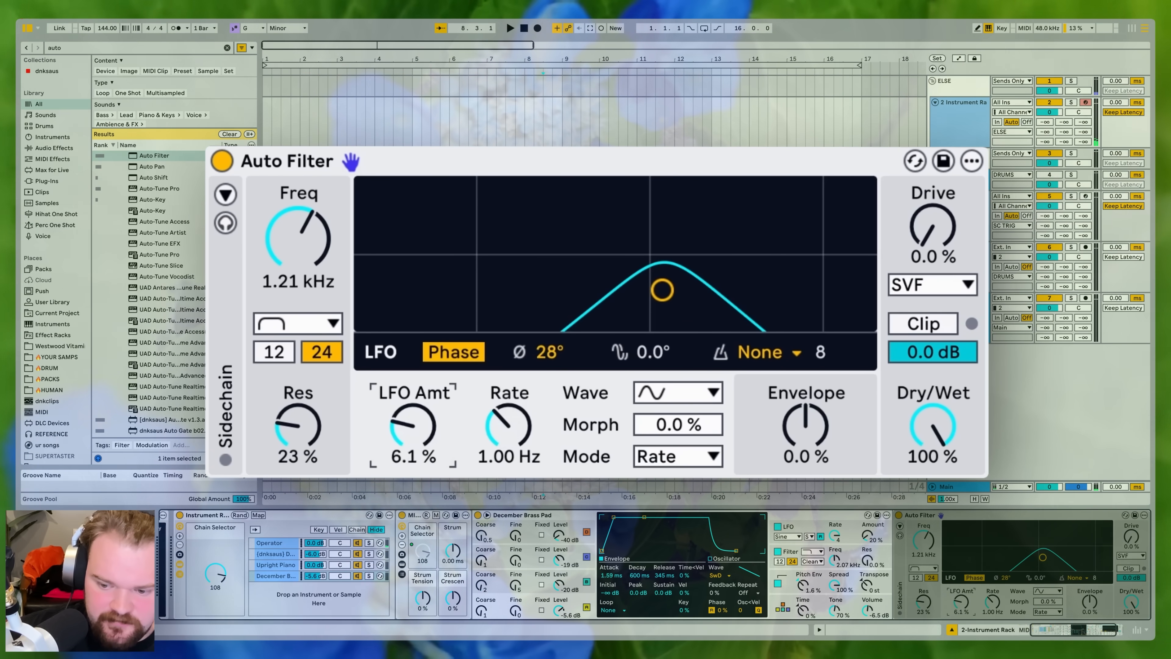
mouse_move(993, 602)
mouse_down()
mouse_move(992, 619)
mouse_move(1006, 550)
mouse_move(1007, 601)
mouse_up()
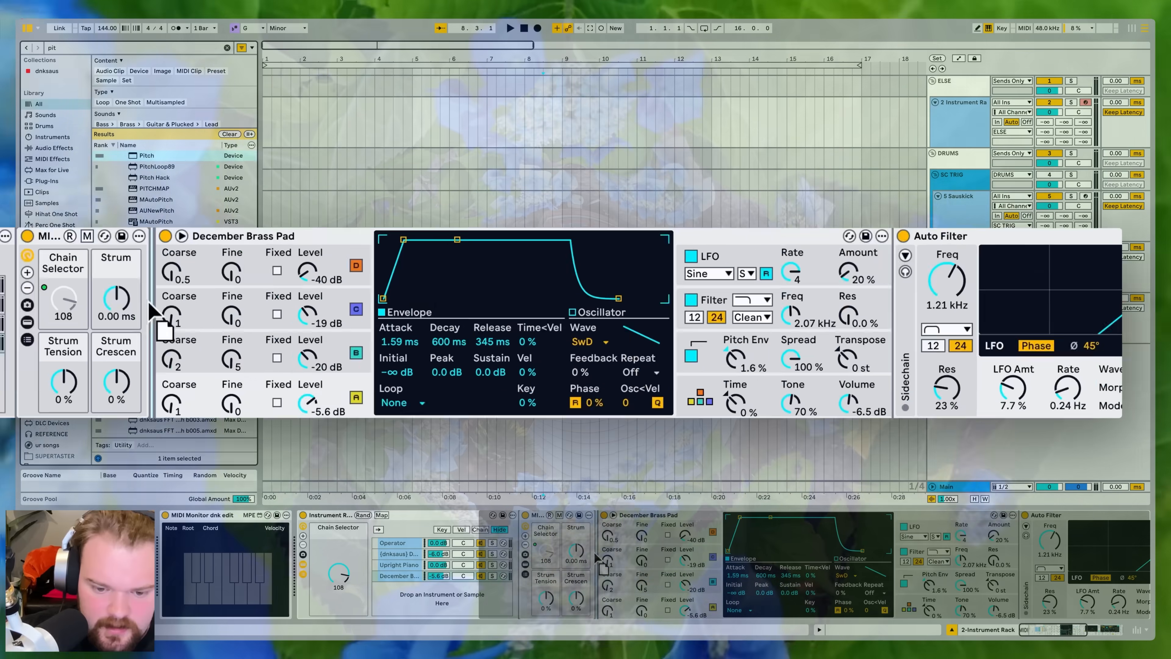
- Insert a Pitch device ahead of December Brass Pad and adjust the Dry/Wet of the Reverb following the Auto Filter
drag(596, 557, 599, 560)
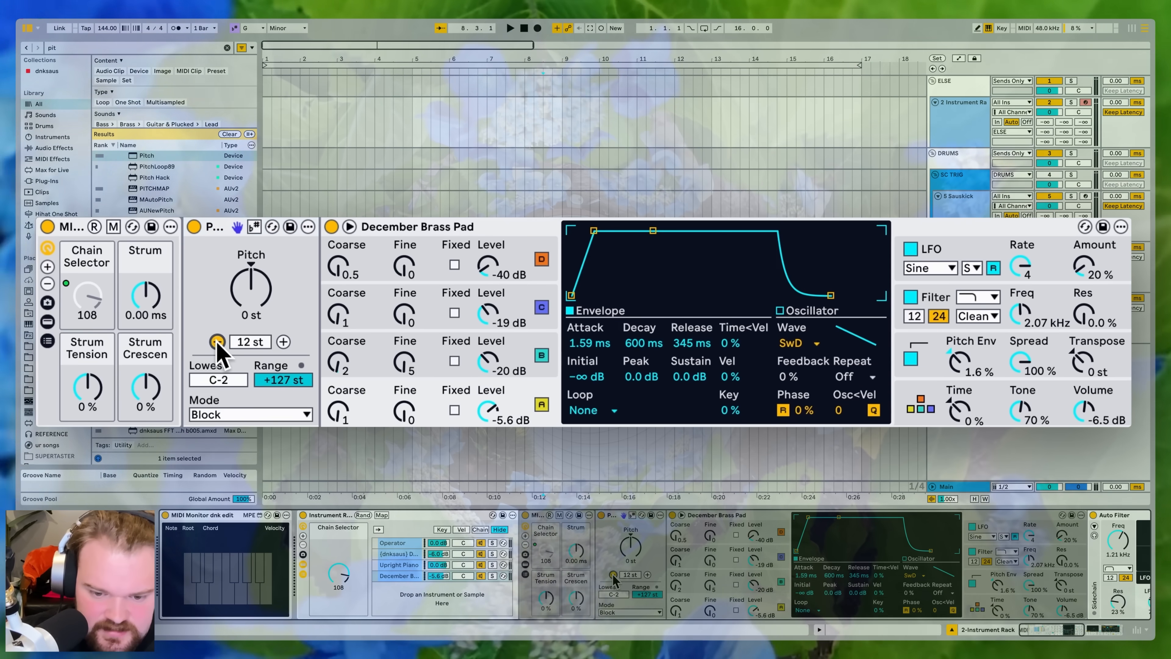
scroll(628, 582, right, 10)
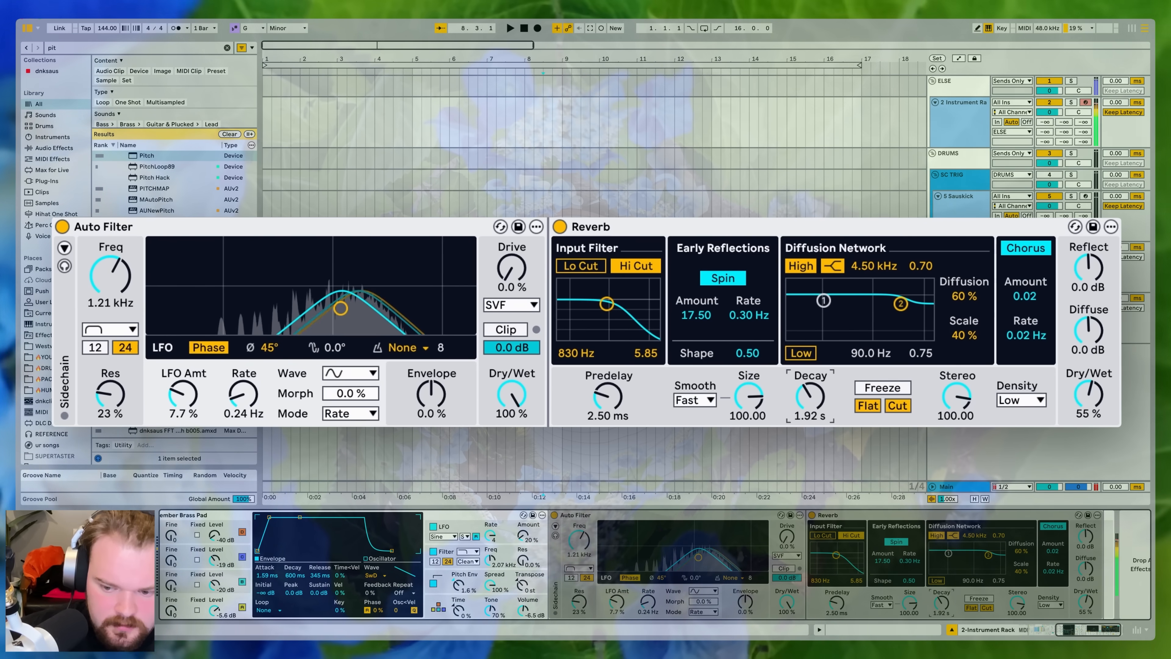
drag(1086, 601, 1086, 594)
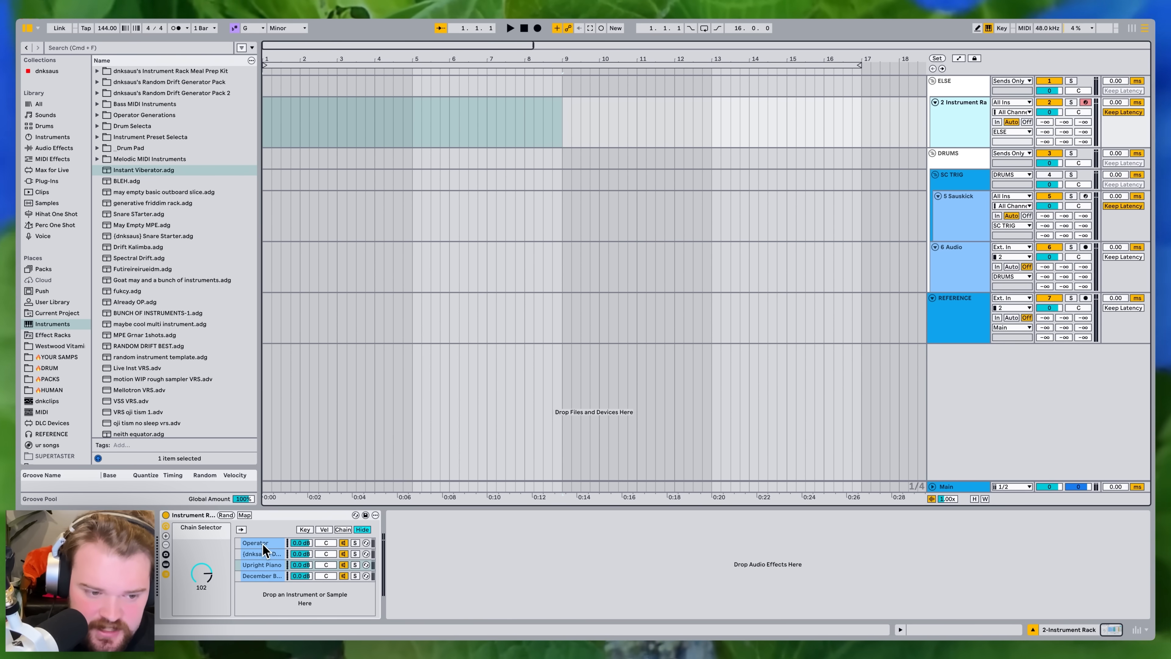
- Add two MIDI tracks receiving the rack's Upright Piano and December Brass Pad chains Post FX, and arm them for recording
key(super+shift+t)
click(1005, 155)
click(1020, 276)
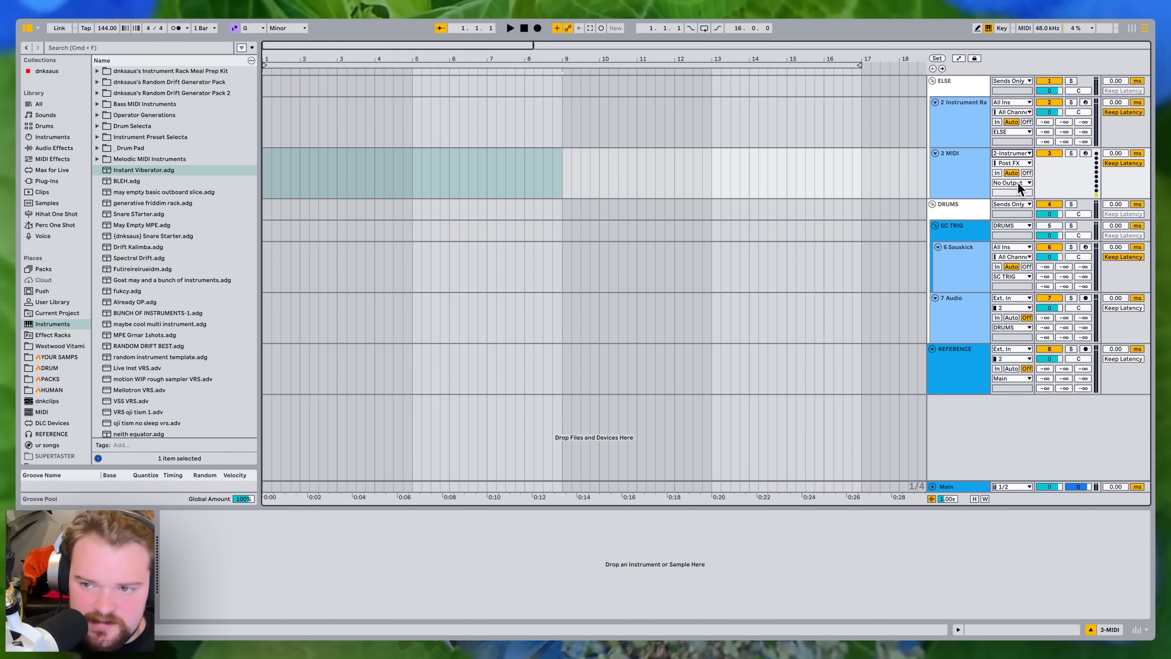
click(1012, 163)
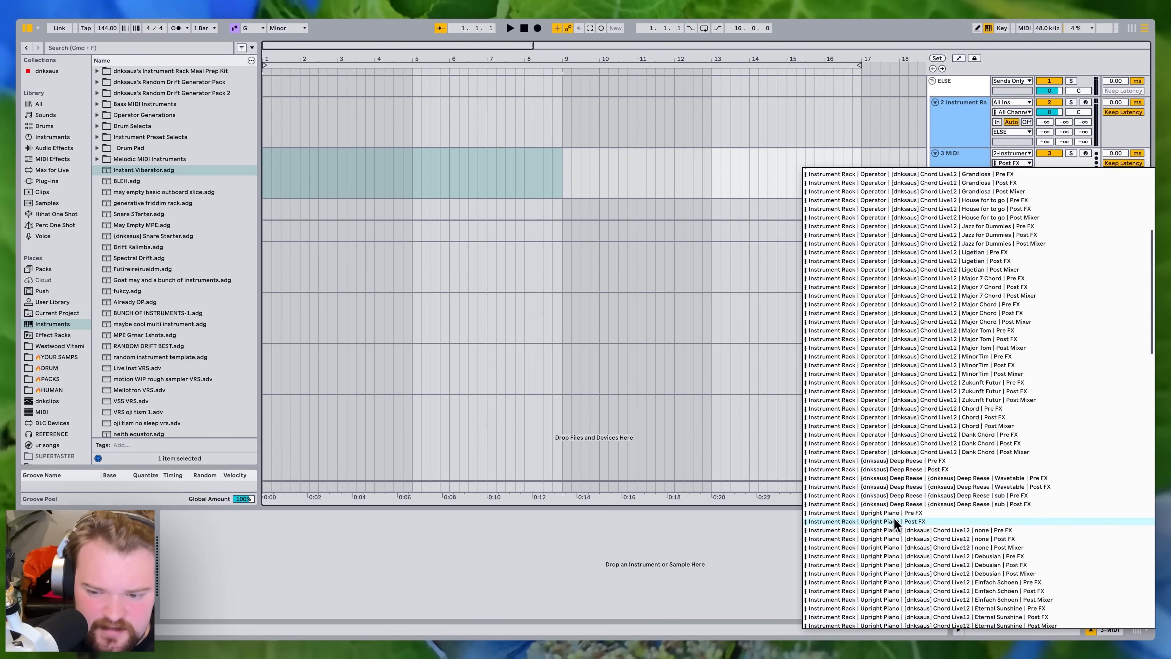
click(894, 521)
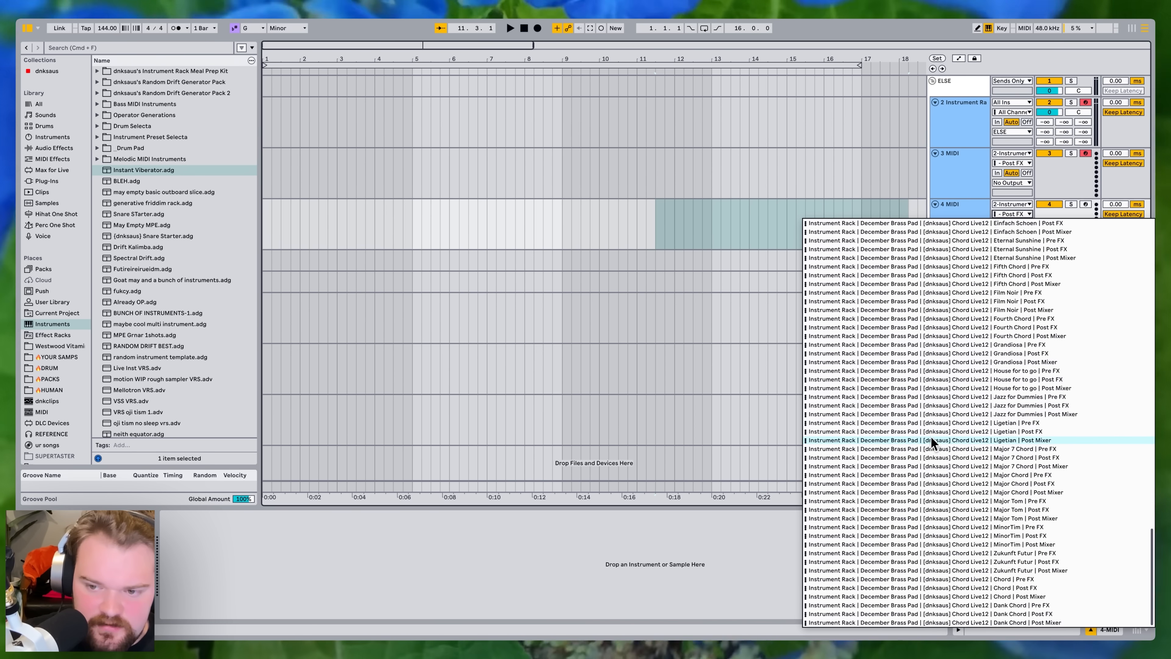
click(932, 435)
super+click(1086, 205)
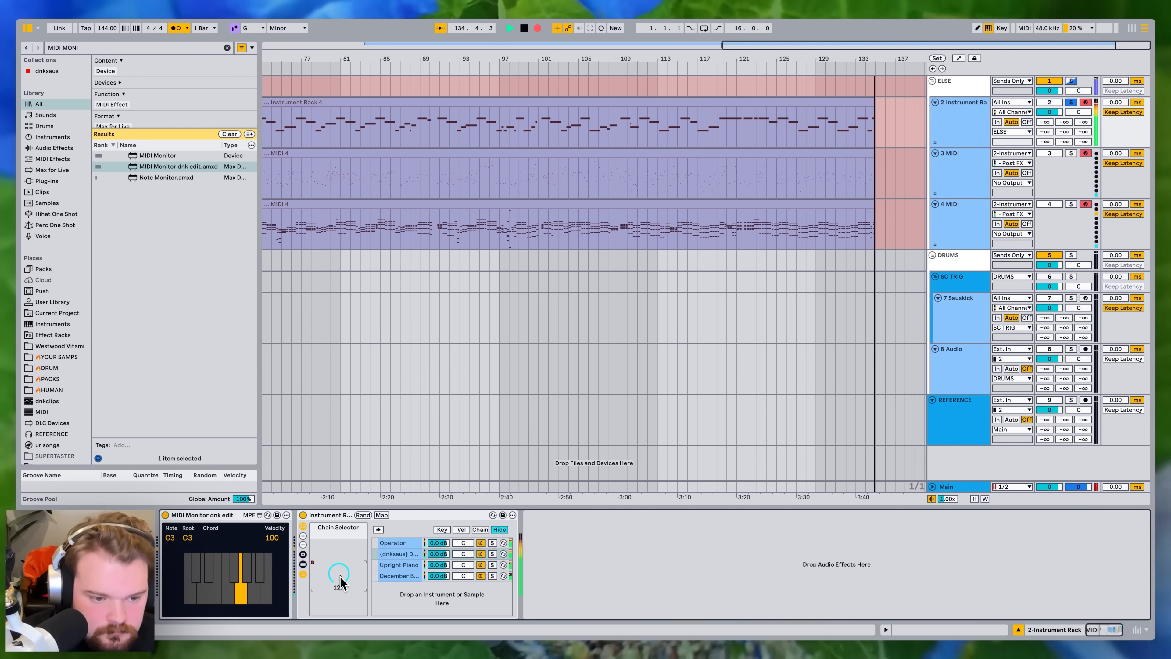
- Vary the outer Chain Selector macro while the Instrument Rack and both MIDI tracks are recording
drag(341, 582, 342, 586)
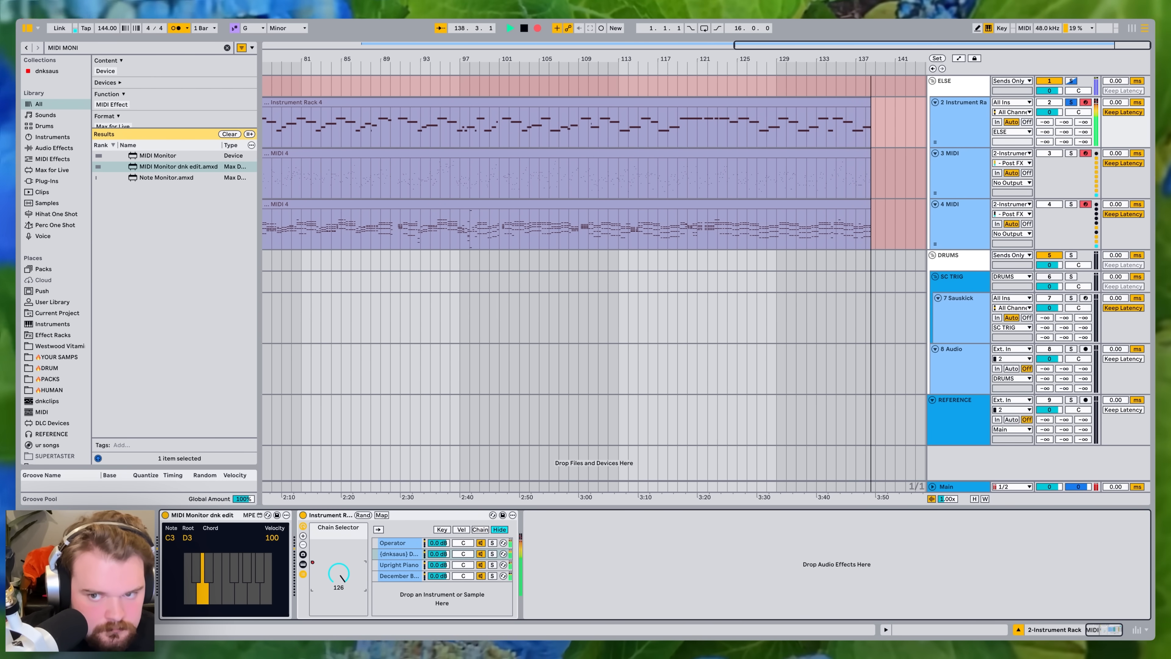
scroll(744, 132, right, 1)
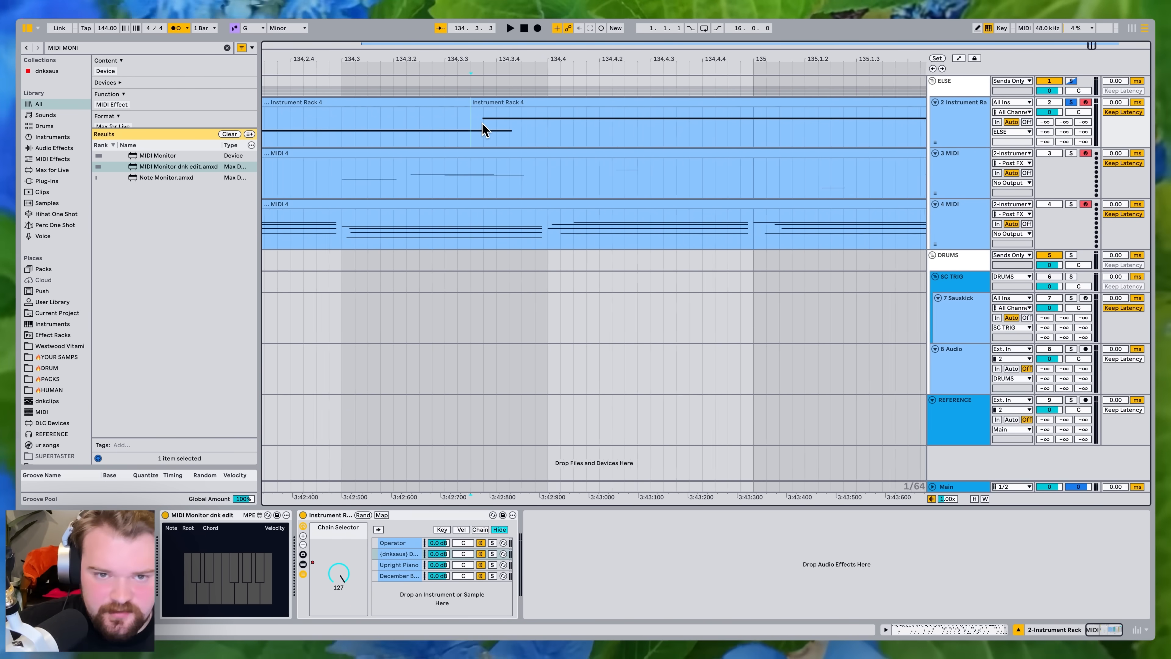
- Split the recorded clips on both MIDI tracks just after 134.3.3 and delete the earlier material on all three tracks
scroll(483, 126, down, 3)
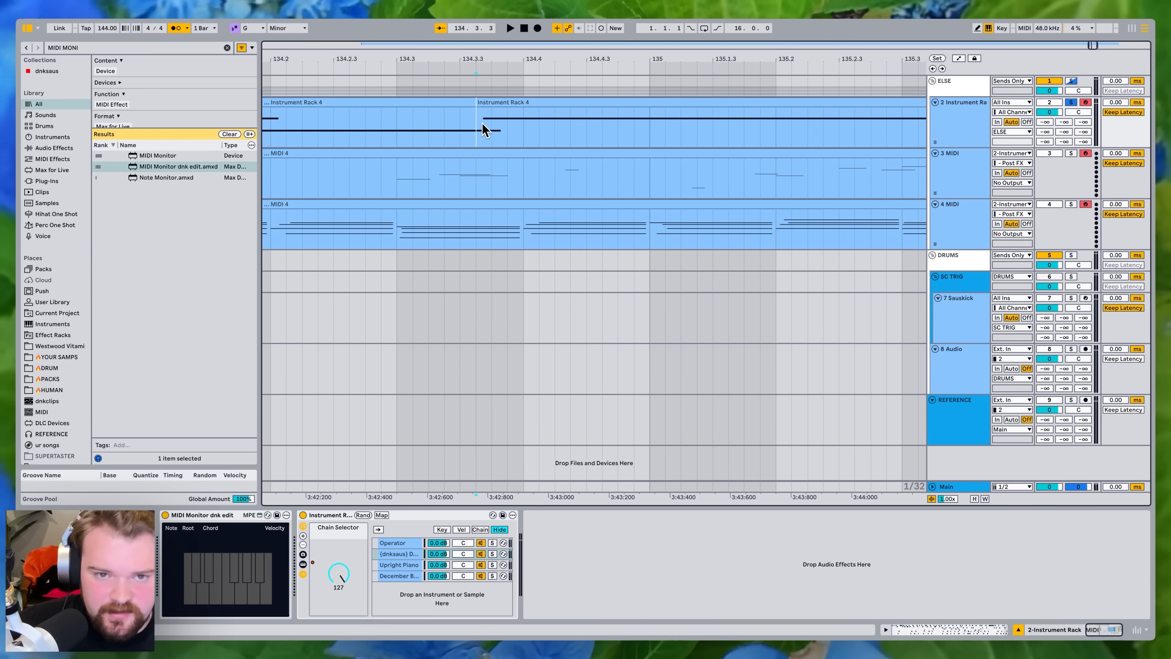
click(478, 232)
key(super+e)
click(457, 151)
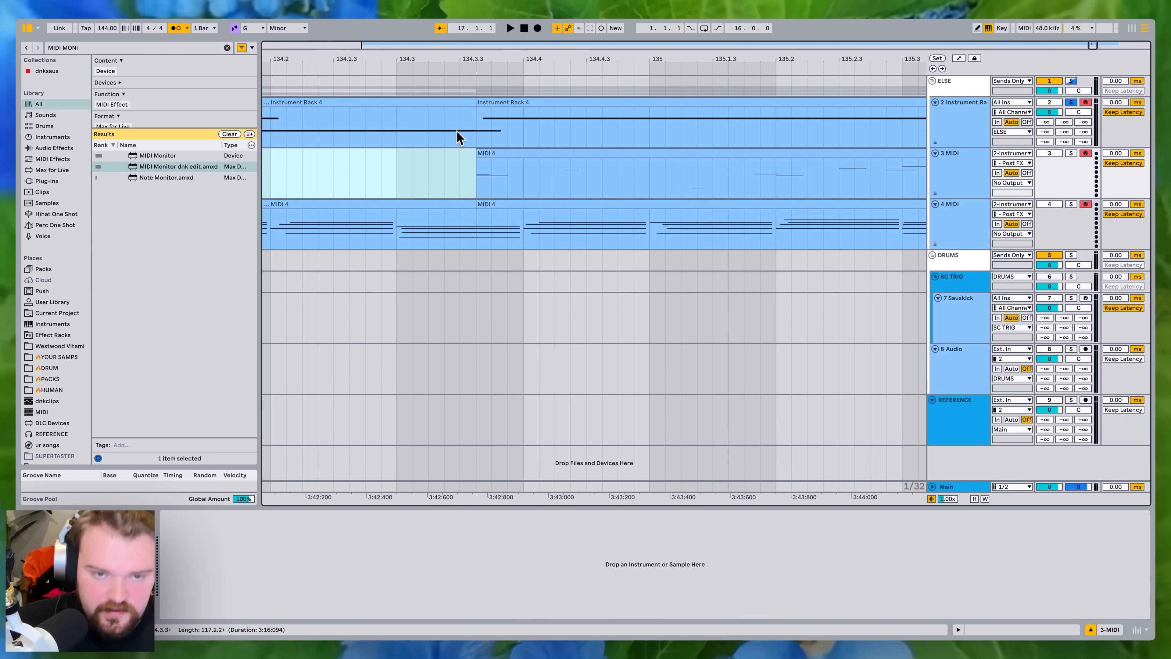
shift+click(447, 100)
click(437, 209)
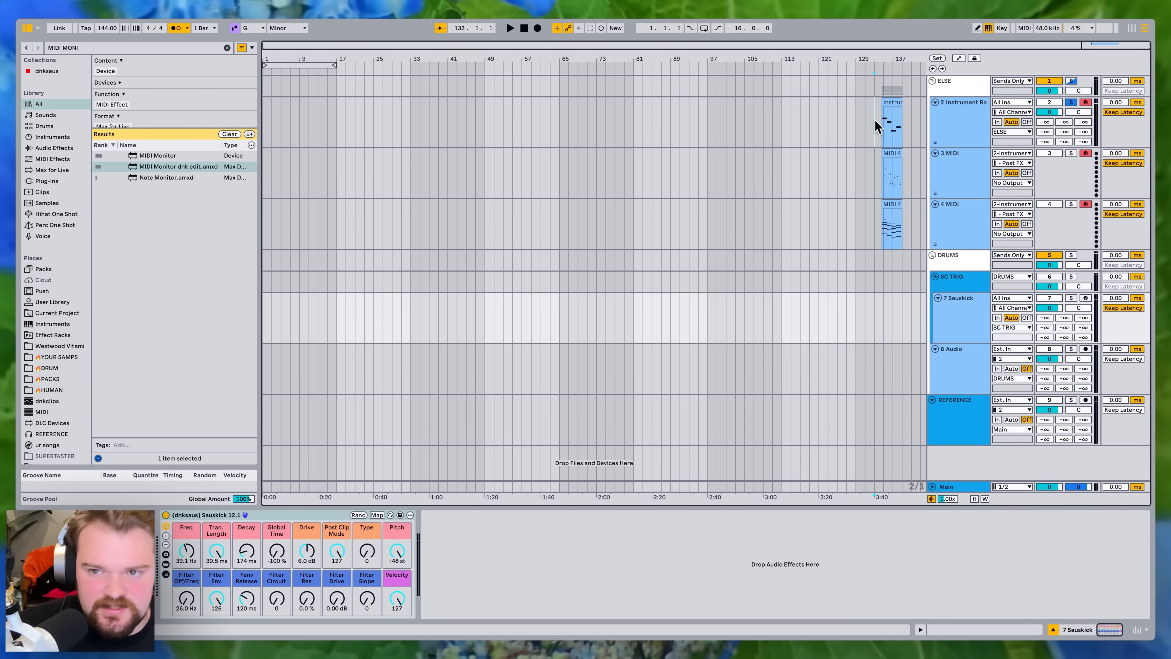
- Delete the empty time from bar 1 to bar 133 across all tracks
drag(876, 127, 264, 487)
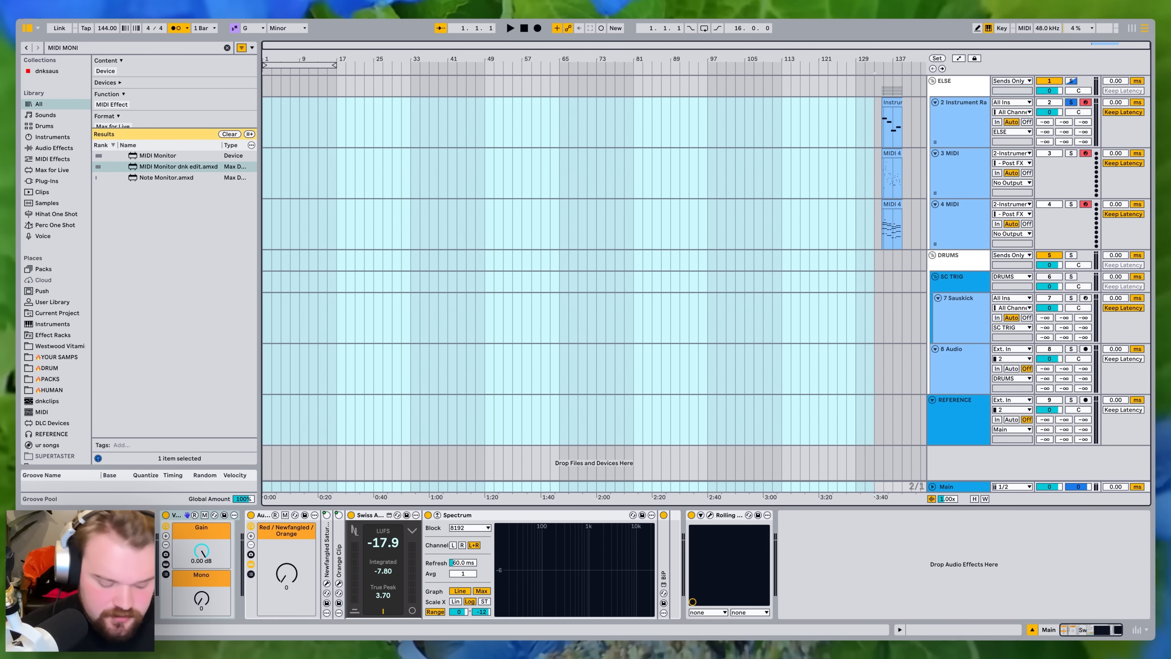
key(shift+super+BackSpace)
- Show the outer Chain Selector macro's automation on the Instrument Rack track
scroll(268, 215, up, 10)
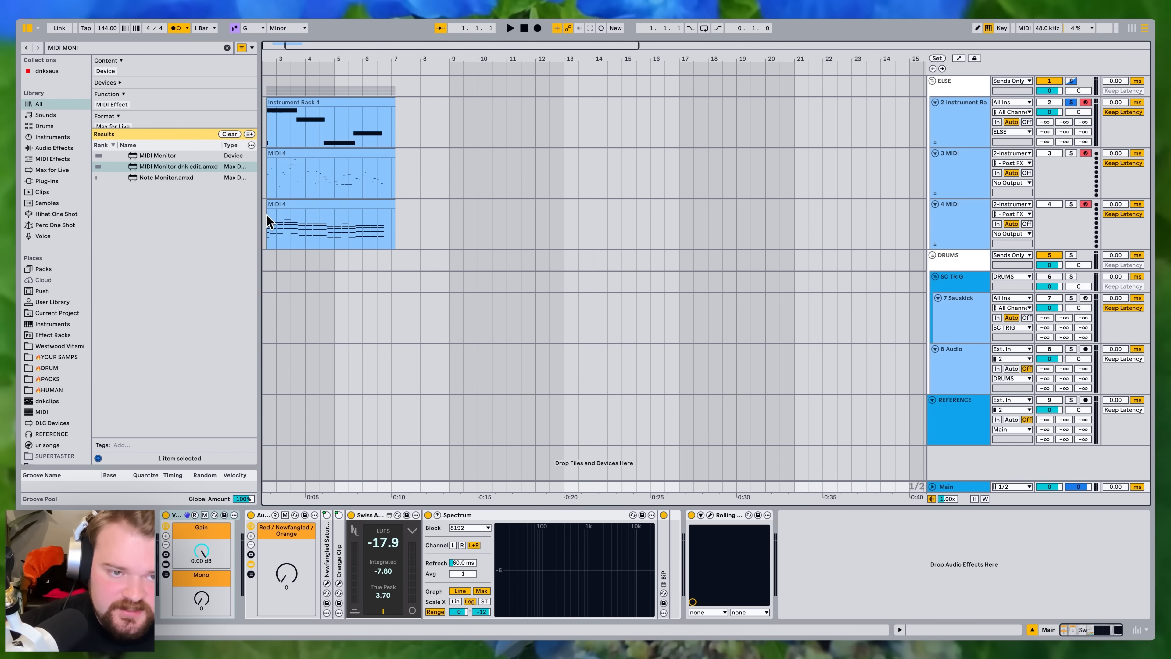
scroll(295, 222, left, 3)
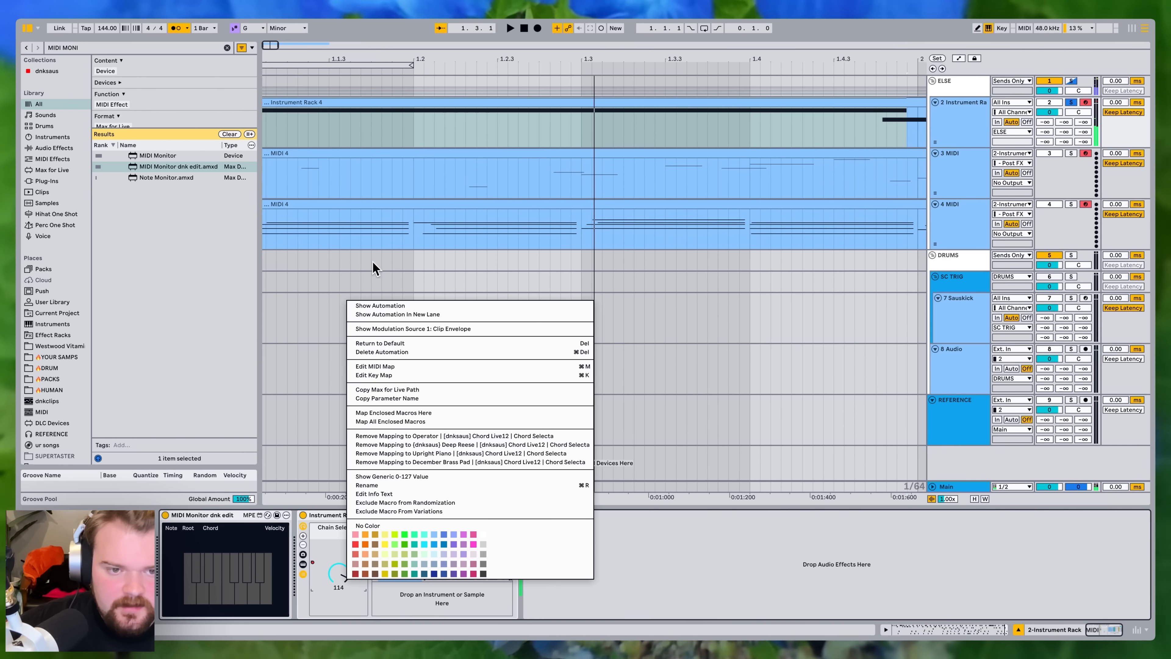
click(376, 305)
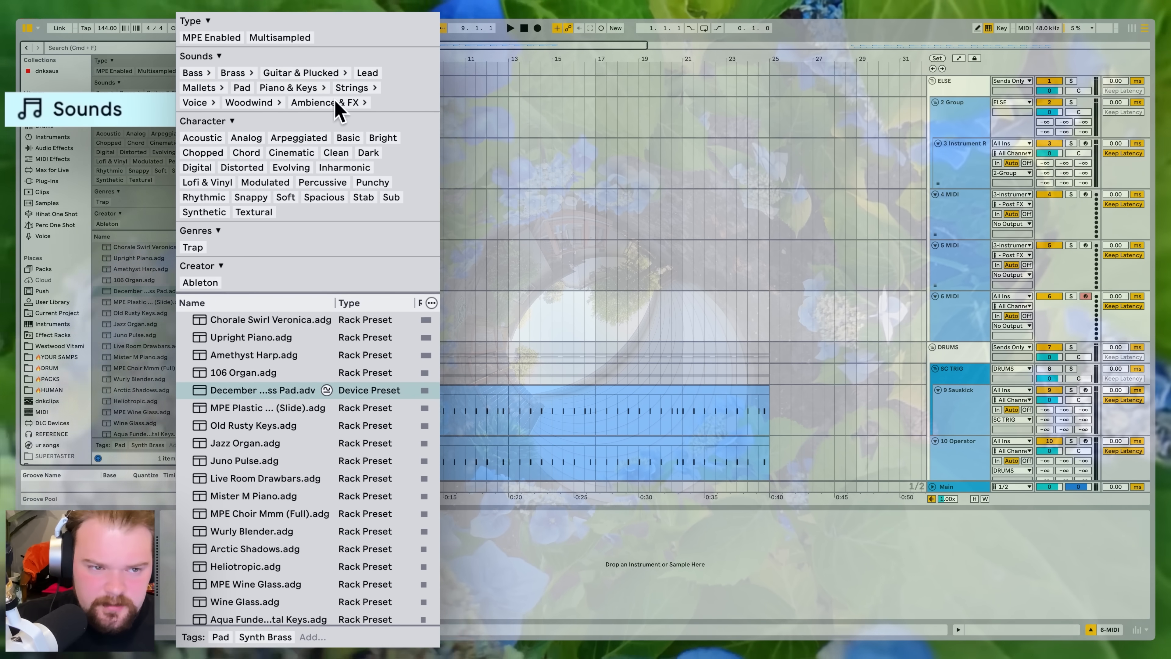
- Filter the Sounds library by Piano & Keys, load Wurly El De-Facto on the 6 MIDI track and group it into an Instrument Rack
click(295, 88)
double_click(163, 370)
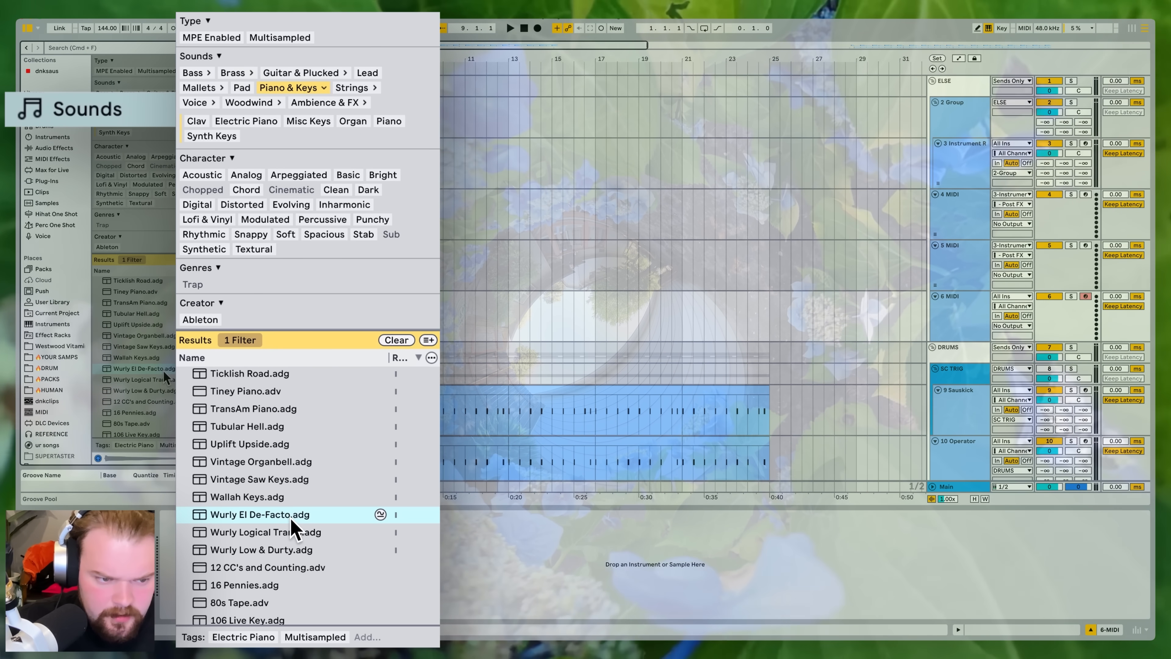
key(super+g)
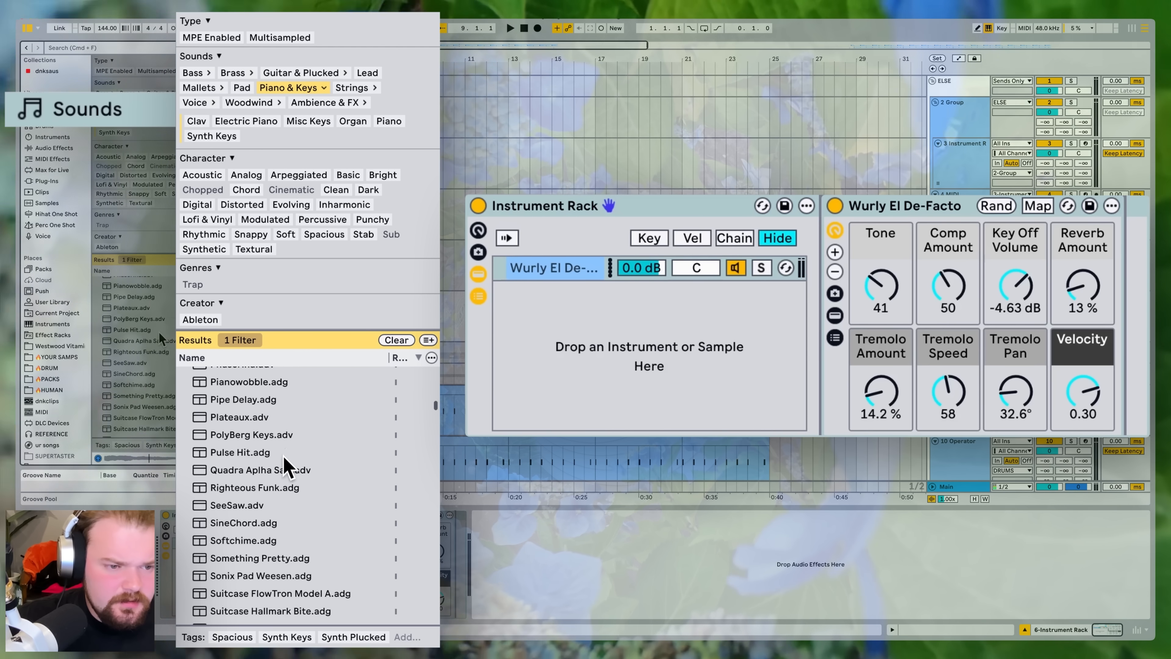
- Add Uplift Upside and Non-Jazz Chime Synth from the Piano & Keys presets as further chains of the new rack
scroll(288, 462, down, 8)
scroll(282, 505, up, 5)
drag(255, 582, 635, 340)
scroll(310, 510, up, 5)
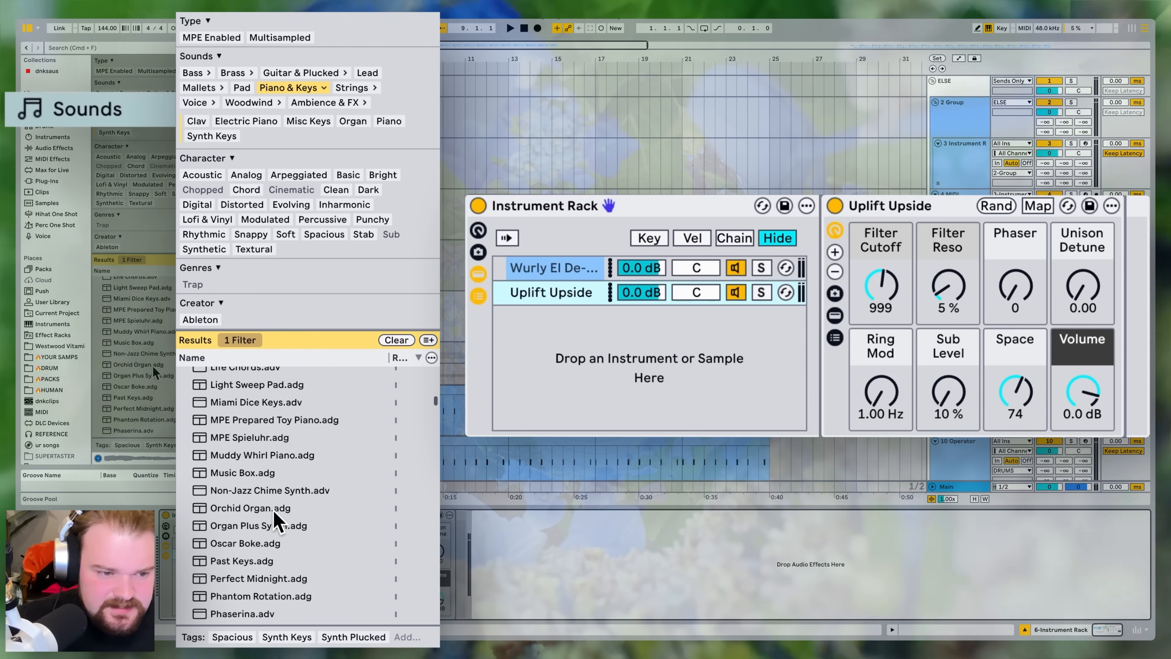
click(274, 489)
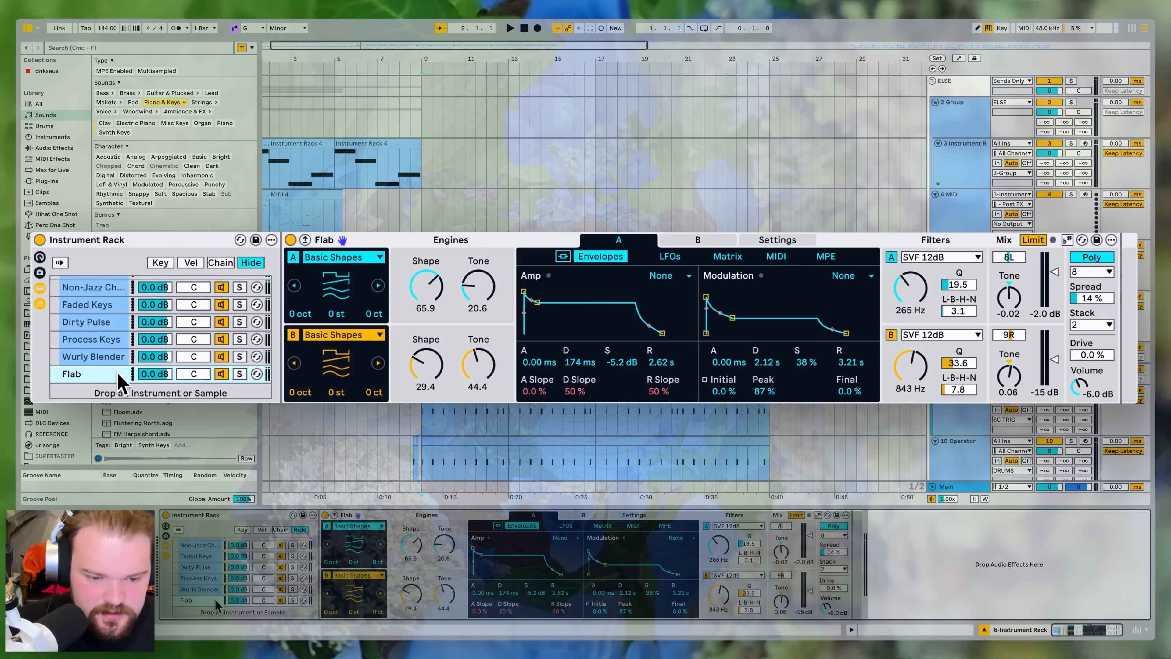
- Distribute the chain zones of all eight keys chains equally and map the rack's Chain Selector to Macro 1
key(super+a)
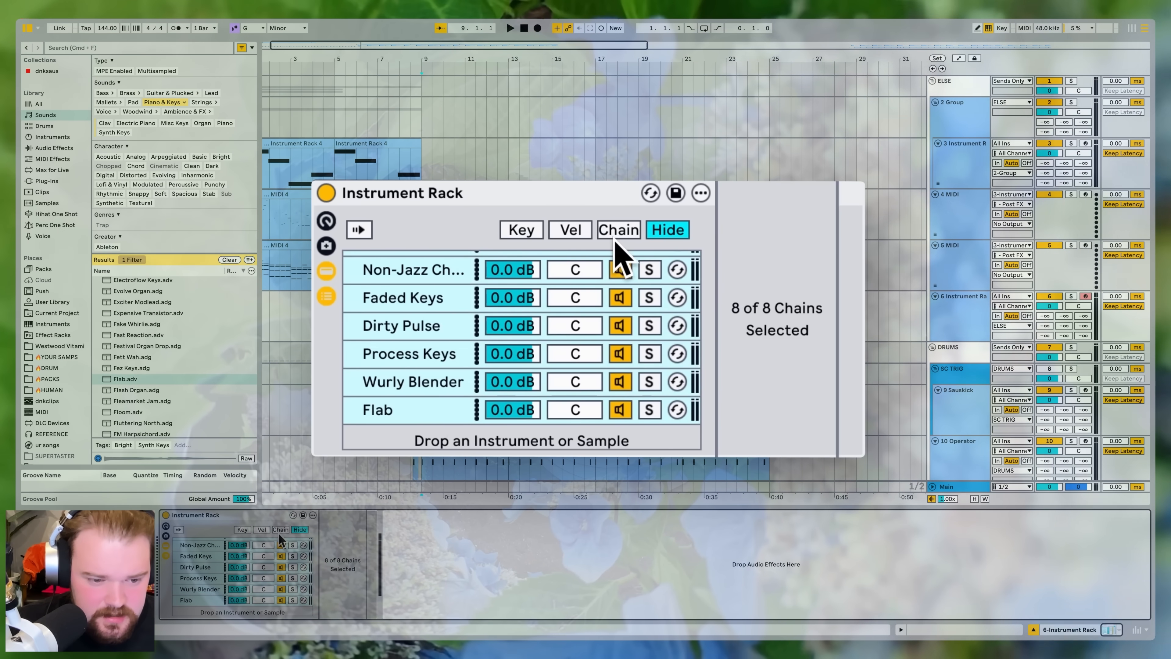
click(280, 529)
drag(321, 595, 617, 589)
right_click(554, 577)
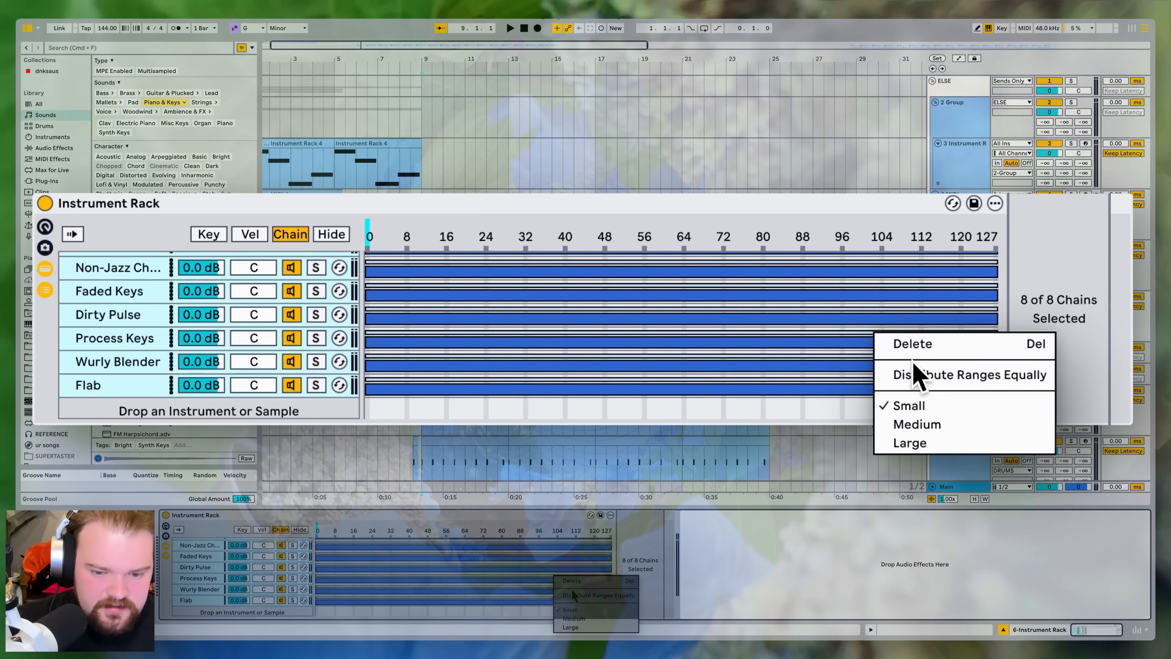
click(571, 594)
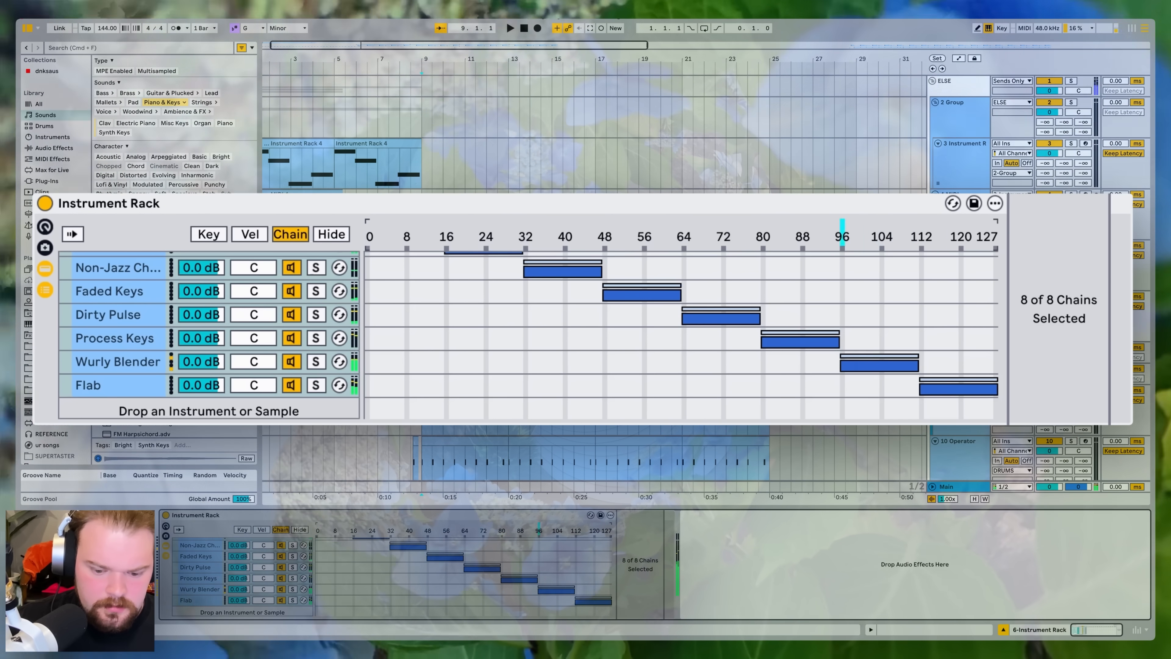
right_click(413, 535)
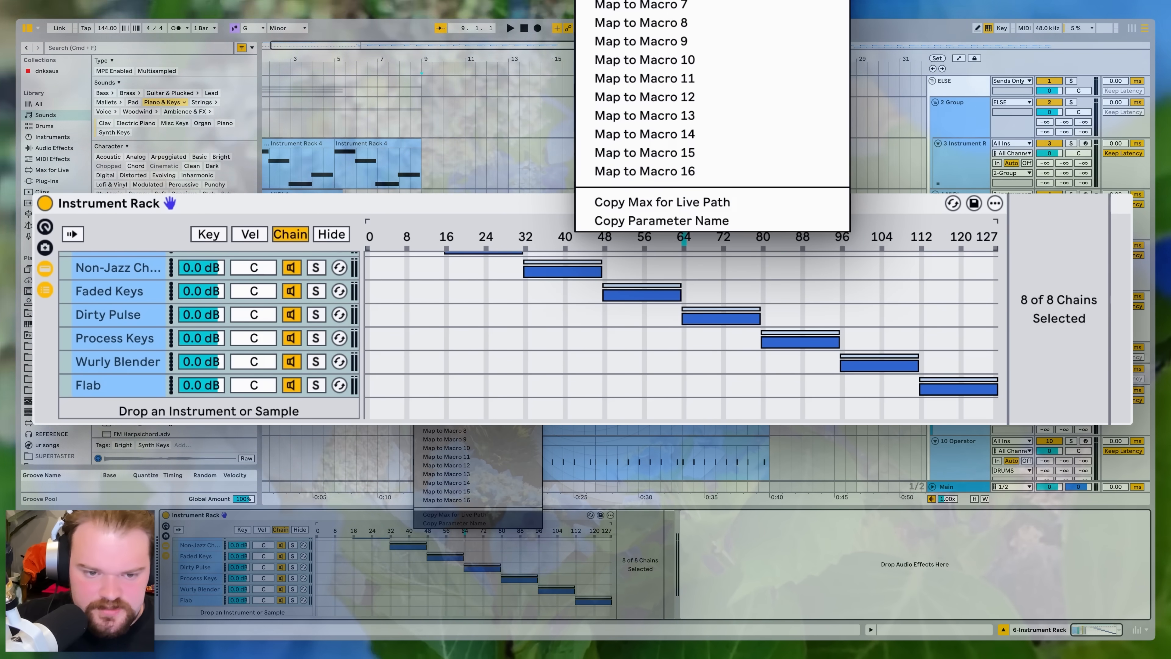
click(445, 369)
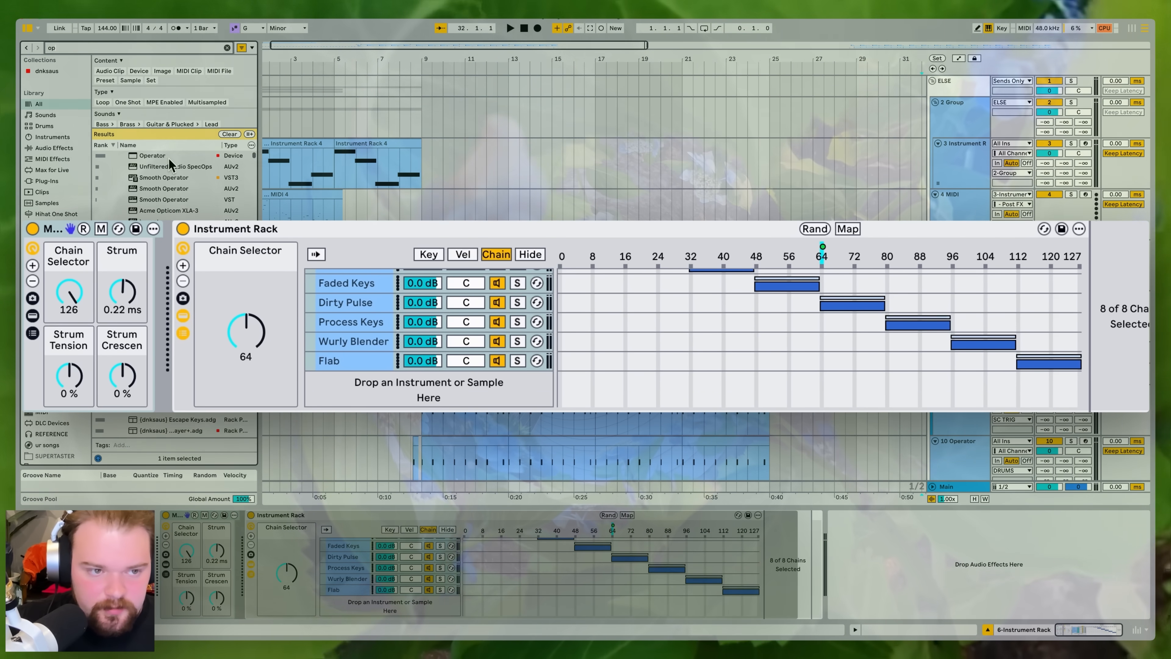
- Add Operator as a ninth chain of the keys rack with its chain zone spanning 0 to 127
drag(167, 156, 405, 403)
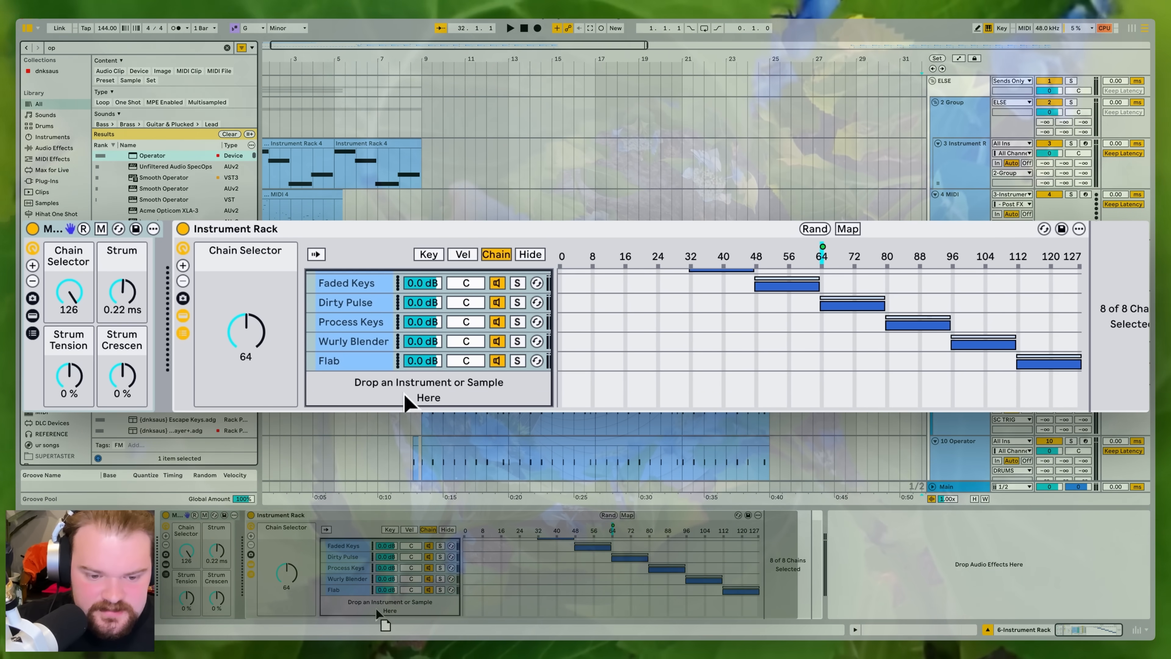
drag(408, 602, 755, 601)
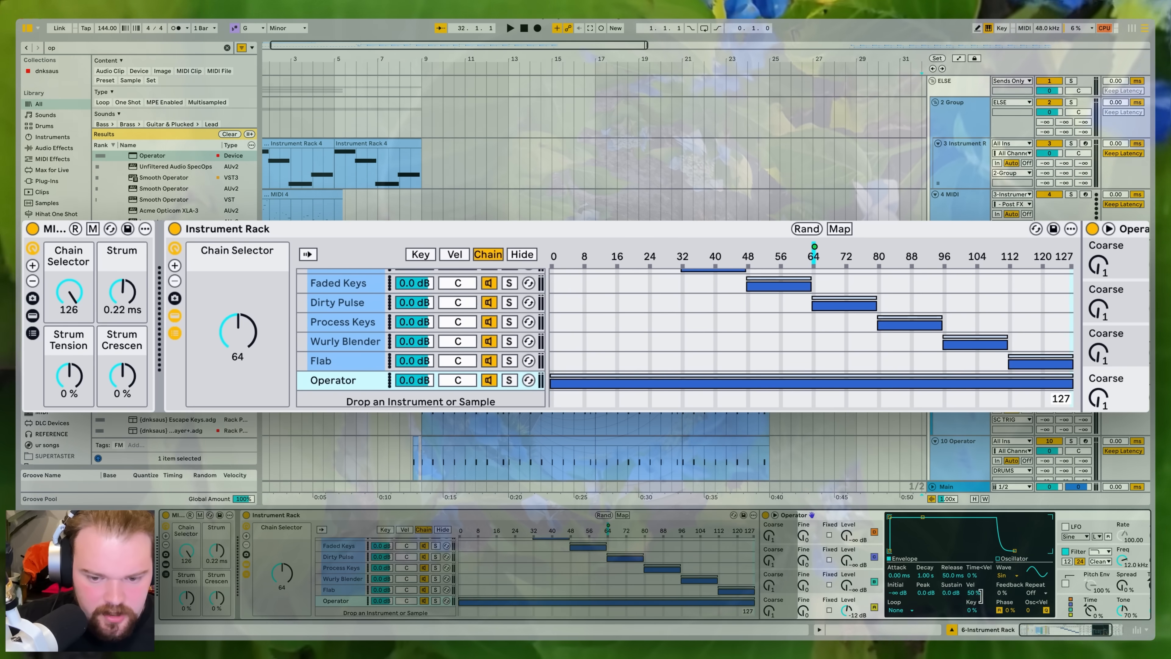
scroll(497, 590, up, 5)
scroll(554, 574, down, 5)
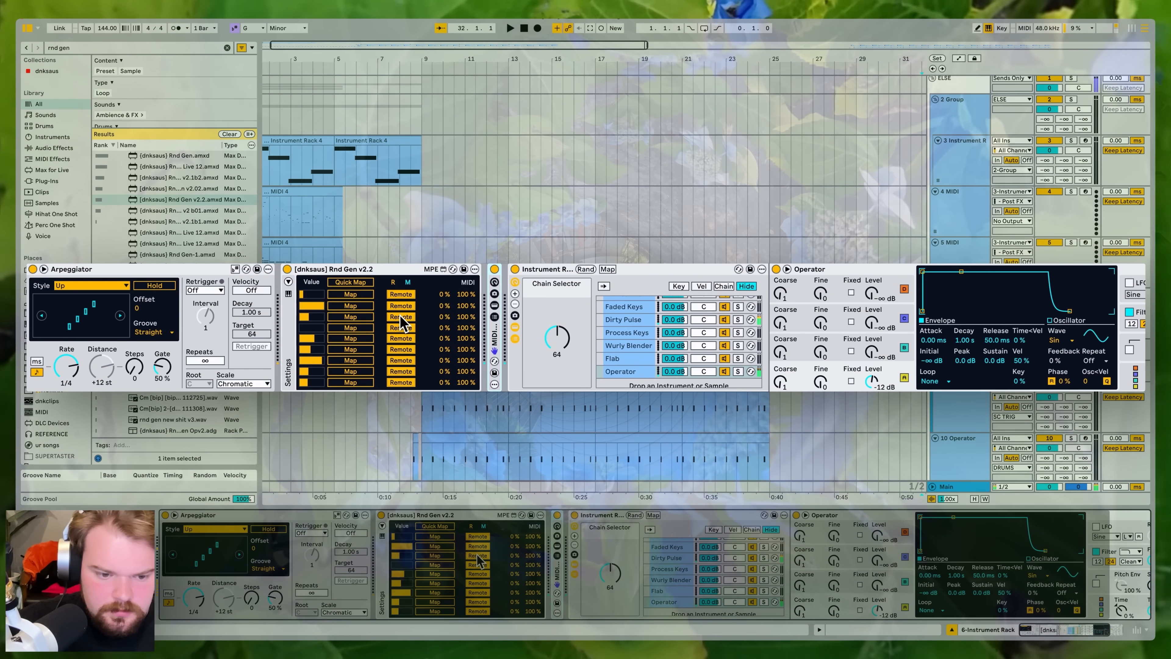
- Map the first Rnd Gen v2.2 slot to Operator's oscillator A waveform and bring up oscillator B's settings
scroll(400, 315, right, 3)
scroll(400, 315, right, 3)
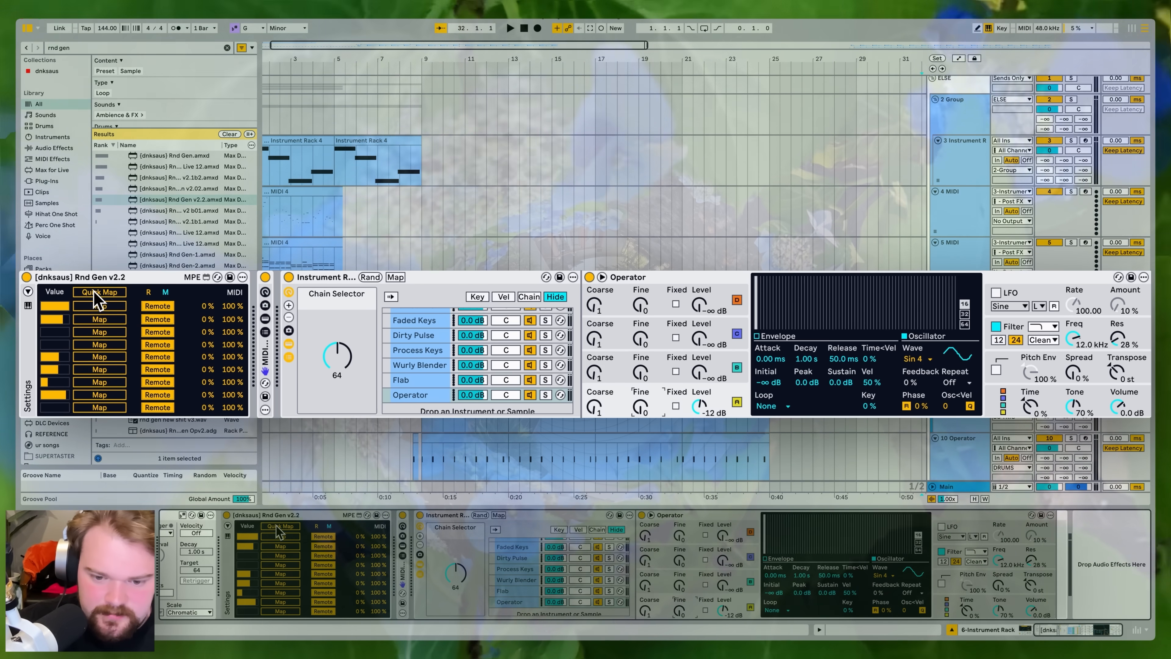
click(99, 298)
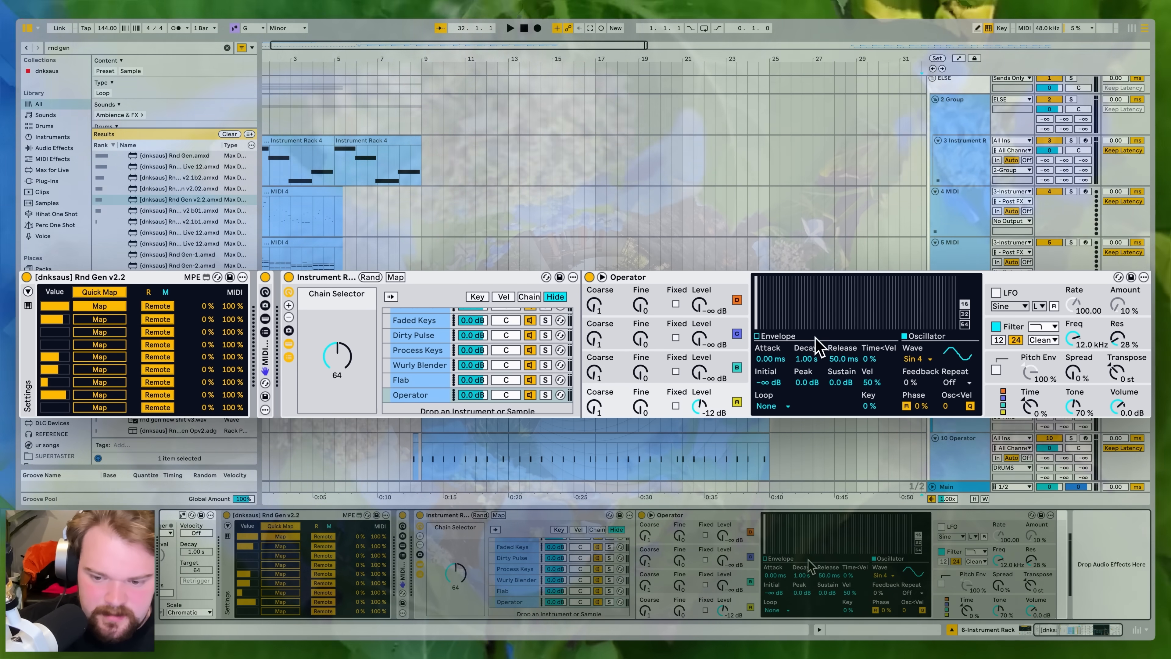
click(915, 362)
click(916, 341)
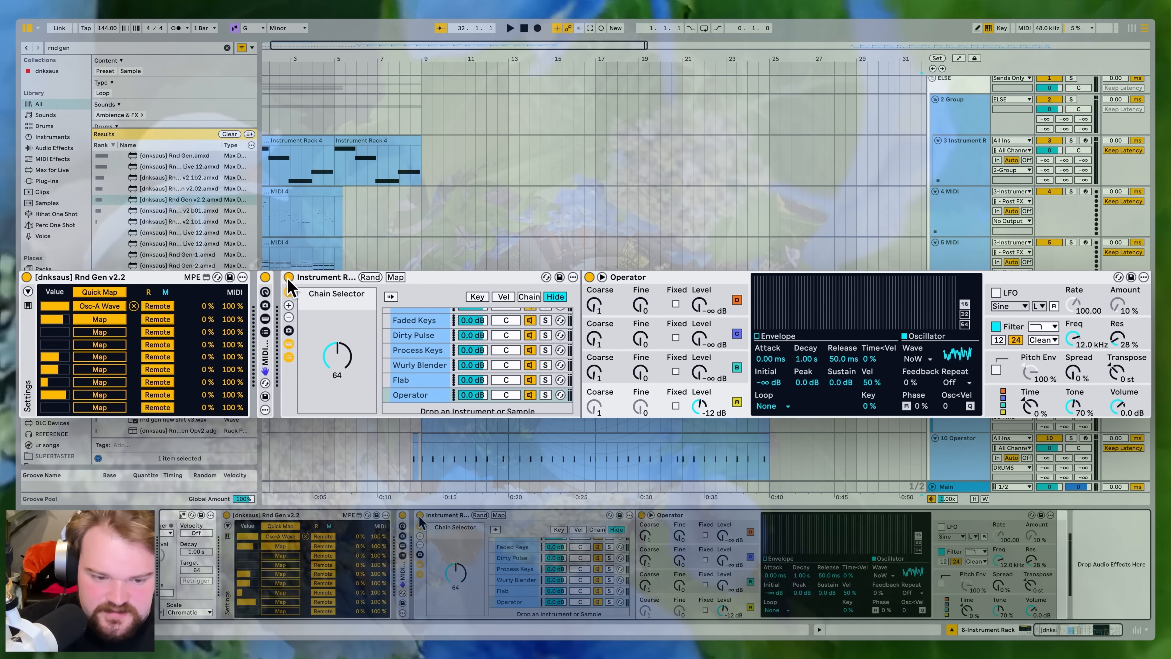
click(643, 358)
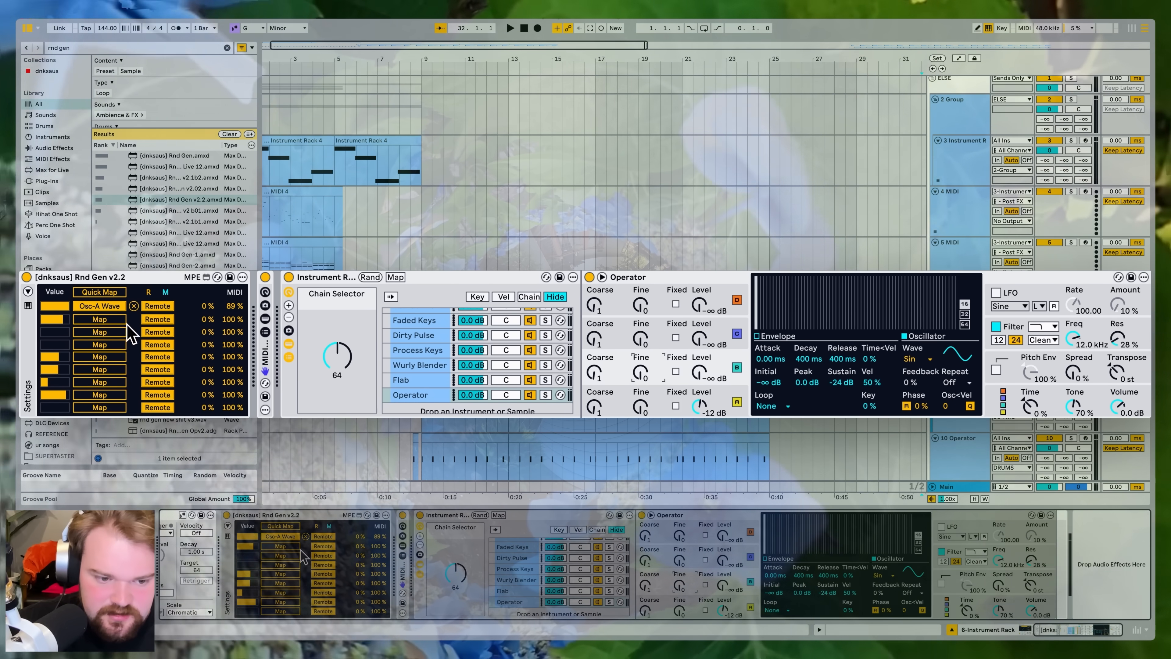
- Map another Rnd Gen to Operator's oscillator B level and both oscillators' envelopes, limiting attack maximums to 37% and 47%, decay minimums to 42% and 53%
double_click(70, 278)
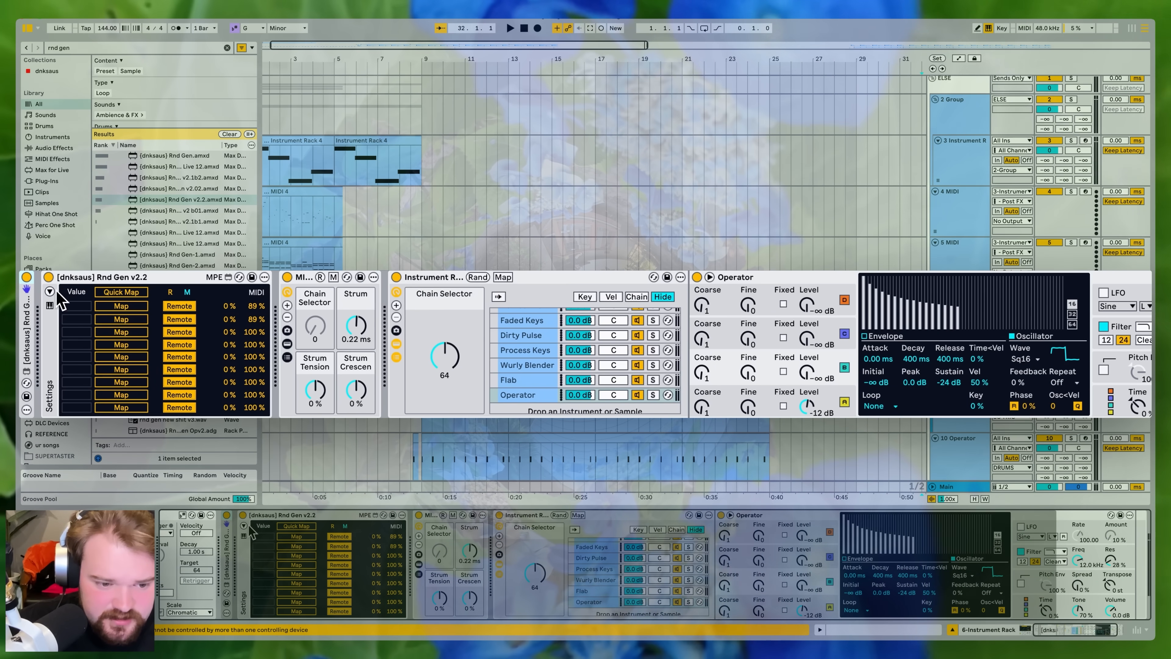
click(49, 291)
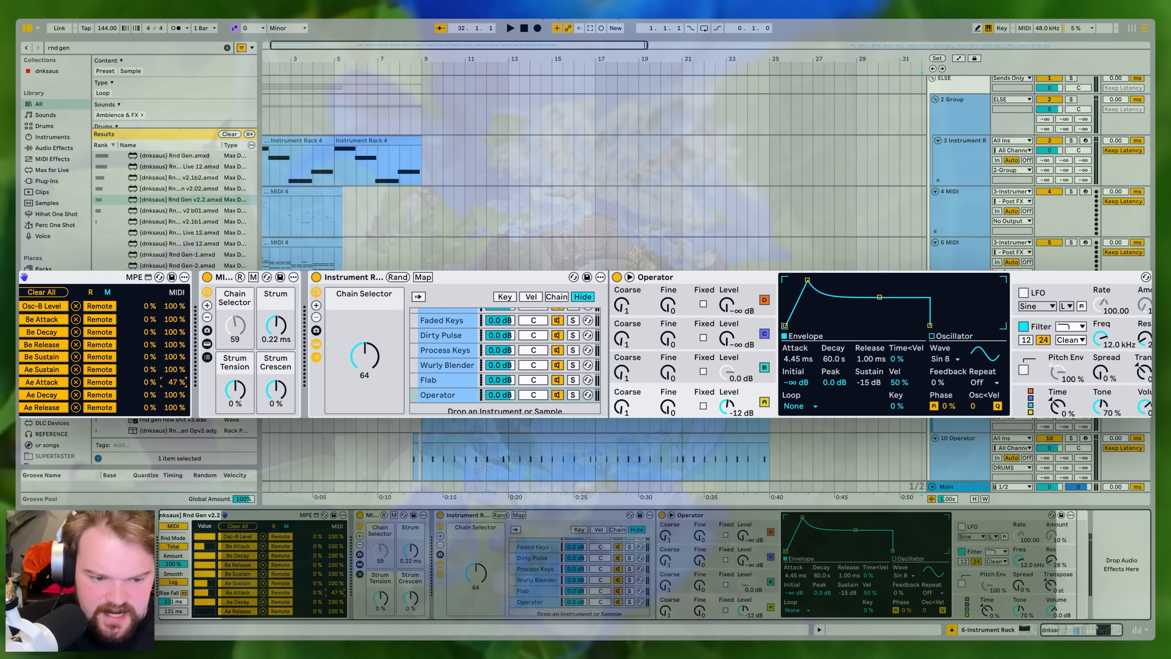
drag(176, 319, 176, 363)
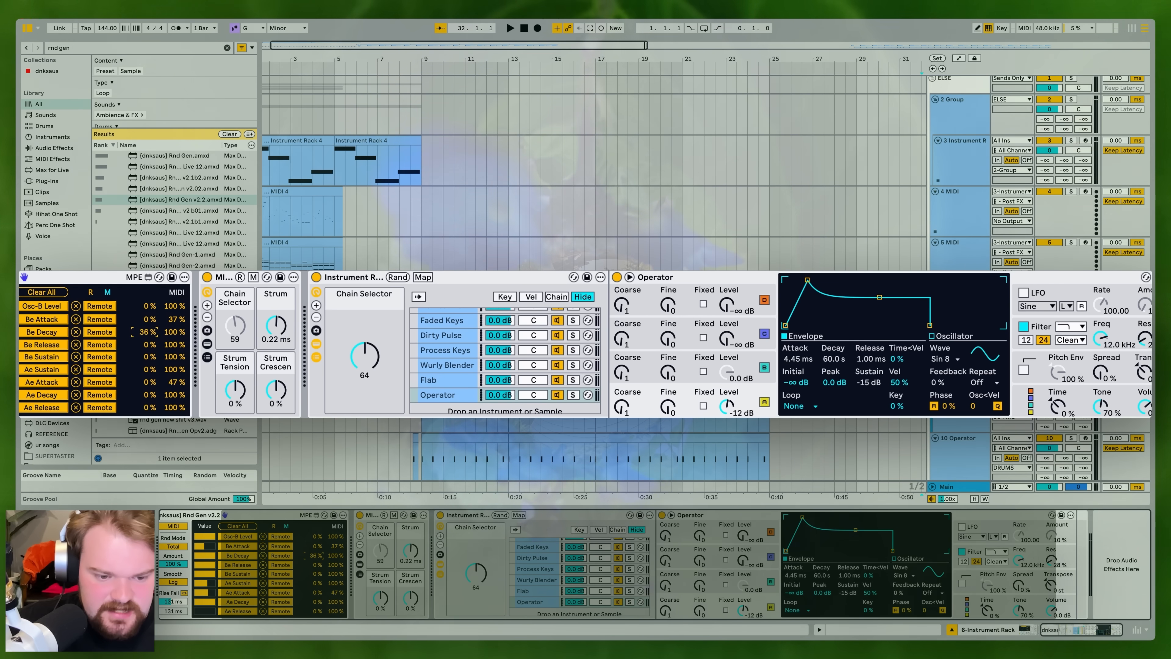
drag(141, 393, 140, 357)
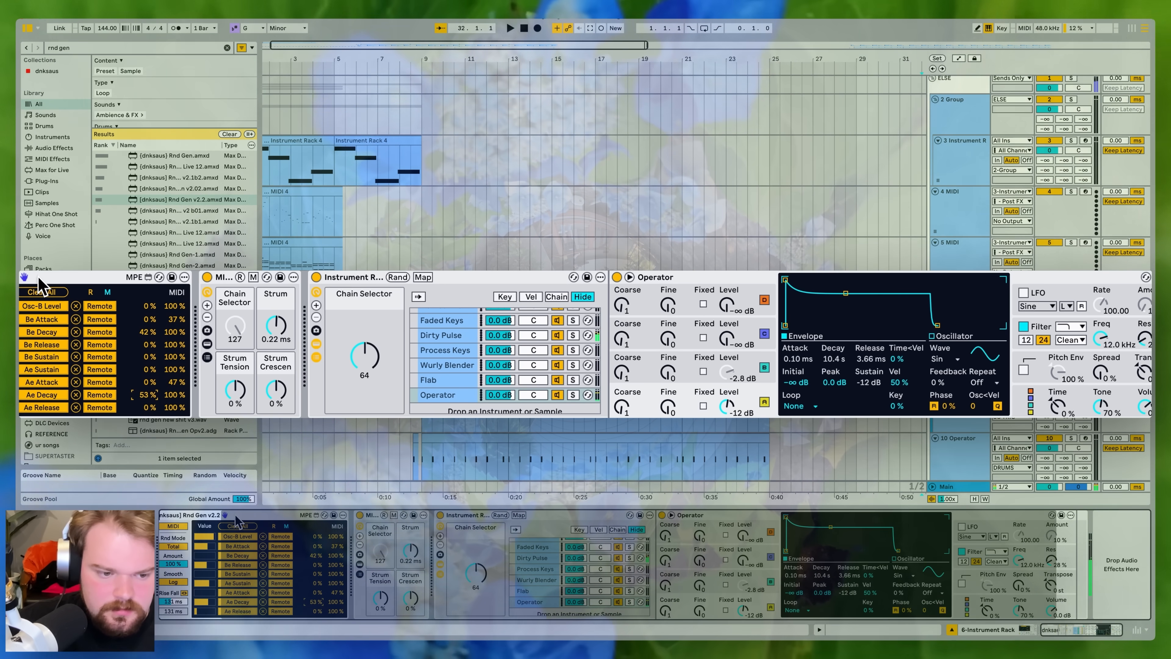
click(42, 292)
click(1101, 340)
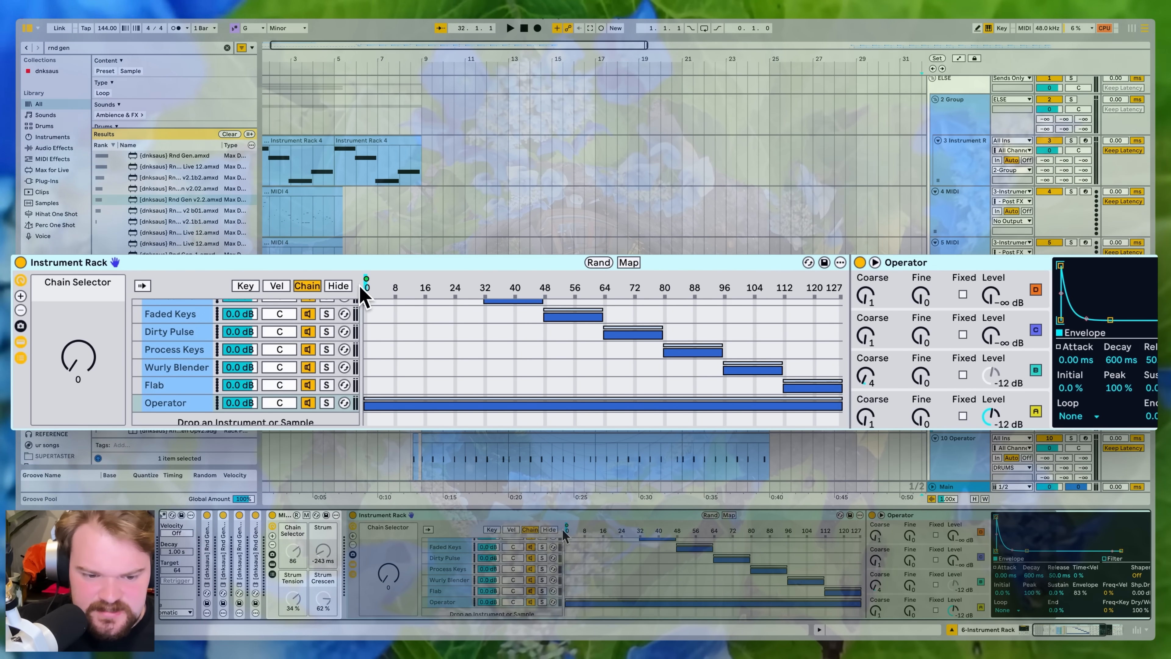
- Extend the chain zones of all chains in the keys rack to the full 0 to 127 range
click(187, 345)
key(super+a)
drag(962, 391, 450, 391)
scroll(461, 360, up, 5)
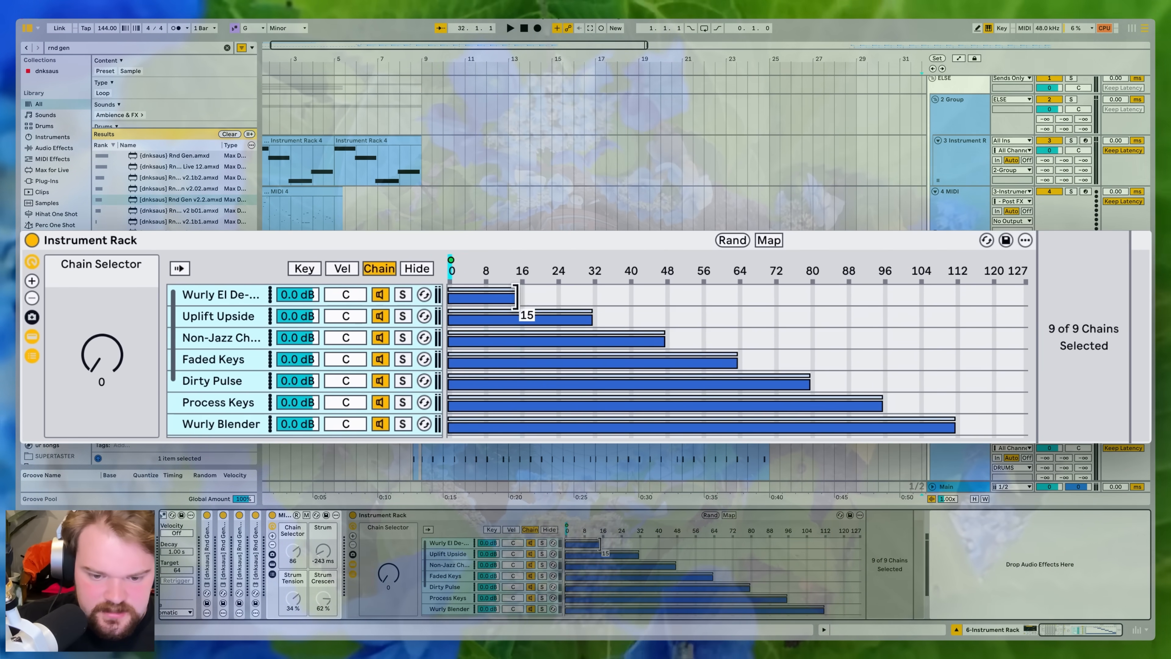
drag(520, 298, 1027, 299)
- Distribute the velocity ranges of the eight keys chains equally, leaving Operator out of the selection
click(342, 268)
right_click(521, 299)
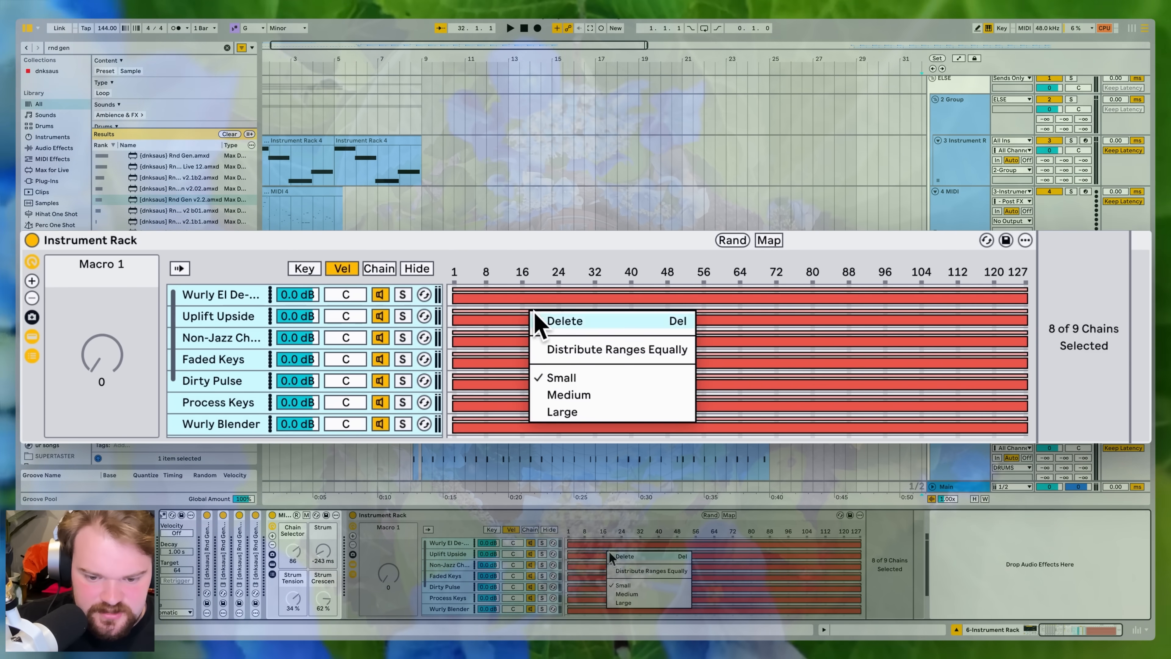
click(567, 348)
scroll(572, 351, down, 4)
click(646, 389)
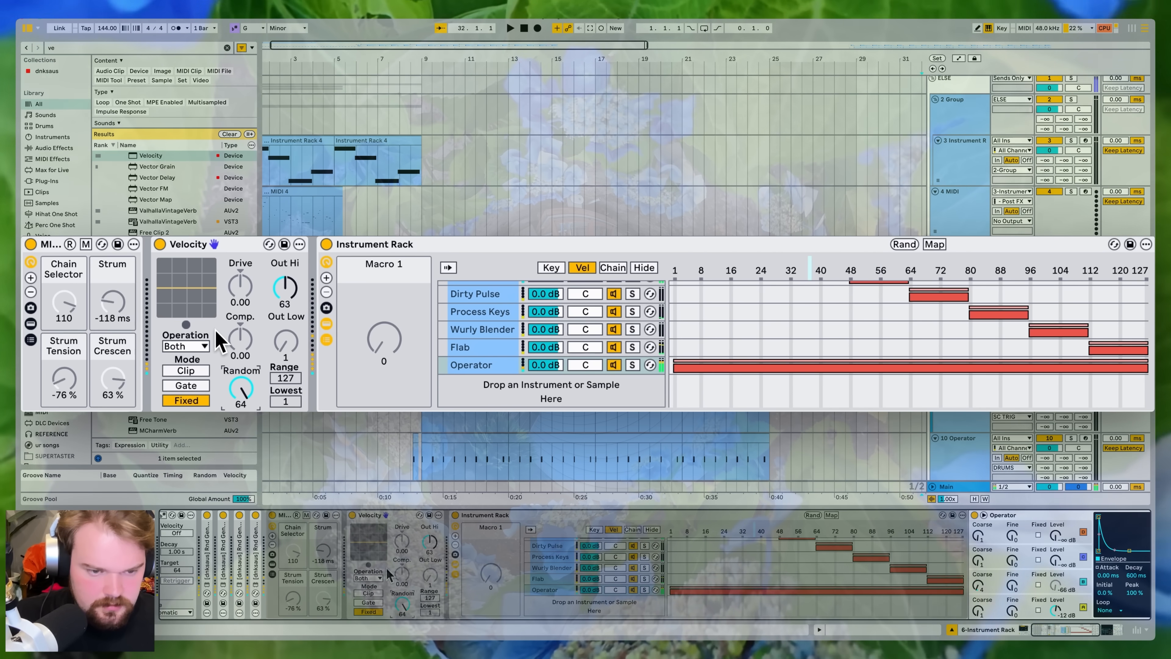
- Set Echo's linked left and right delay times to 1/32 and lower its Dry/Wet
scroll(389, 575, left, 10)
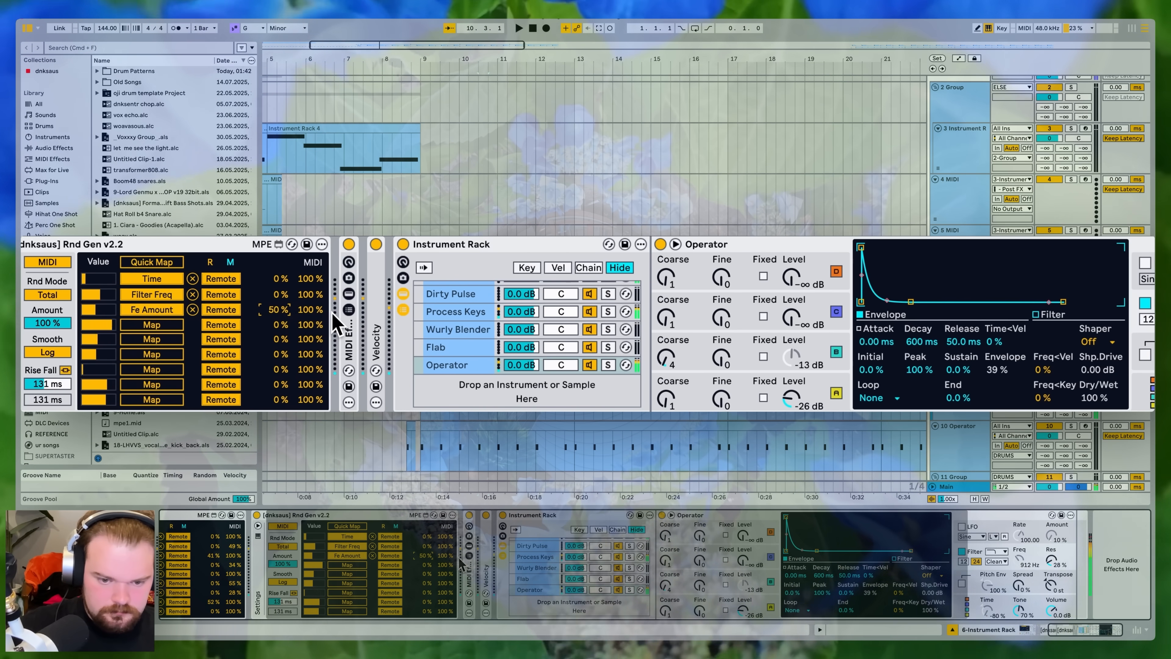
scroll(469, 564, right, 10)
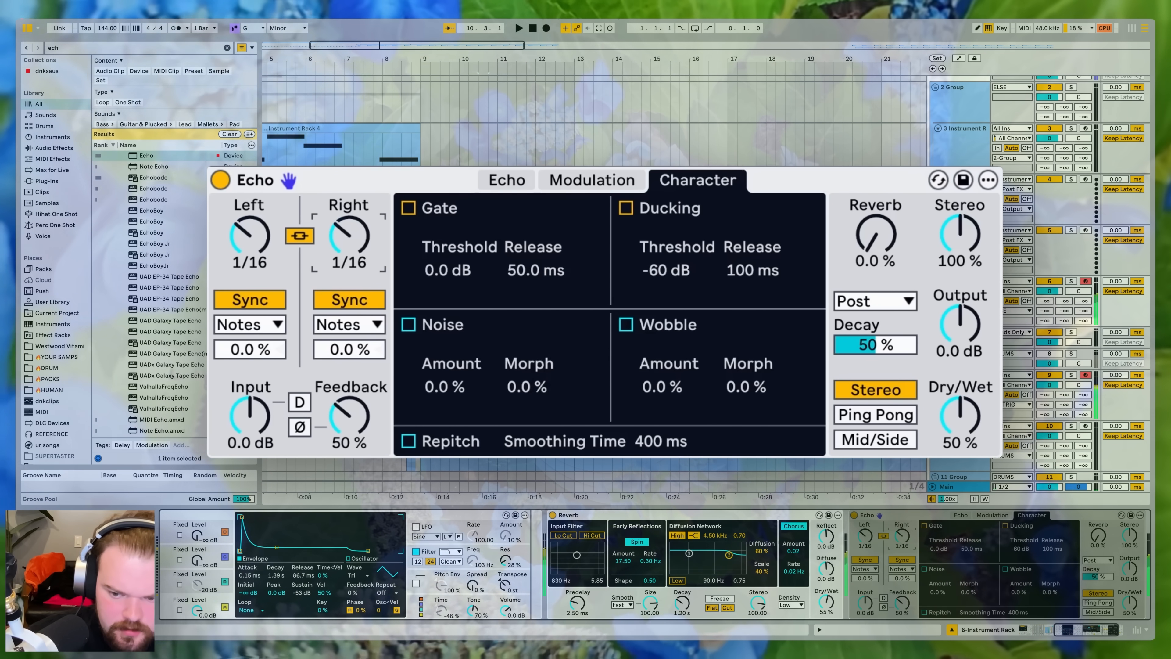
drag(349, 236, 344, 237)
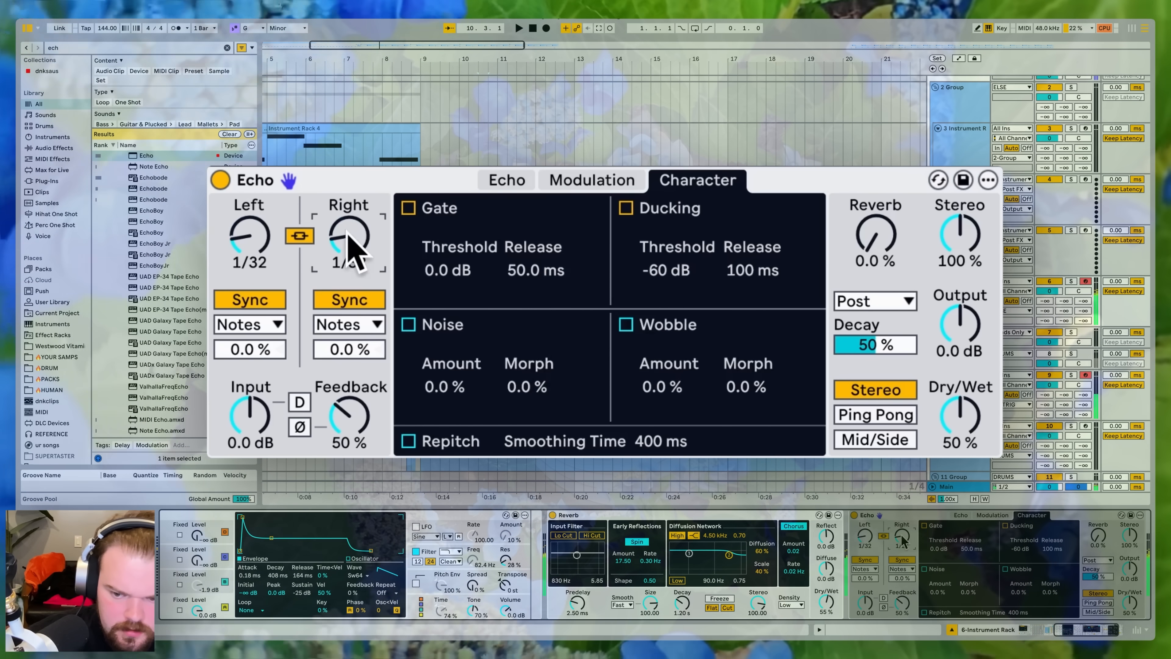
drag(988, 411, 989, 434)
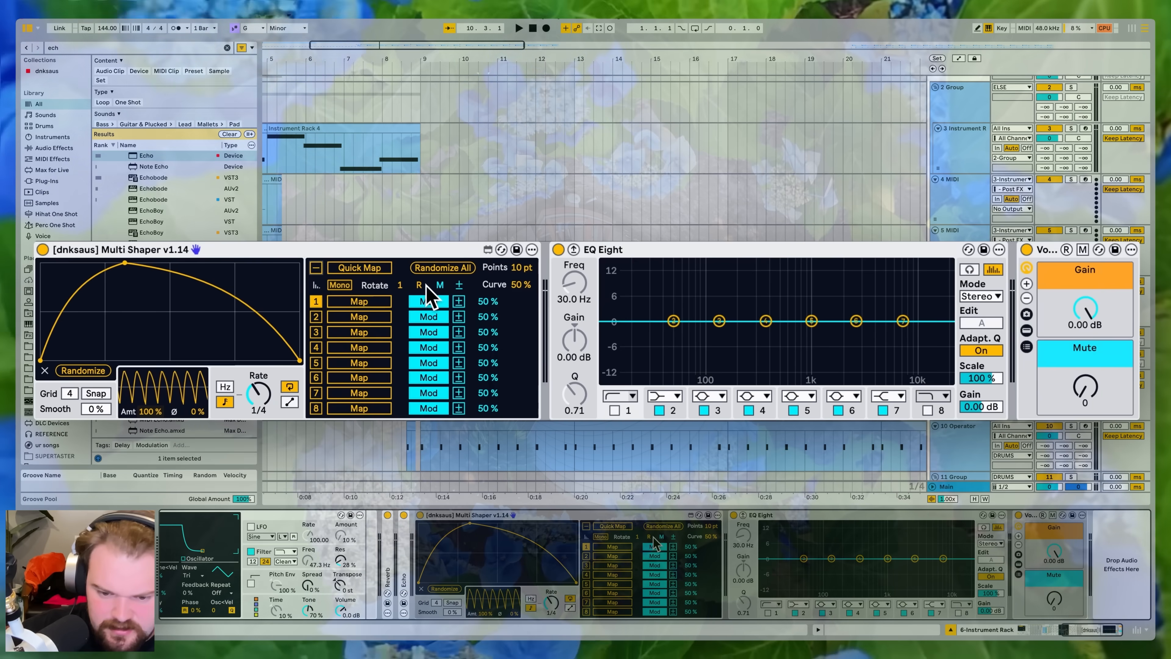
- Map Multi Shaper's first slot to EQ Eight's Scale and second to the volume rack's Gain, with EQ band 7 at about 141 Hz and 13.5 dB
click(383, 304)
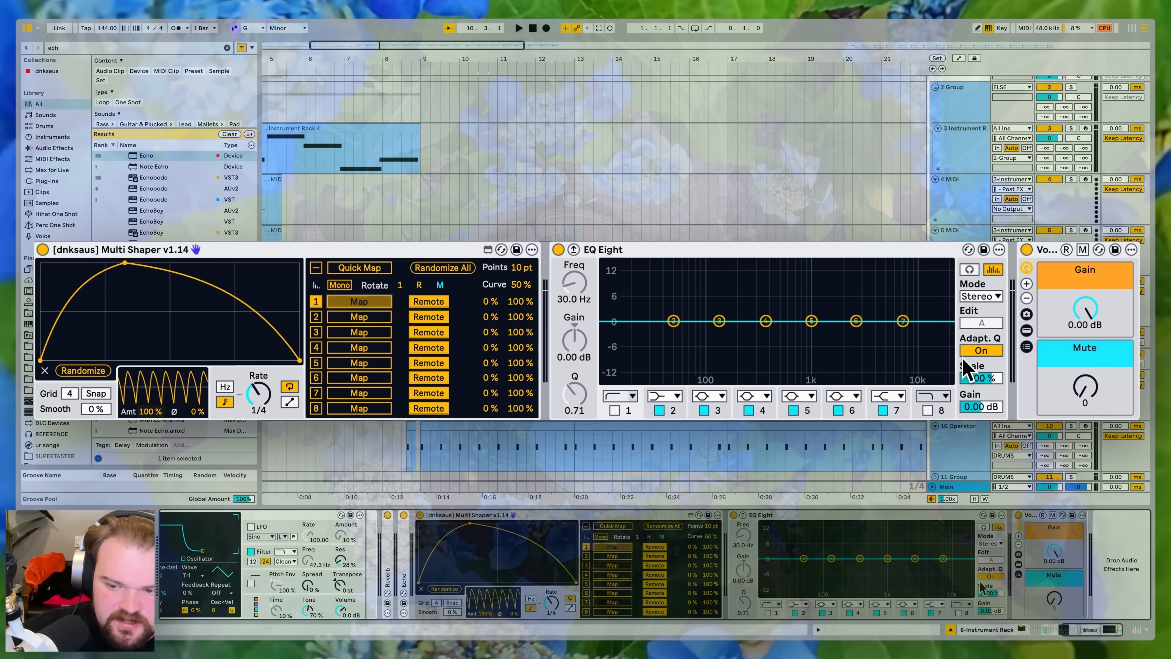
click(974, 378)
drag(903, 320, 723, 269)
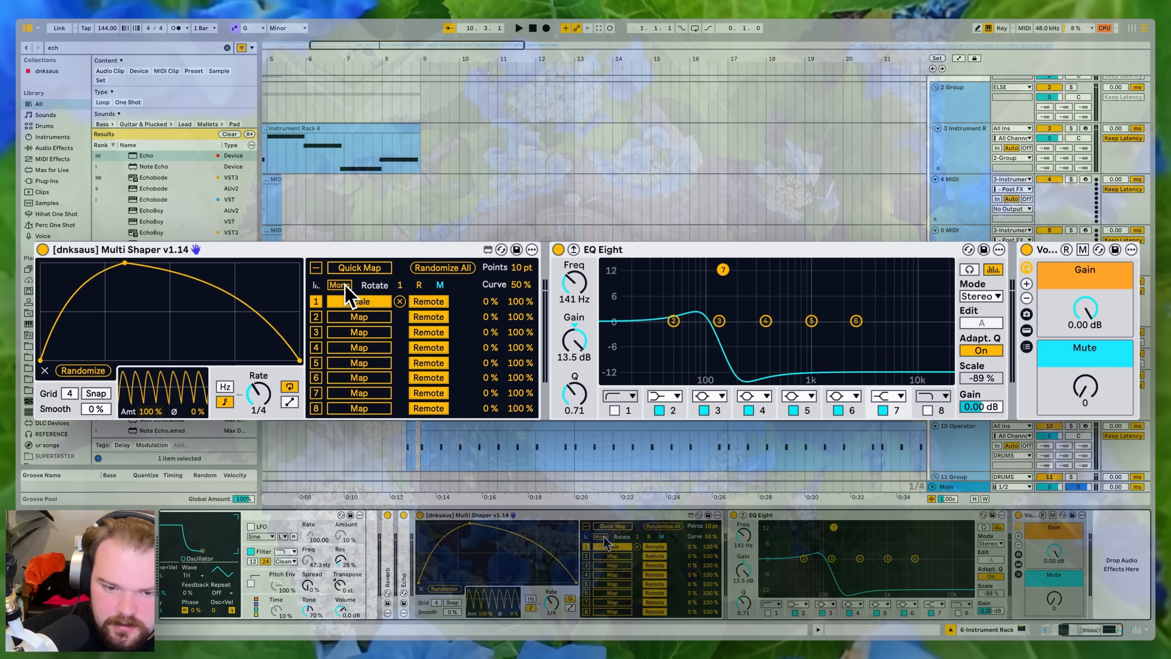
click(357, 316)
click(1084, 310)
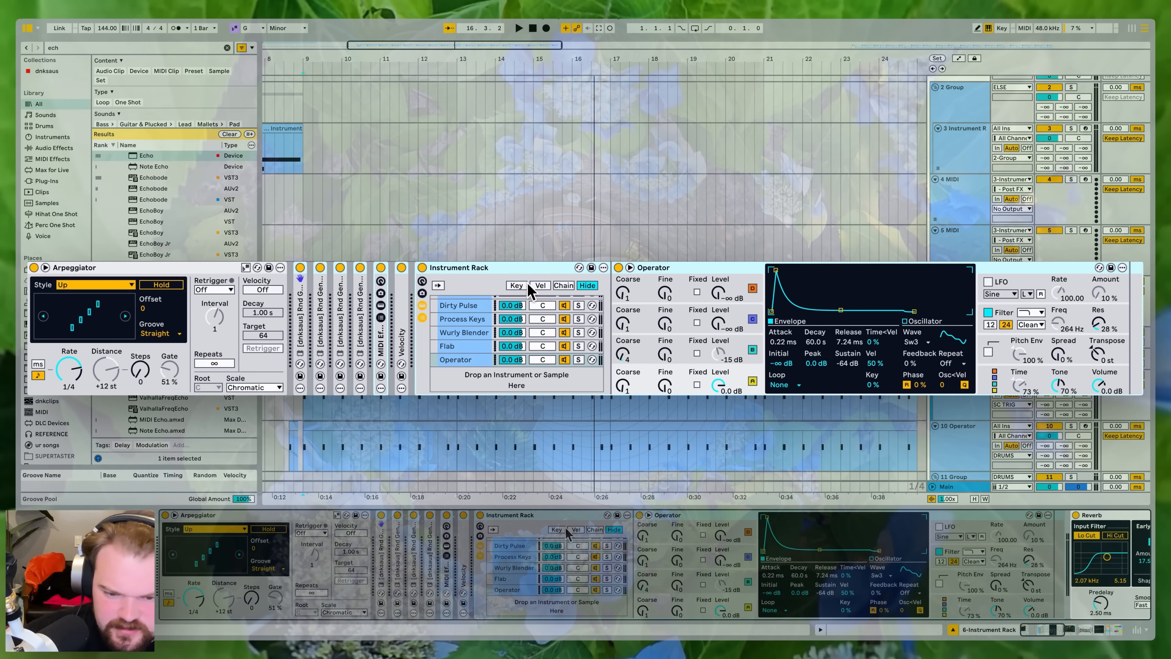
- Group the randomizers and keys rack into a new Instrument Rack and add Operator as its second chain
key(super+g)
click(302, 317)
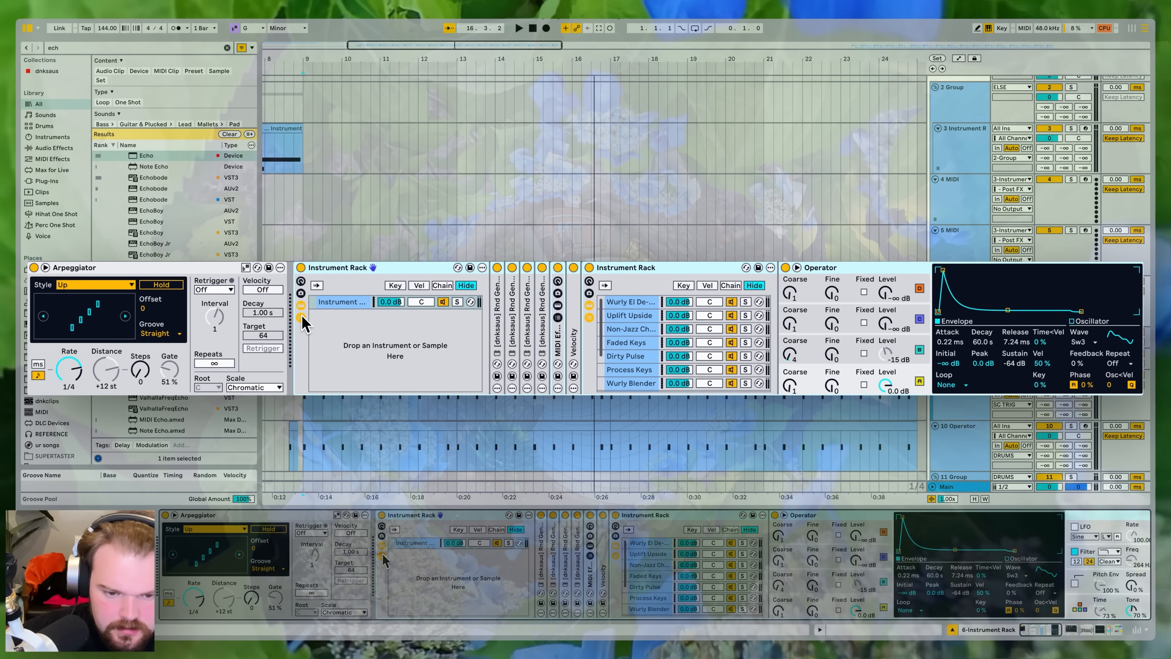
key(super+f)
text(oper)
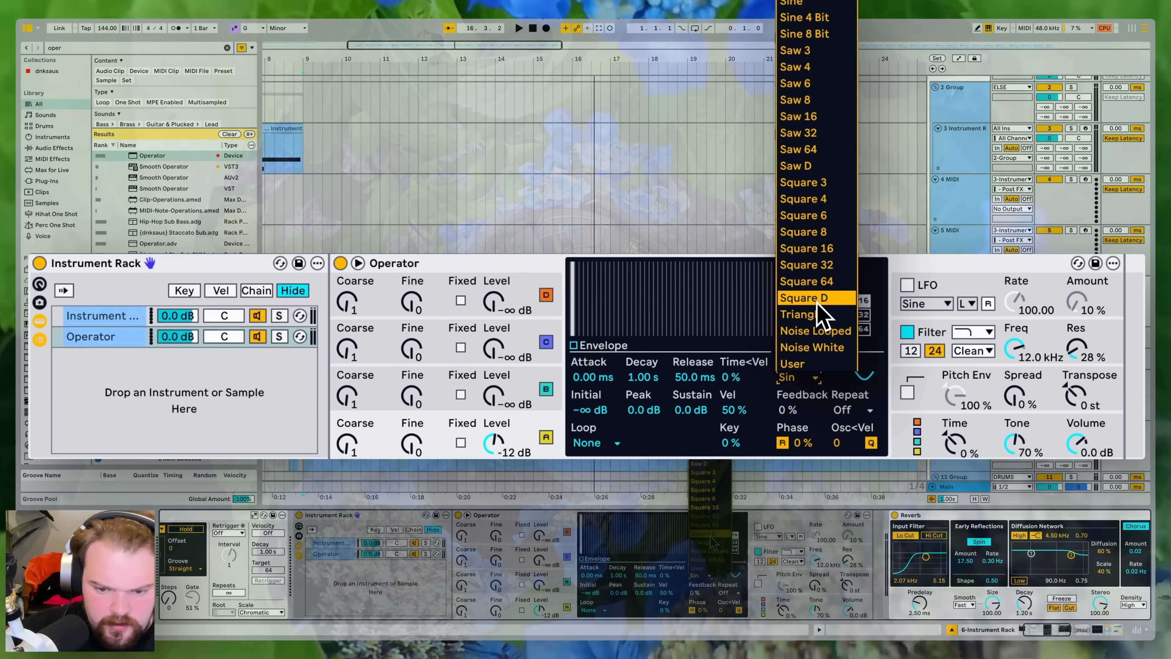
- Set the new Operator's oscillator A waveform to Square D and lower its filter frequency
click(818, 310)
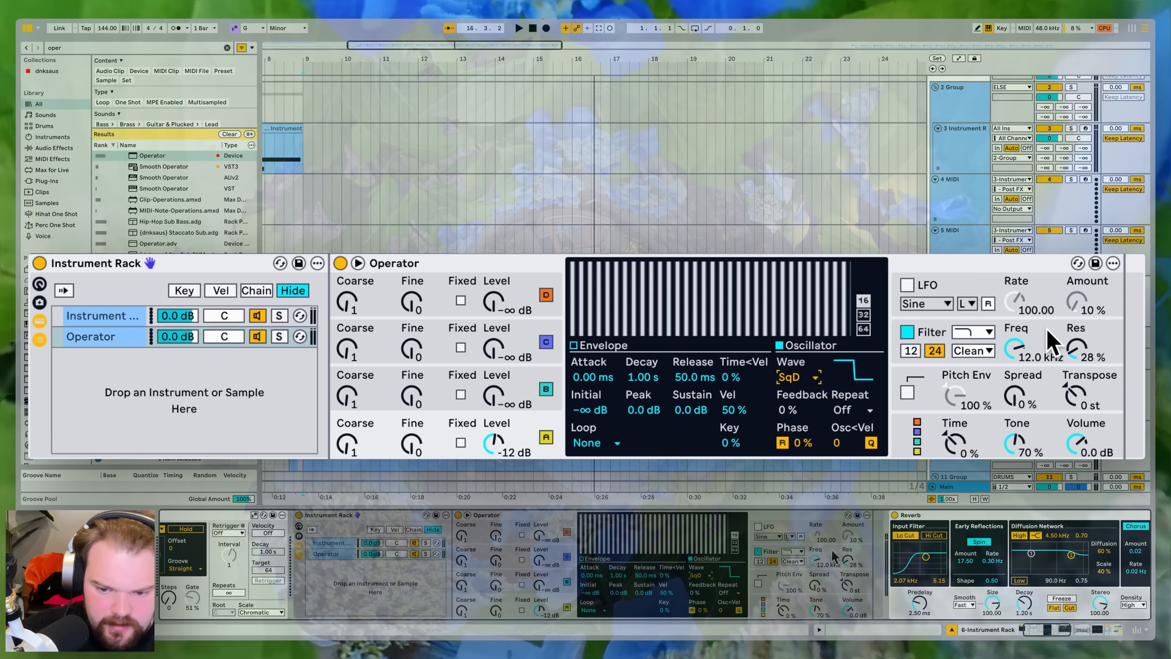
click(1014, 348)
drag(1014, 351, 1014, 392)
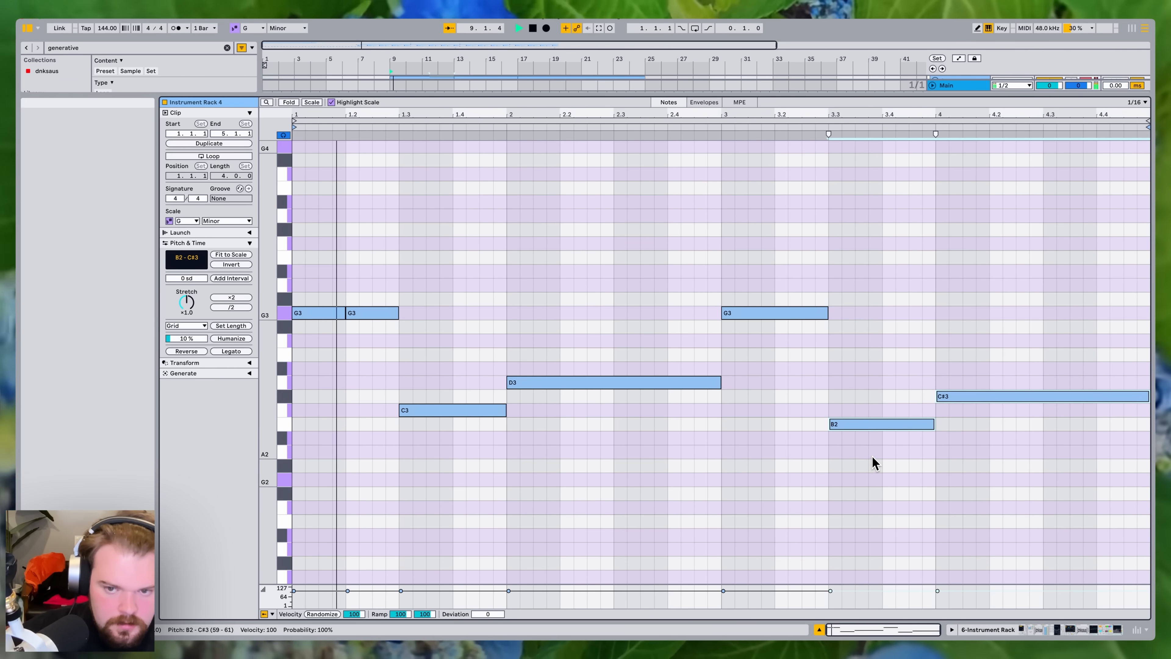
- Raise the G3 note at bar 3 of the MIDI clip and loop the arrangement over both clips from bar 9 to 25
mouse_move(794, 316)
mouse_down()
mouse_move(792, 328)
mouse_move(795, 309)
mouse_up()
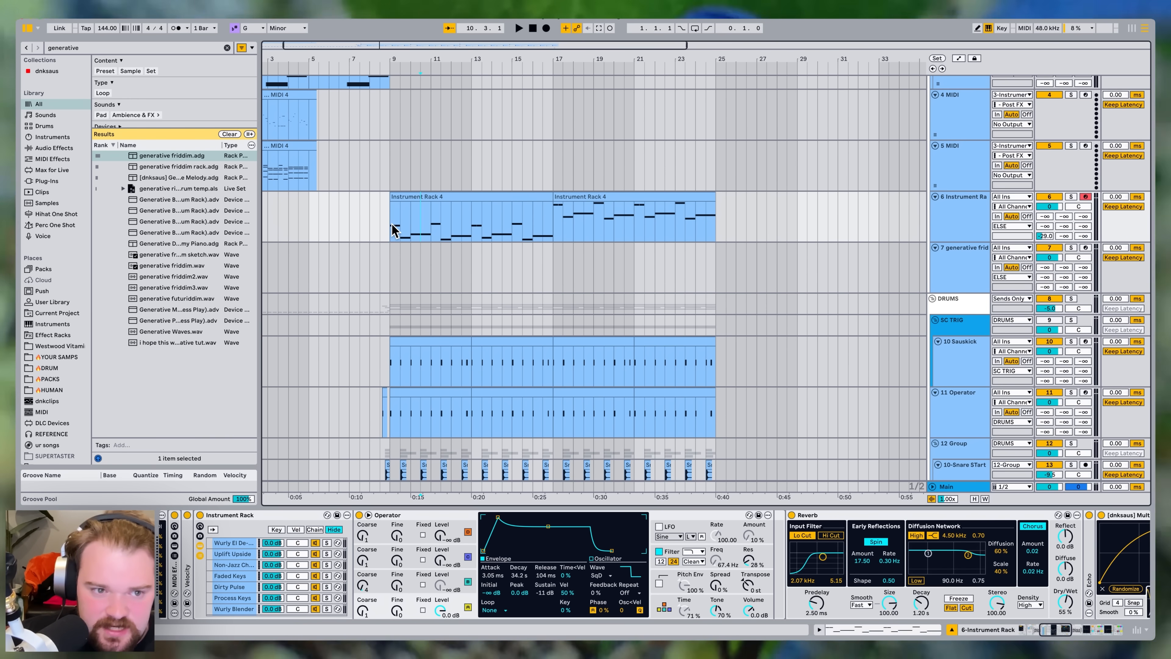
drag(393, 230, 653, 214)
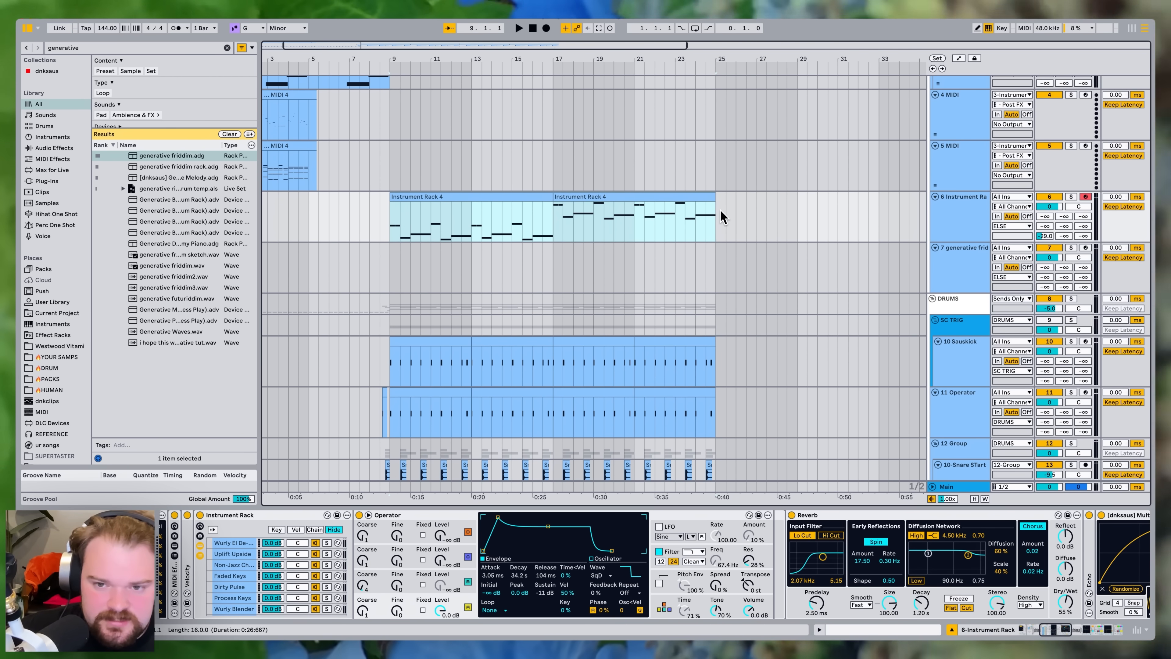
key(super+l)
- Insert an audio track with 6-Instrument Rack as its input, arm it, and record repeated takes of the loop
key(super+t)
click(1007, 248)
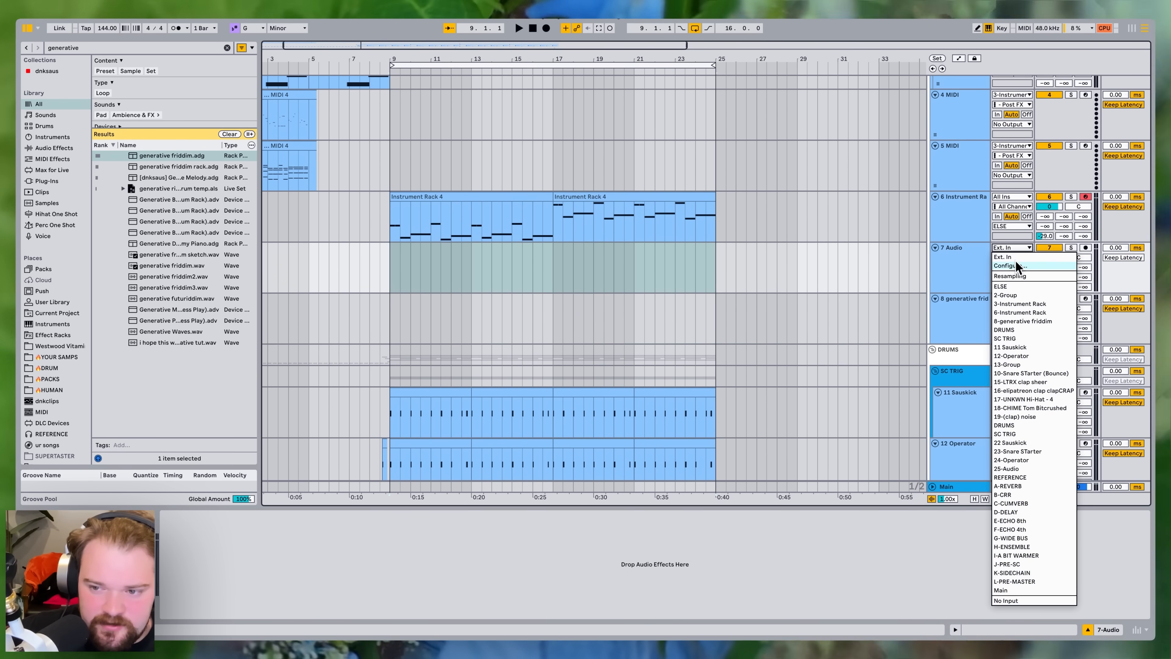
click(1020, 312)
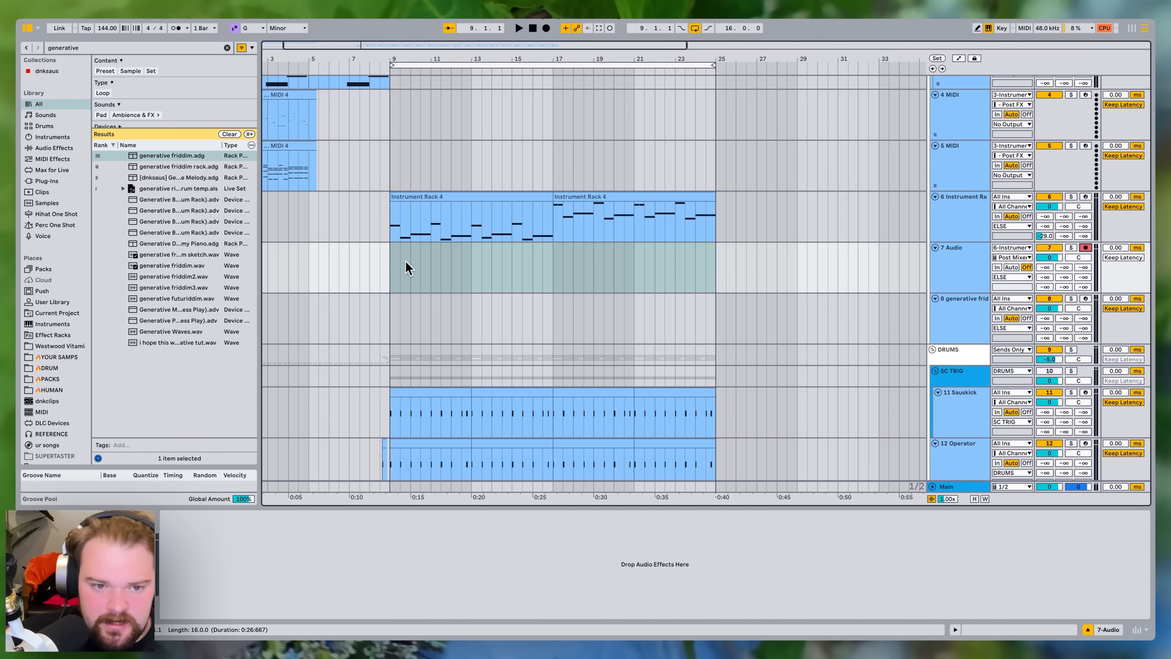
key(F9)
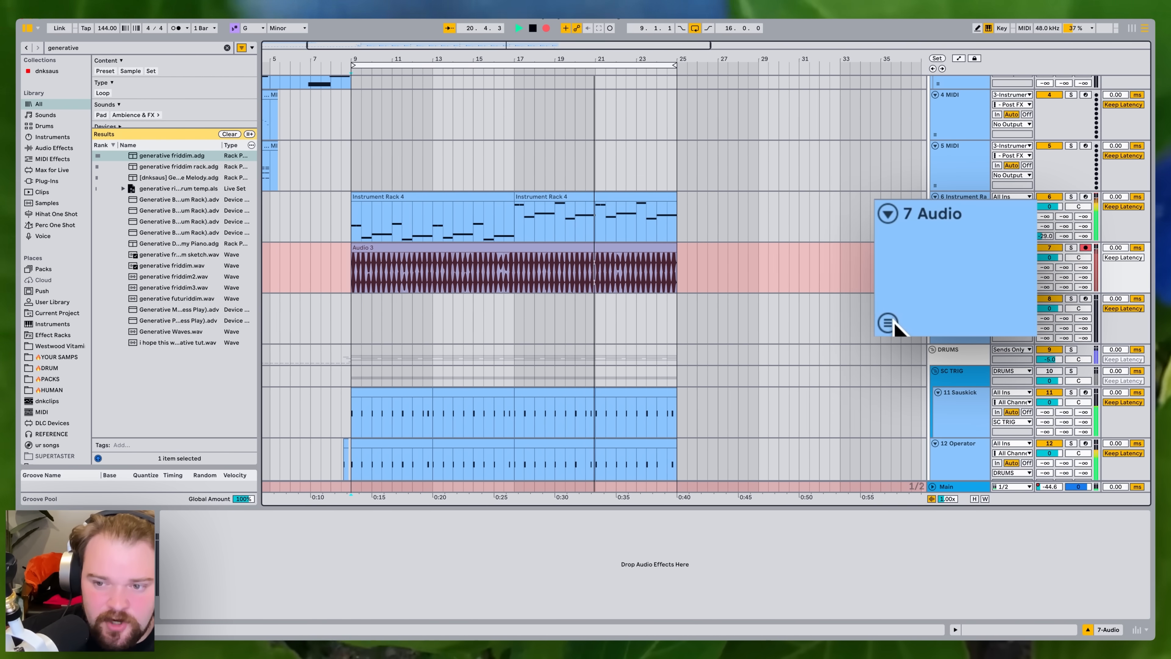
- Show the take lanes of the 7 Audio track and finish recording the takes
click(936, 286)
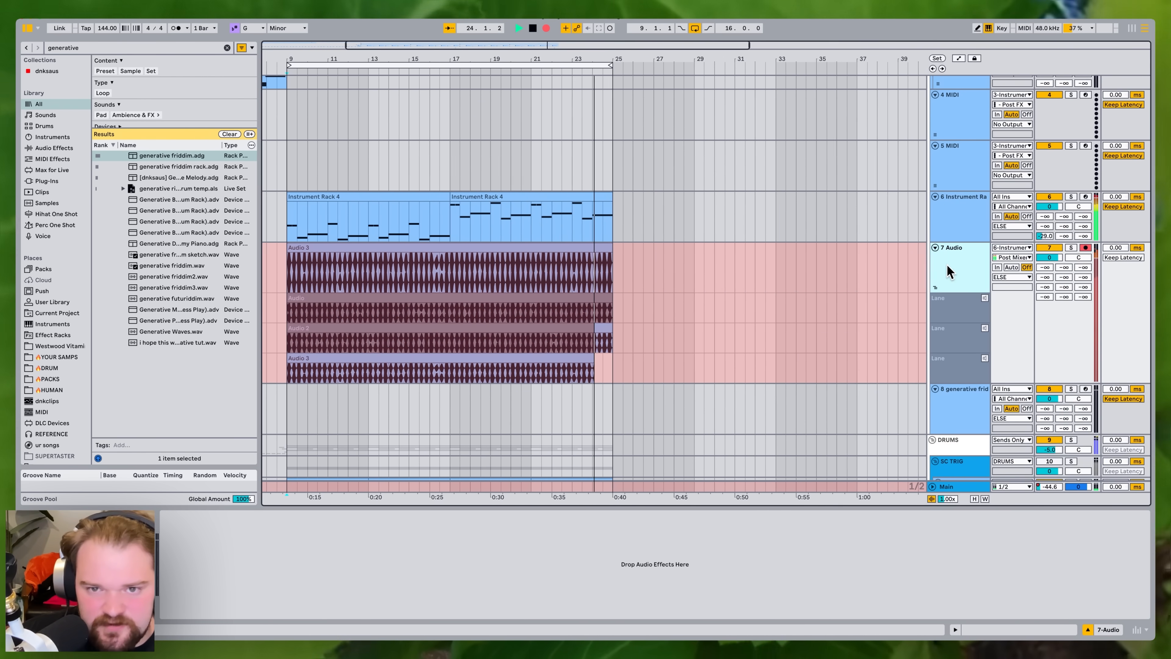
right_click(947, 271)
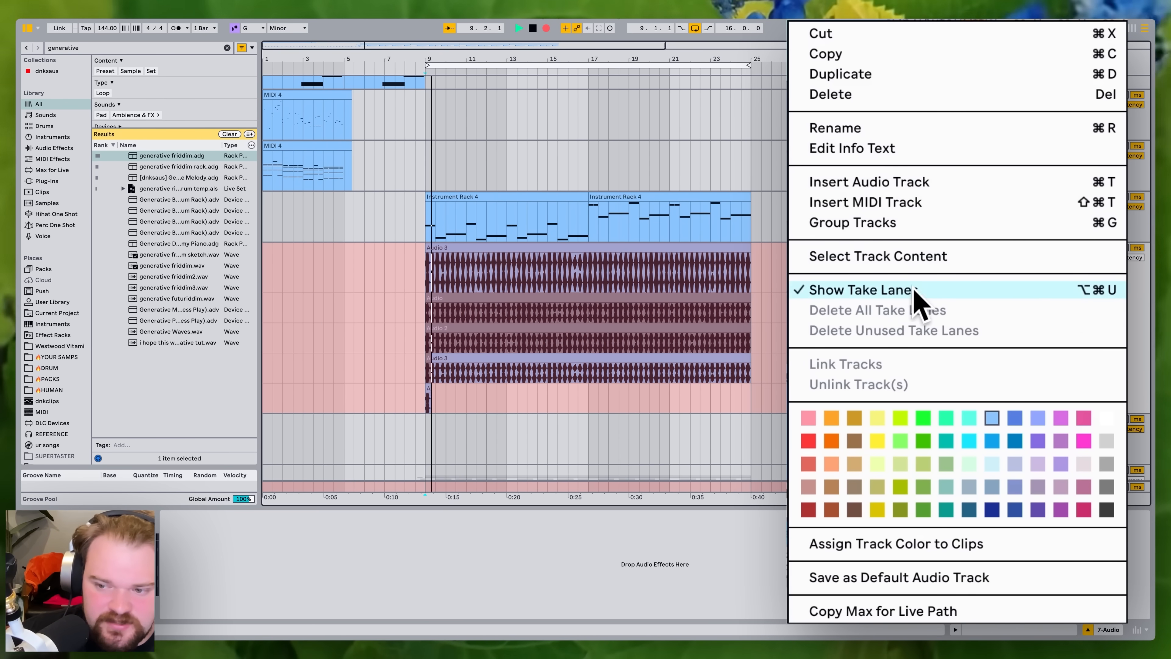
right_click(1052, 488)
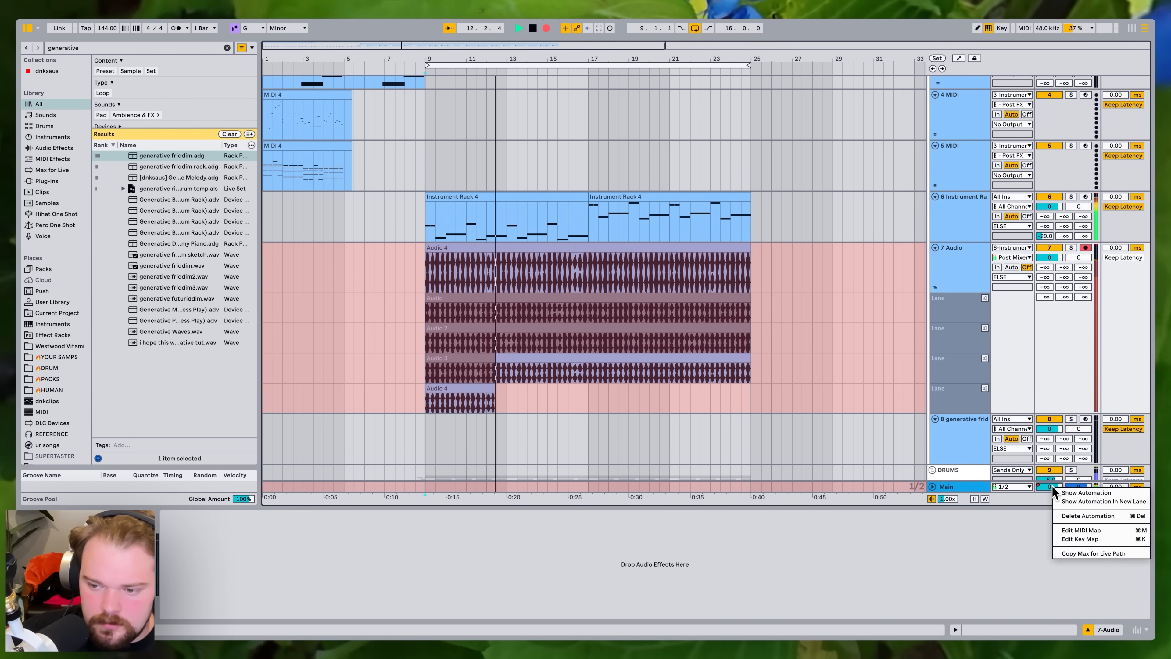
key(Escape)
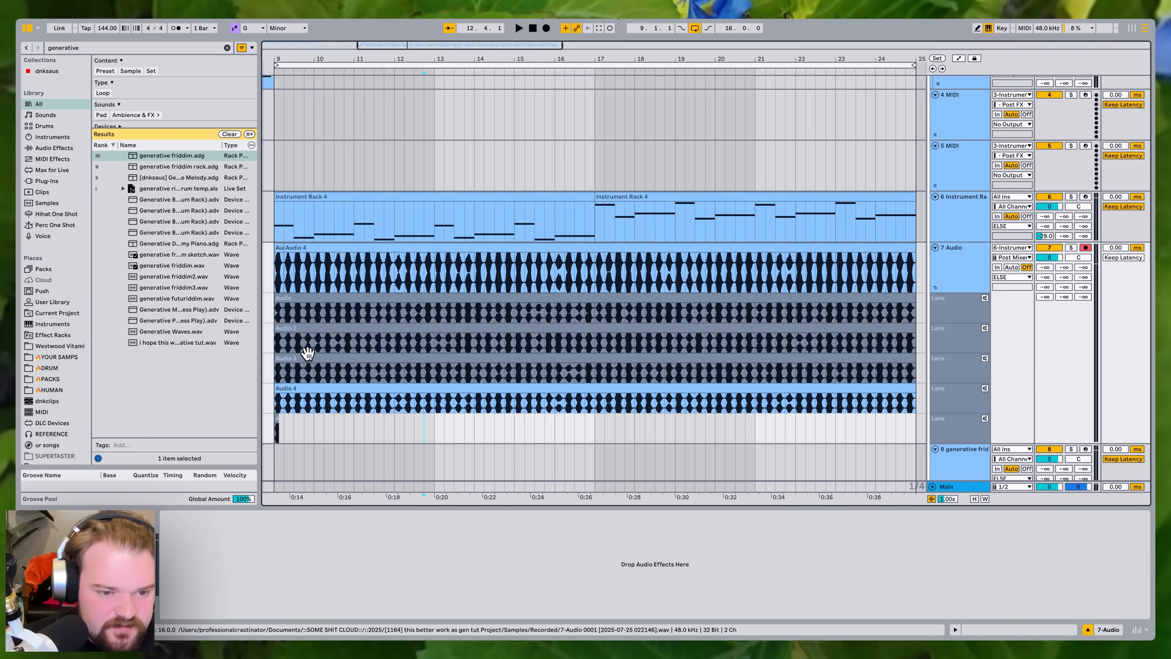
- Use Draw Mode to comp the first beat of bar 9 from the third take lane and audition it
key(b)
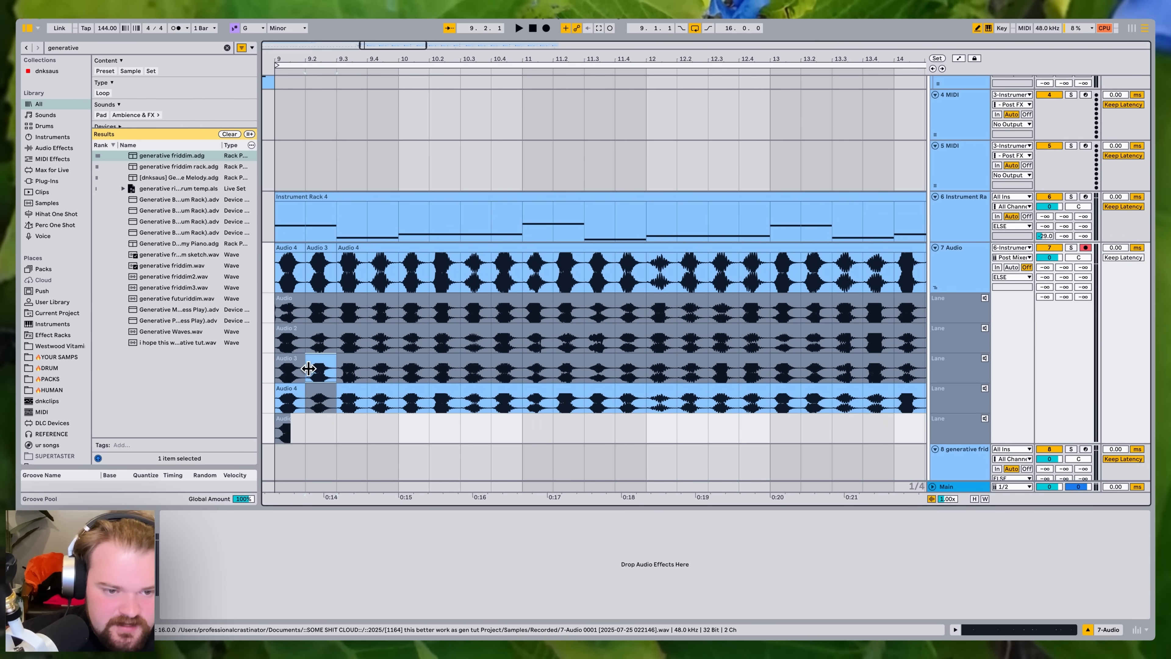
scroll(311, 365, left, 5)
click(583, 326)
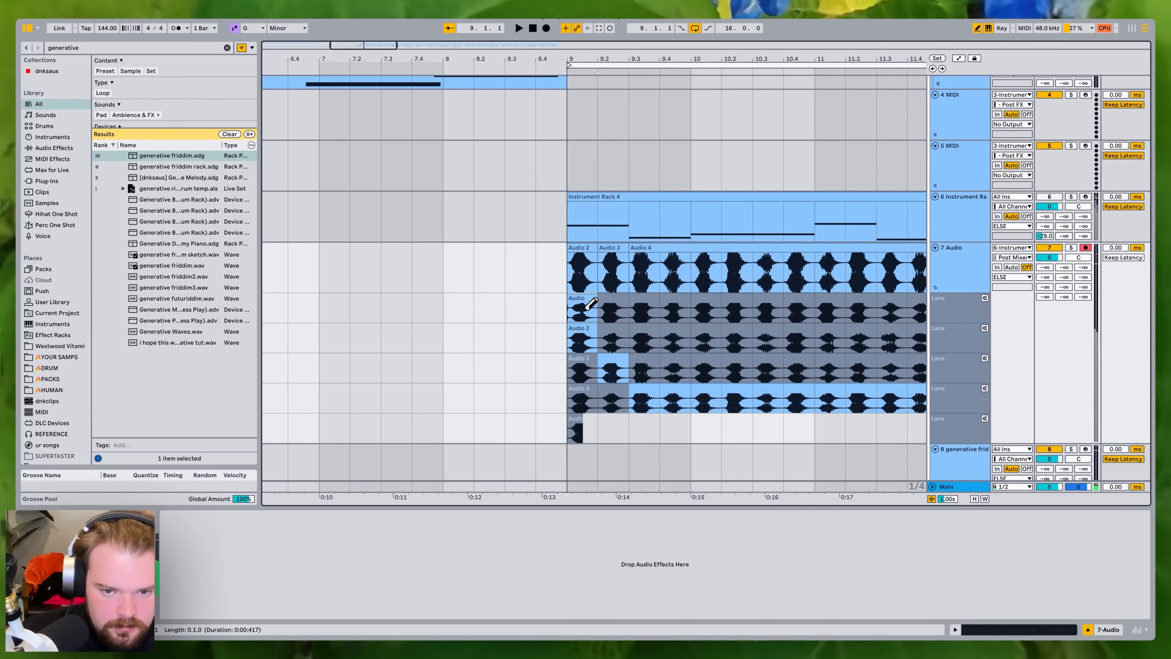
click(583, 369)
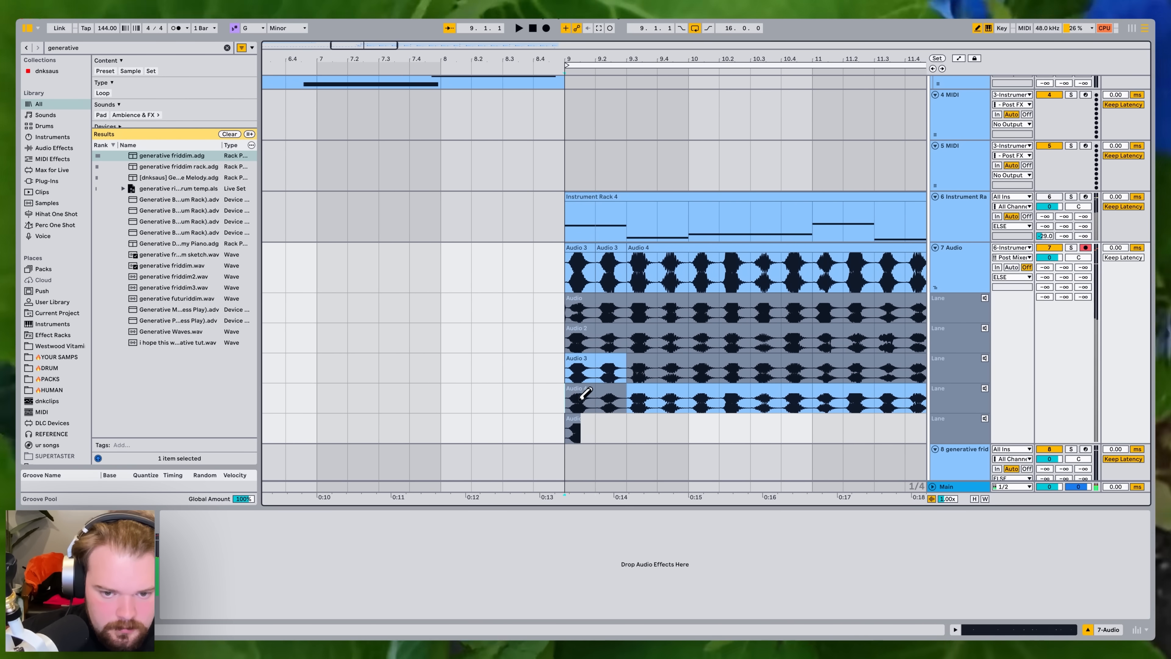
click(582, 394)
key(space)
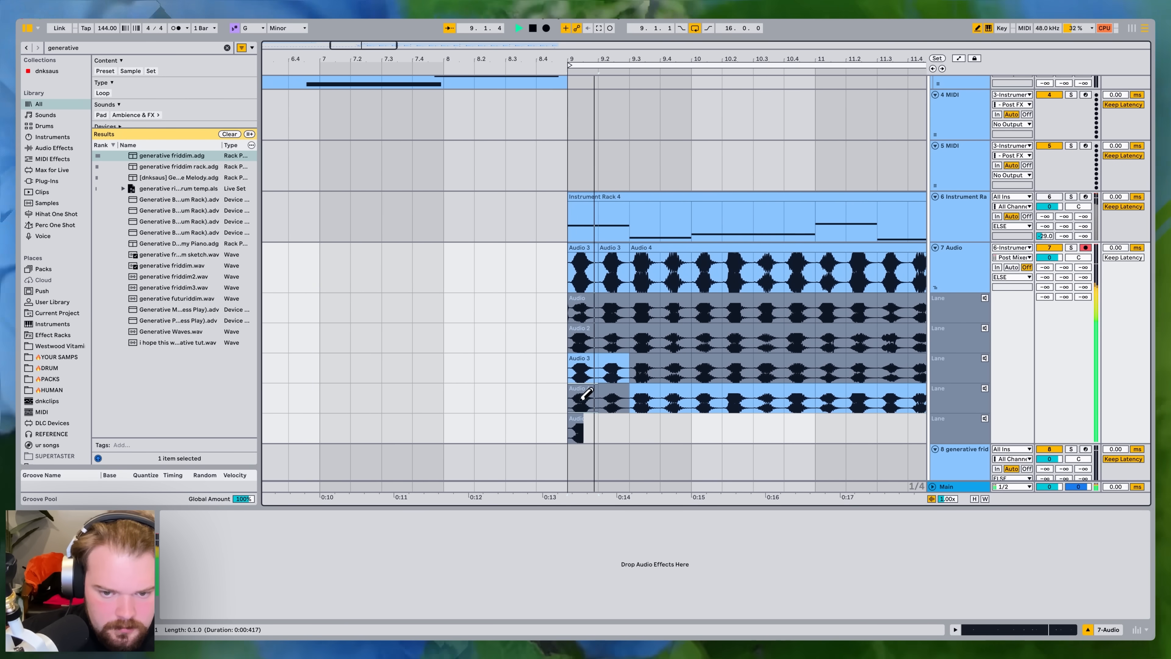
key(space)
- Continue comping beats through bar 10 from the first and fourth take lanes and play back the result
click(595, 395)
key(space)
key(space)
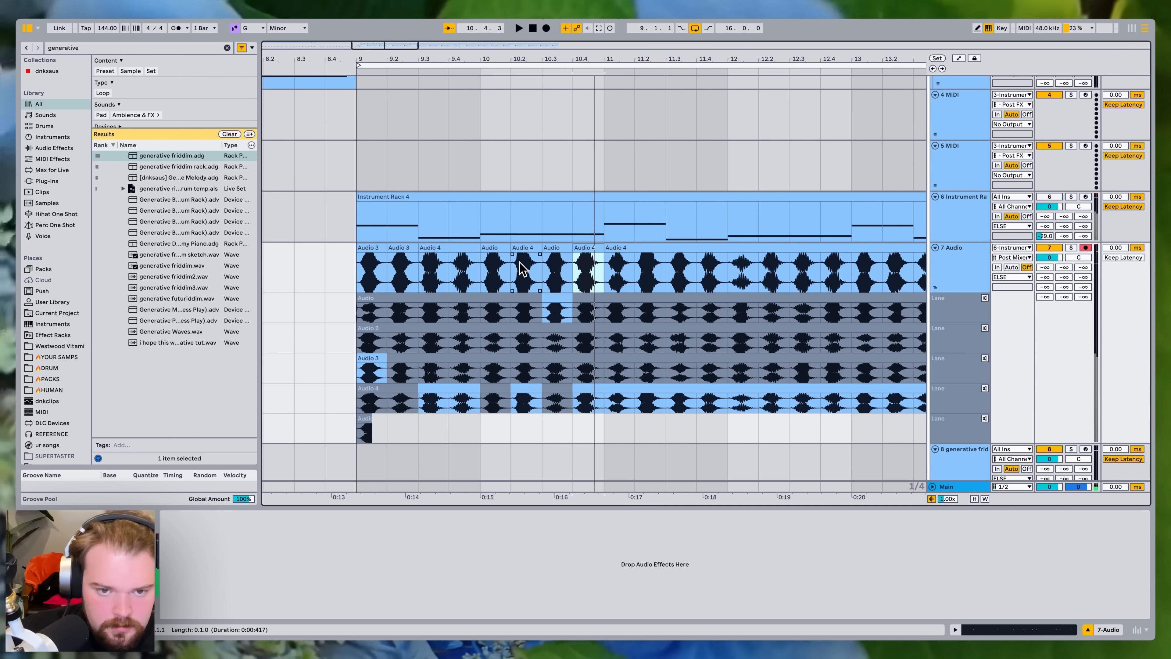
- Fill beats 10.2 to 10.4 of the 7 Audio track with copies of one slice and audition the comp from bar 10
click(521, 260)
key(super+v)
key(super+d)
click(483, 275)
key(space)
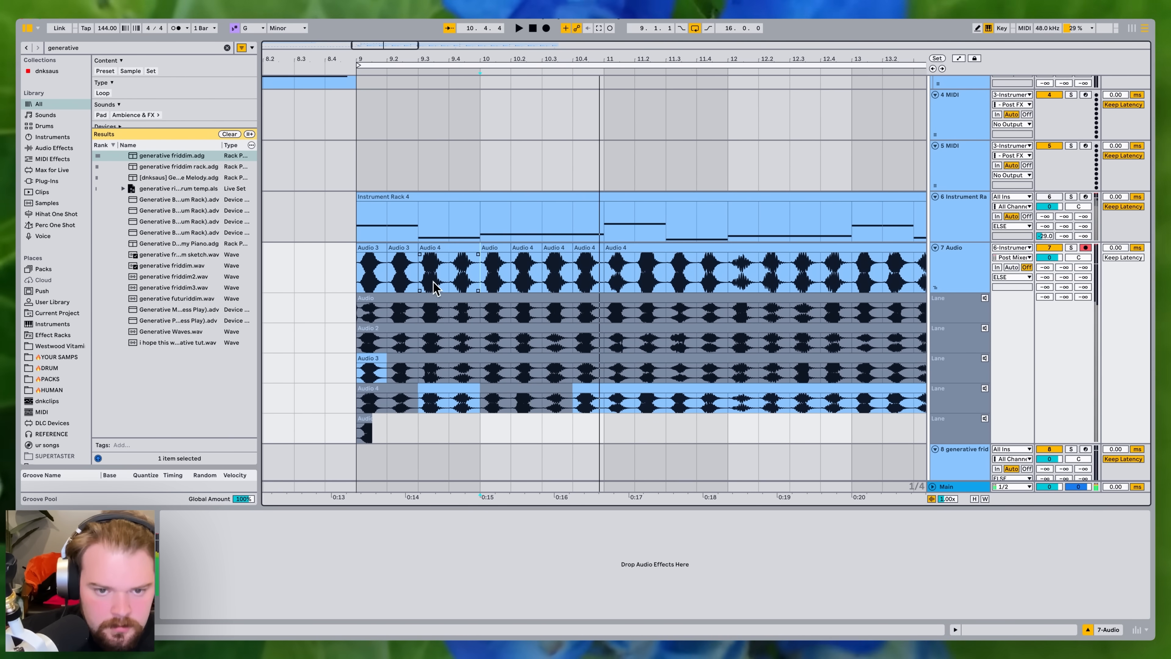
key(space)
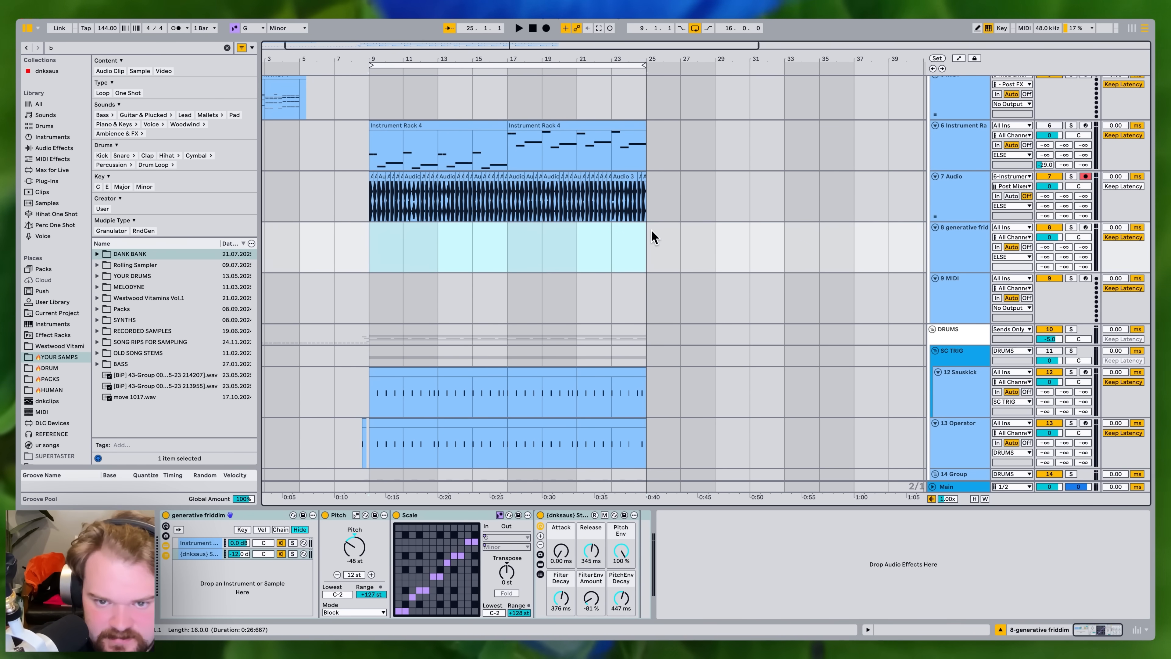
- Load the maymusic - Empty vocal onto a MIDI track as a sliced Simpler, play it, and set the transient sensitivity to 55 %
click(971, 283)
click(47, 401)
drag(131, 115, 379, 283)
key(space)
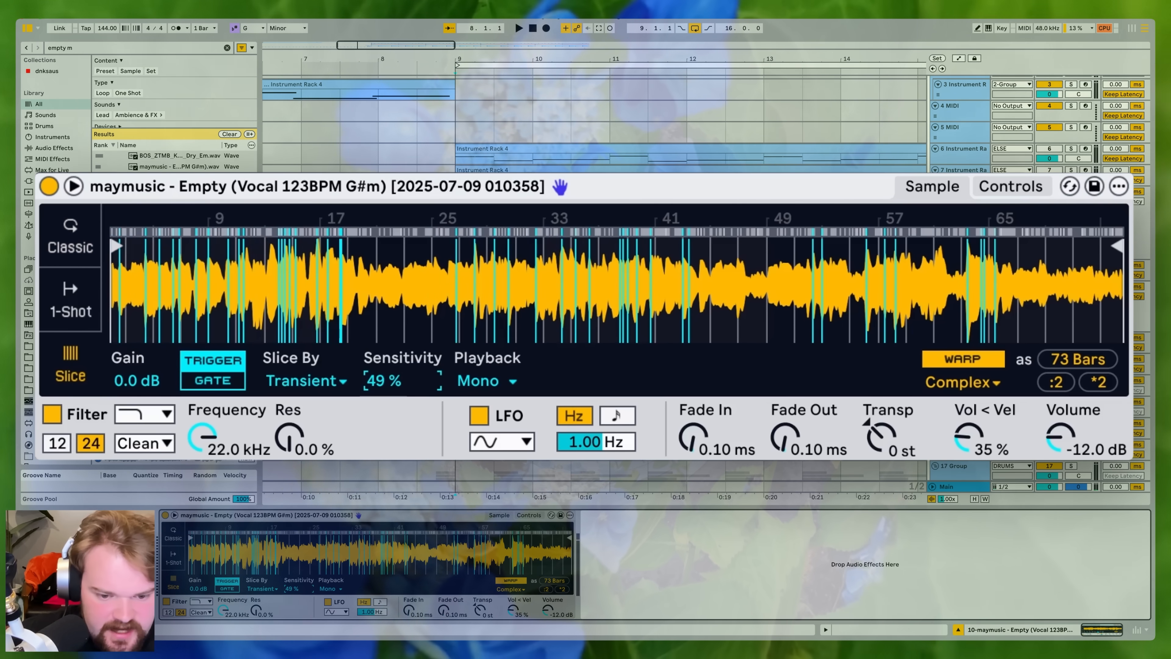
drag(398, 384, 399, 376)
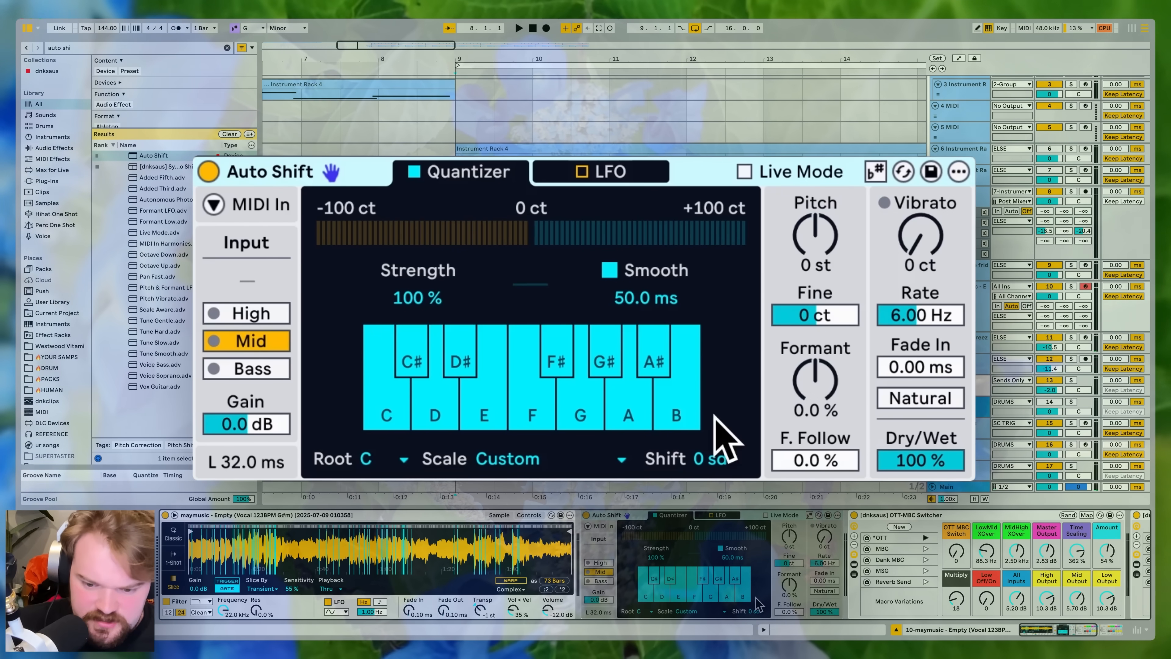
- Make the vocal's Auto Shift follow the song's G Minor scale, with Shift at 5 sd and Formant at 25 %, and audition it
click(874, 171)
drag(713, 462, 712, 441)
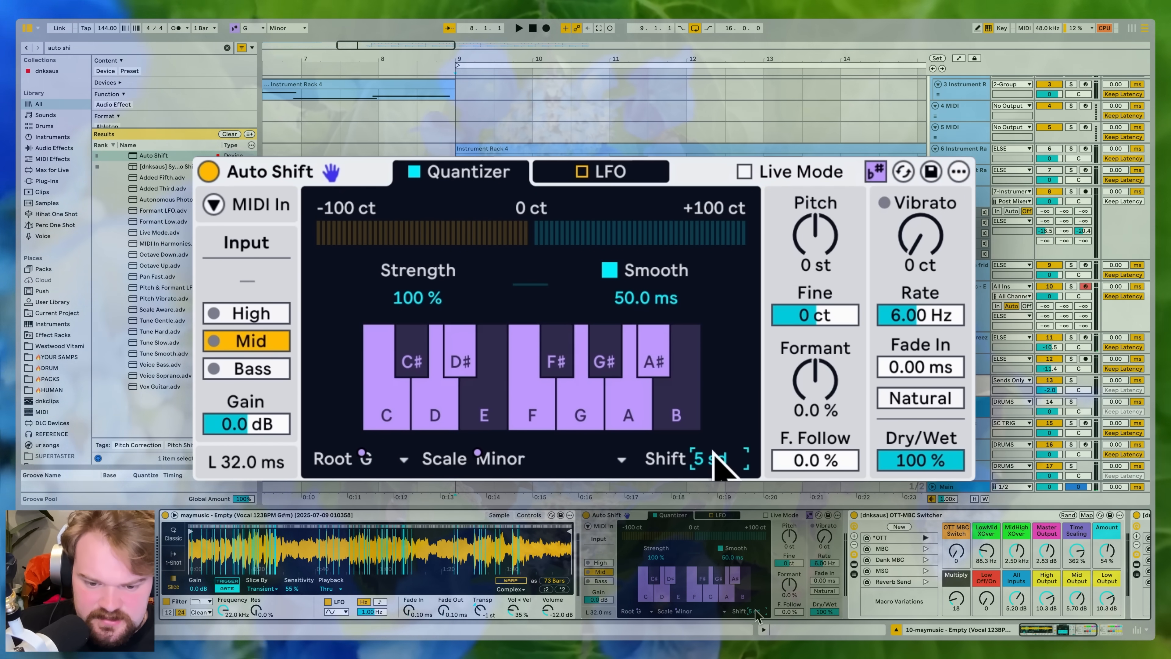
mouse_move(810, 378)
mouse_down()
mouse_move(811, 332)
mouse_move(810, 364)
mouse_up()
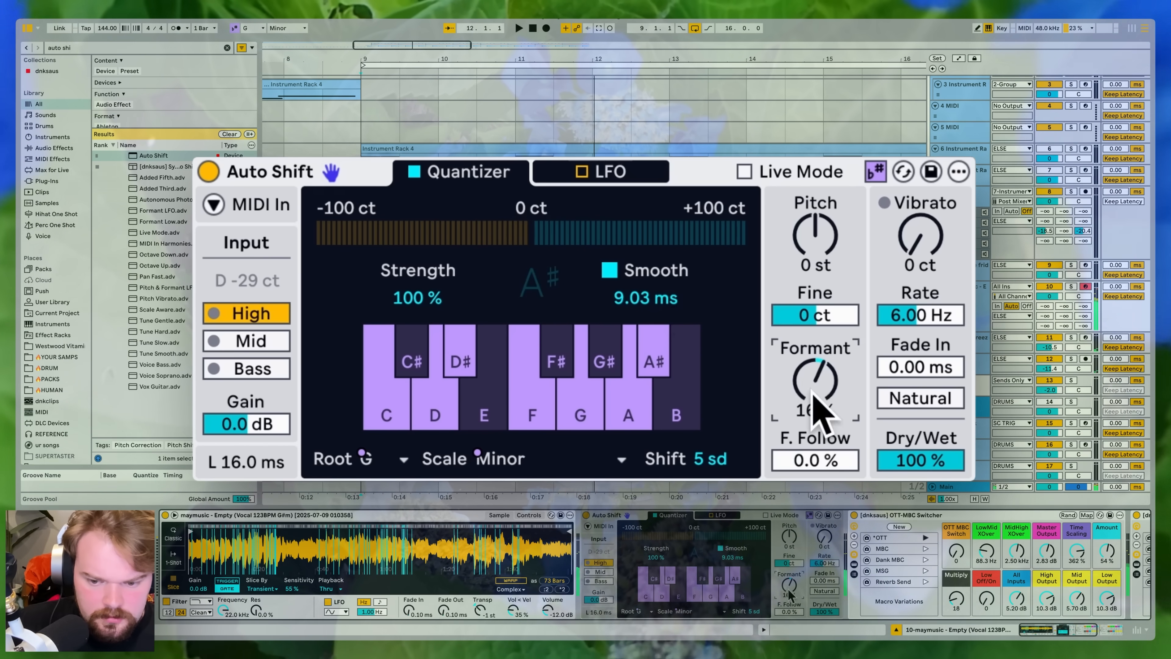
drag(805, 406, 805, 397)
key(space)
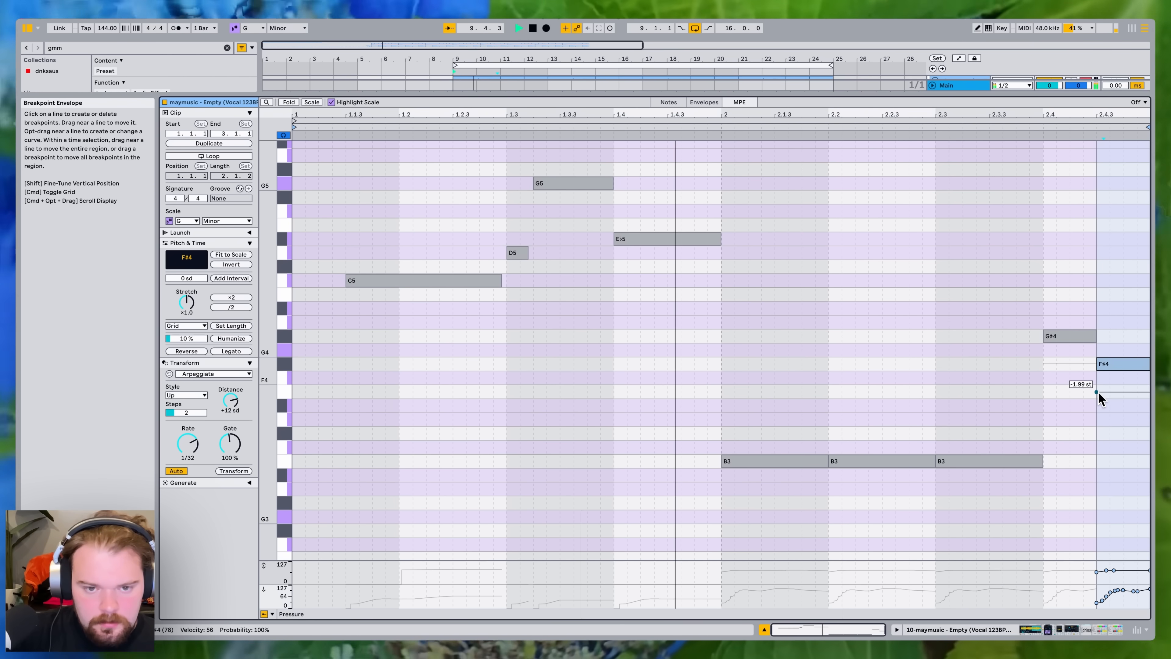
- Play the arrangement from bar 1 and view the device chains of the Drift Riser and sliced maymusic vocal tracks
key(shift+Tab)
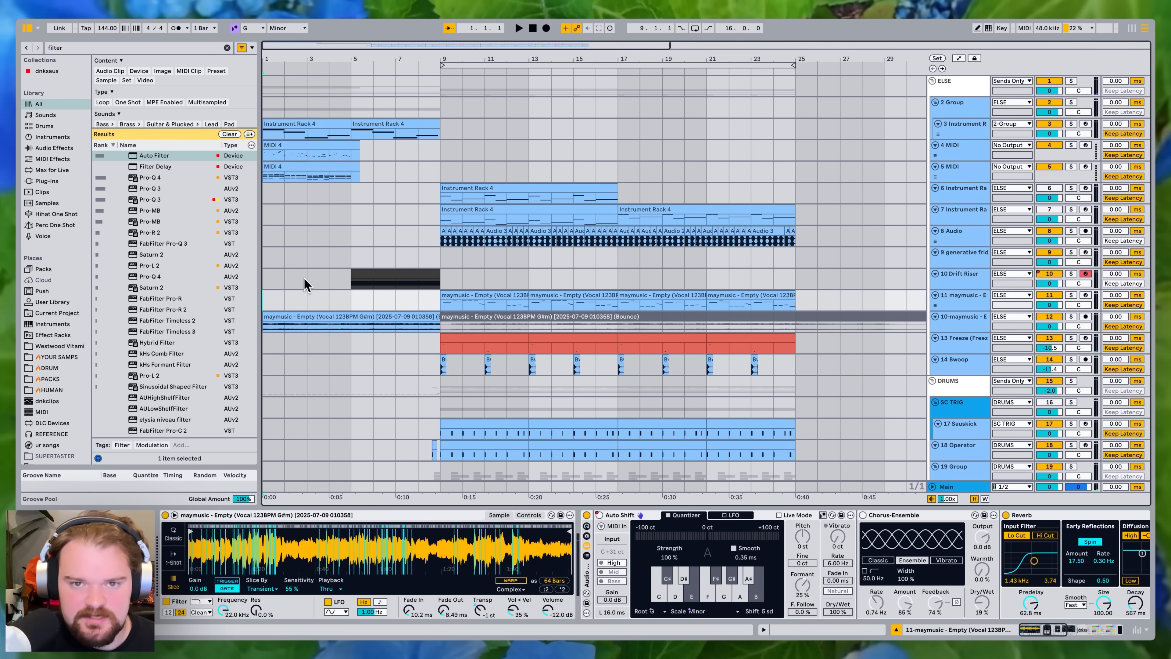
key(space)
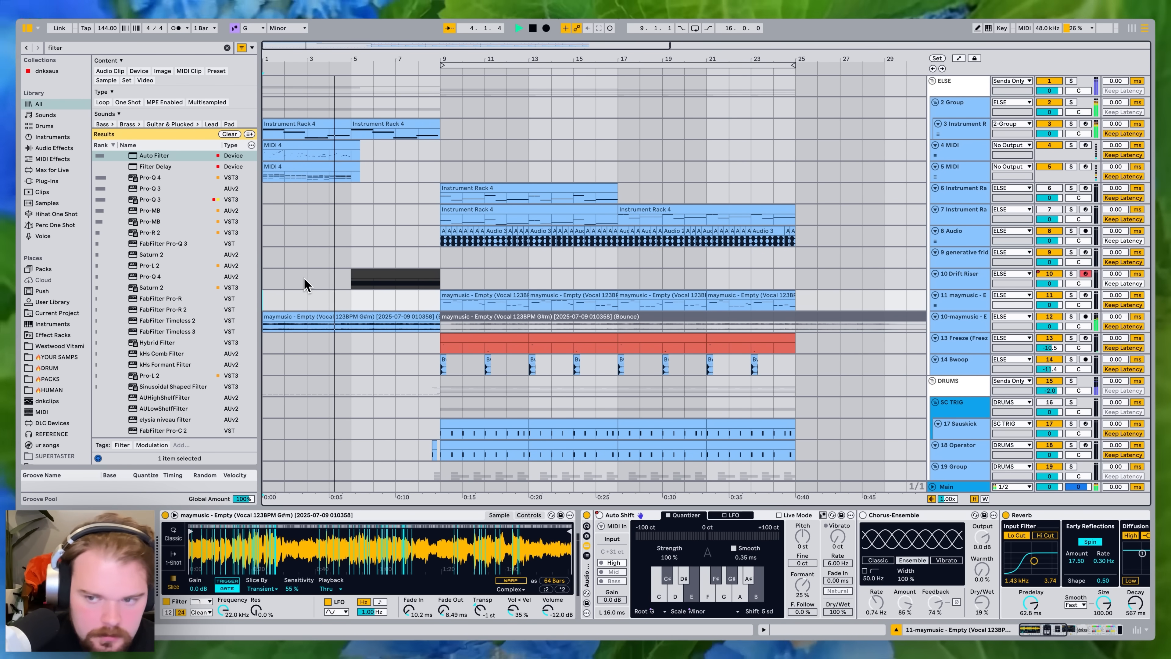
click(964, 274)
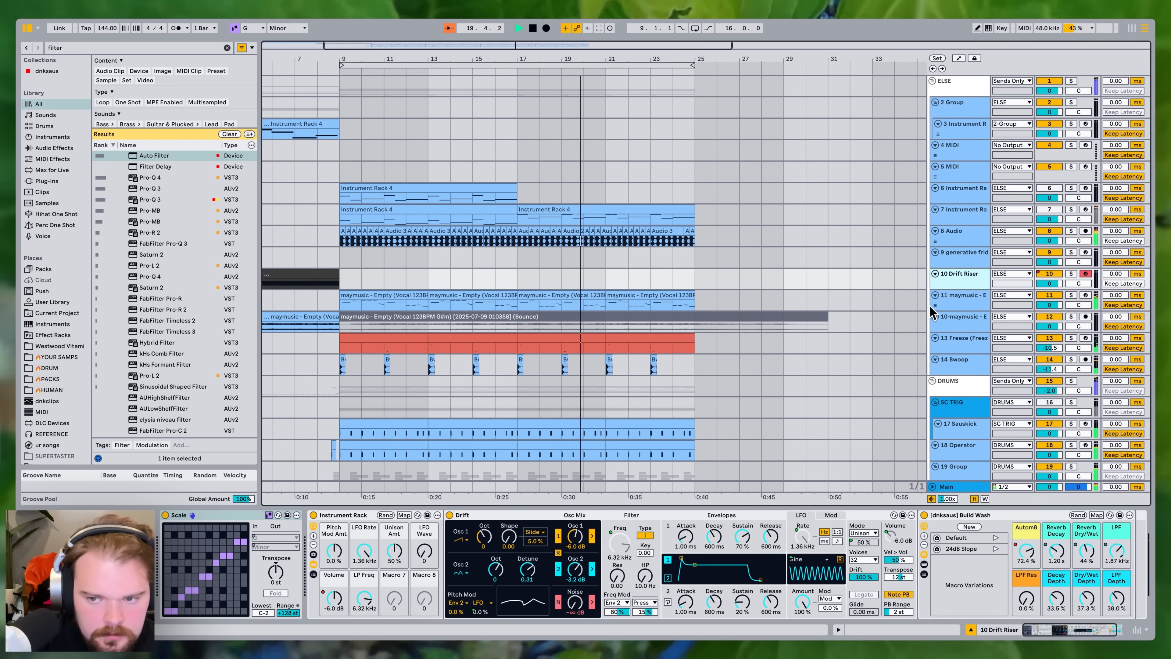
key(space)
click(840, 301)
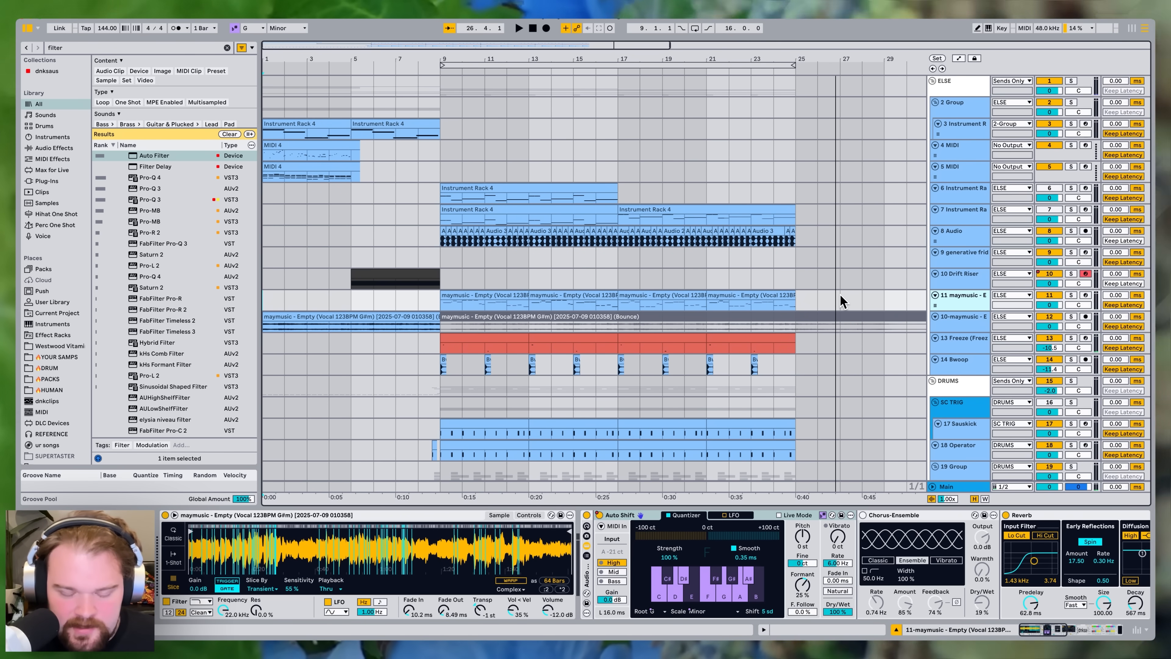